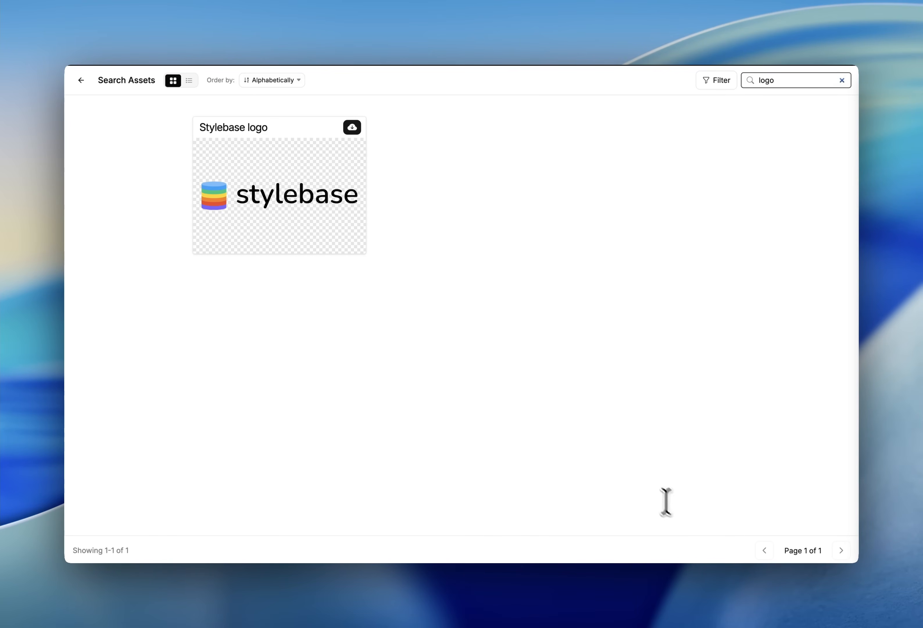
Clear the logo search and toggle the Image and SVG asset type filters on and off
click(841, 80)
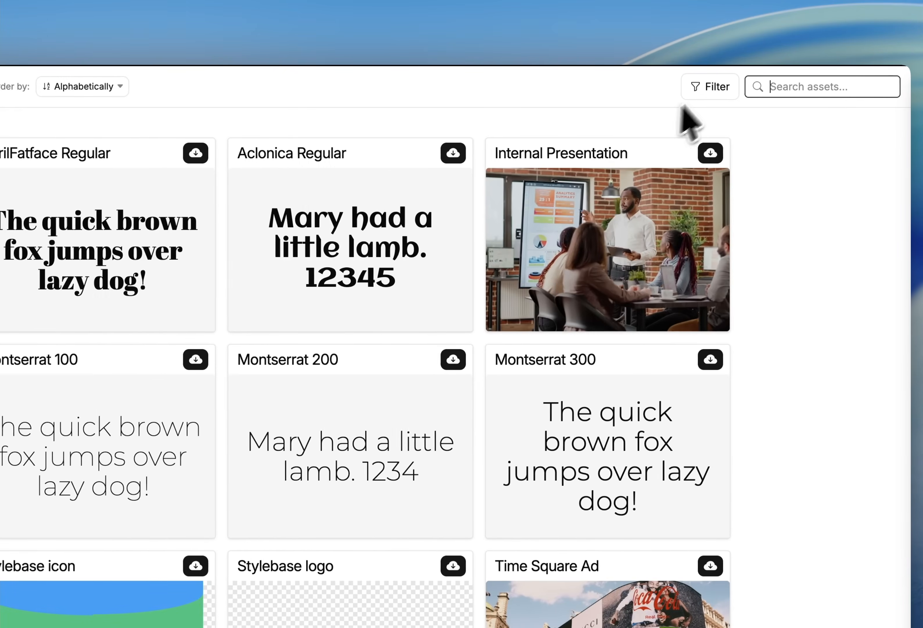
click(714, 91)
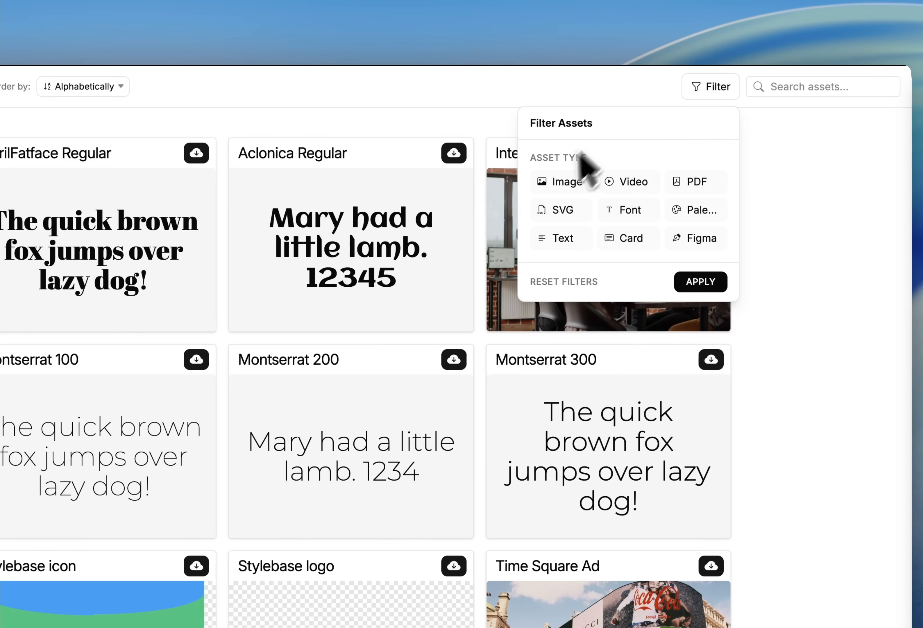
click(561, 210)
click(565, 183)
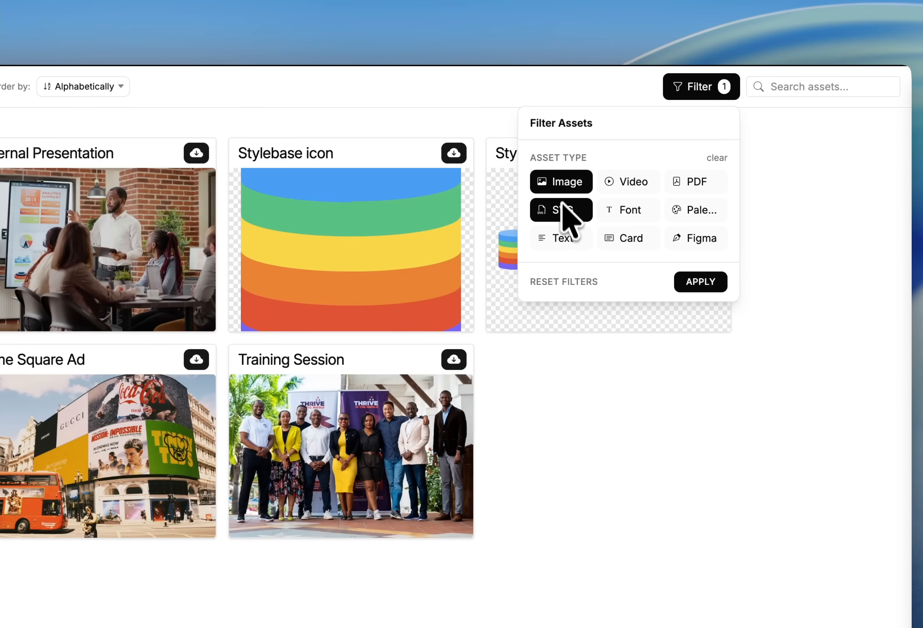
click(564, 212)
click(564, 185)
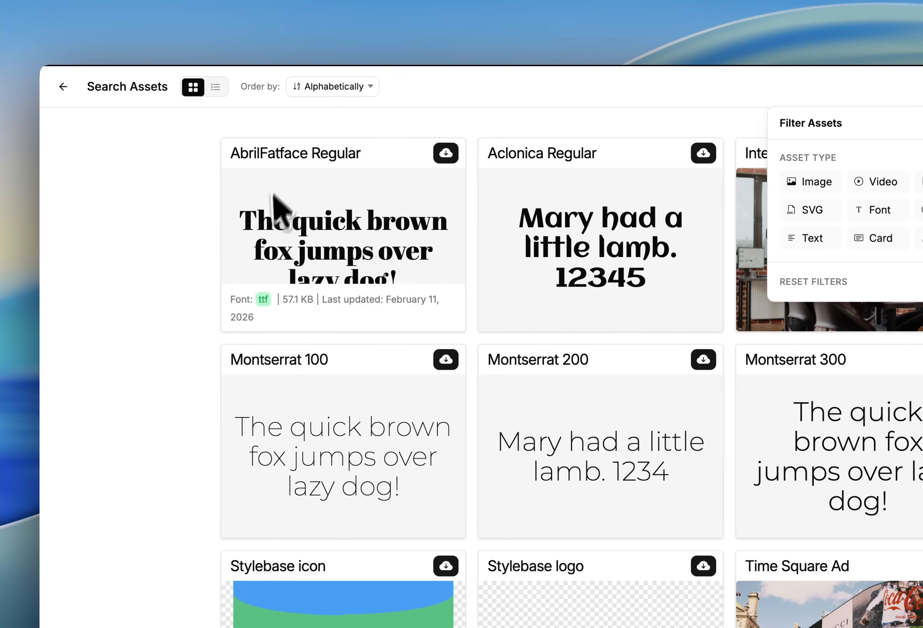
Browse the ordering options and view modes, scrolling through the asset results
click(338, 88)
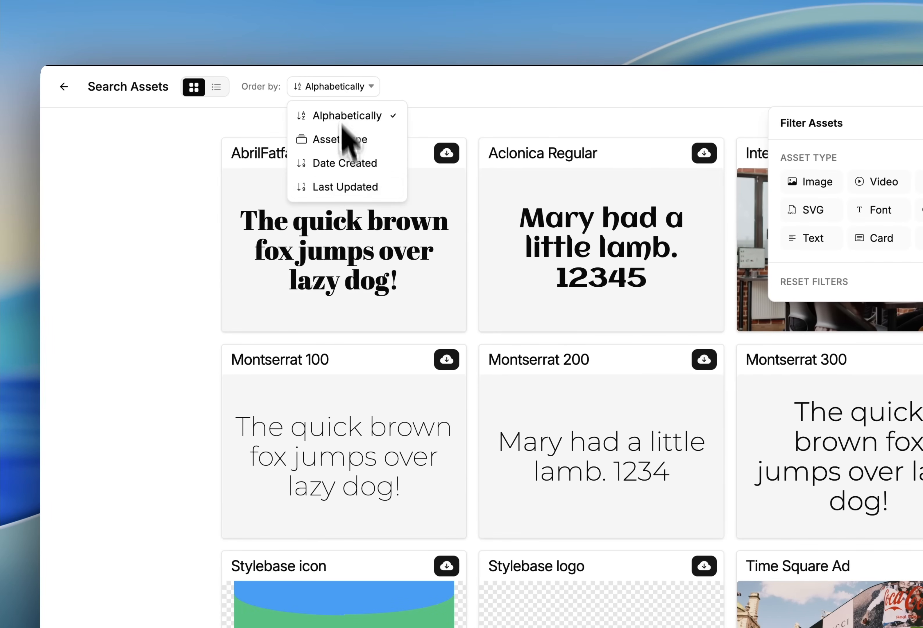
click(170, 266)
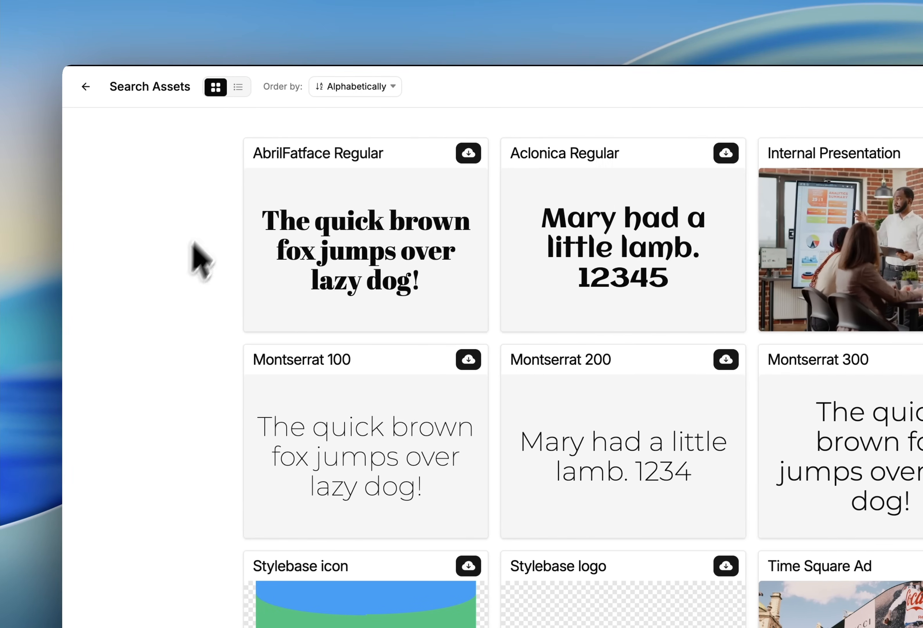
click(216, 87)
click(217, 87)
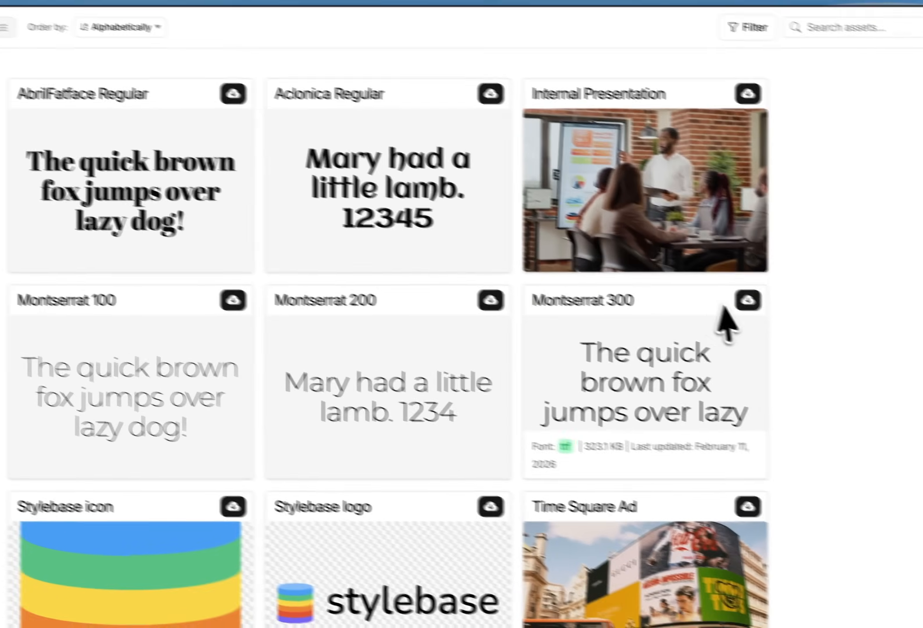
scroll(771, 426, down, 4)
scroll(772, 426, up, 3)
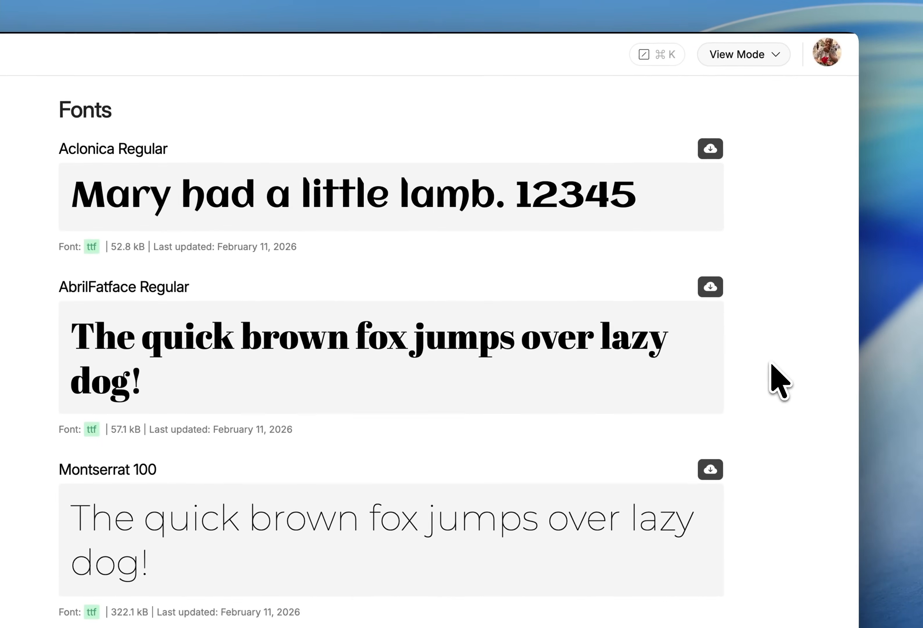
Switch to edit mode and add a website tag to the Aclonica Regular font's details
key(super+e)
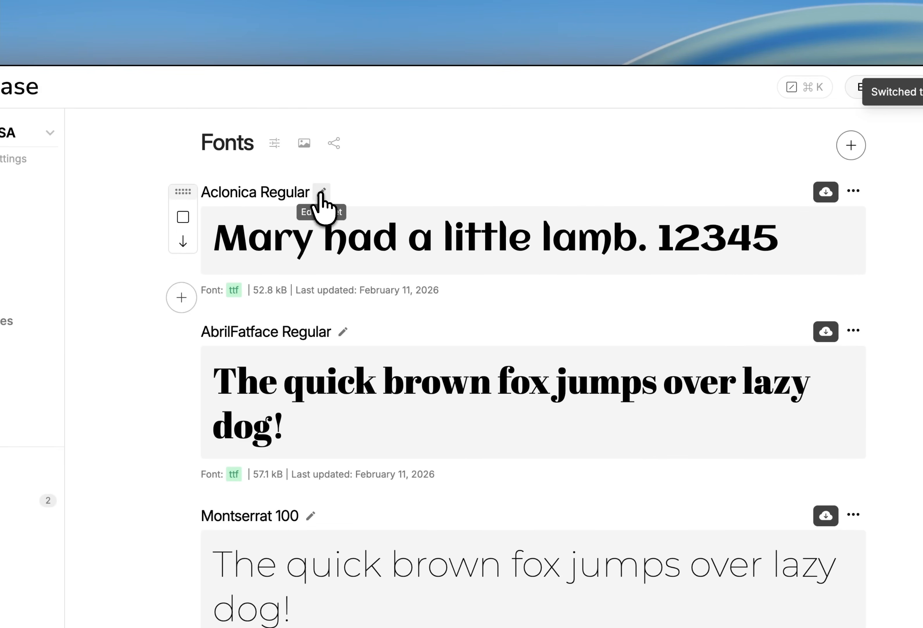
click(323, 192)
click(606, 134)
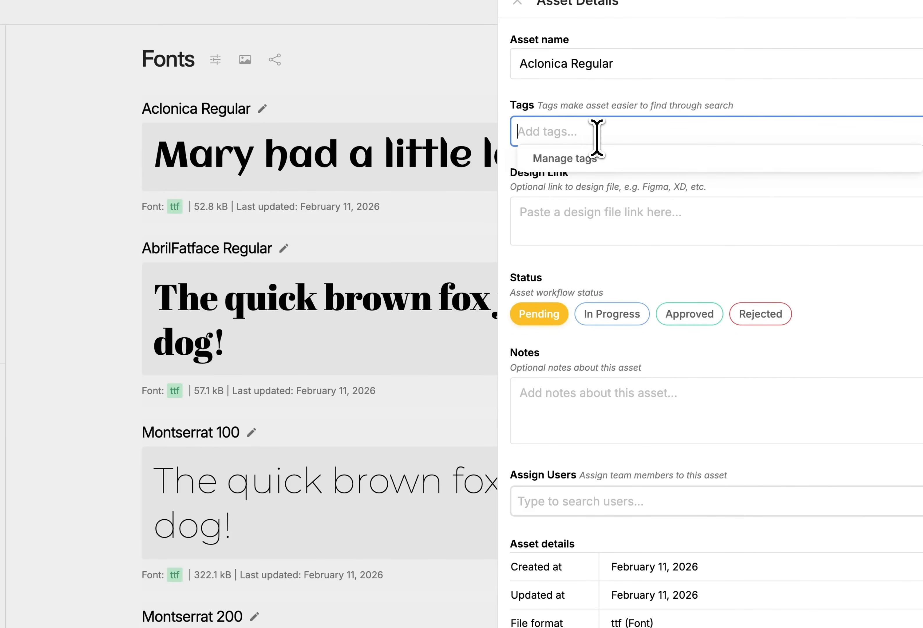
text(websi)
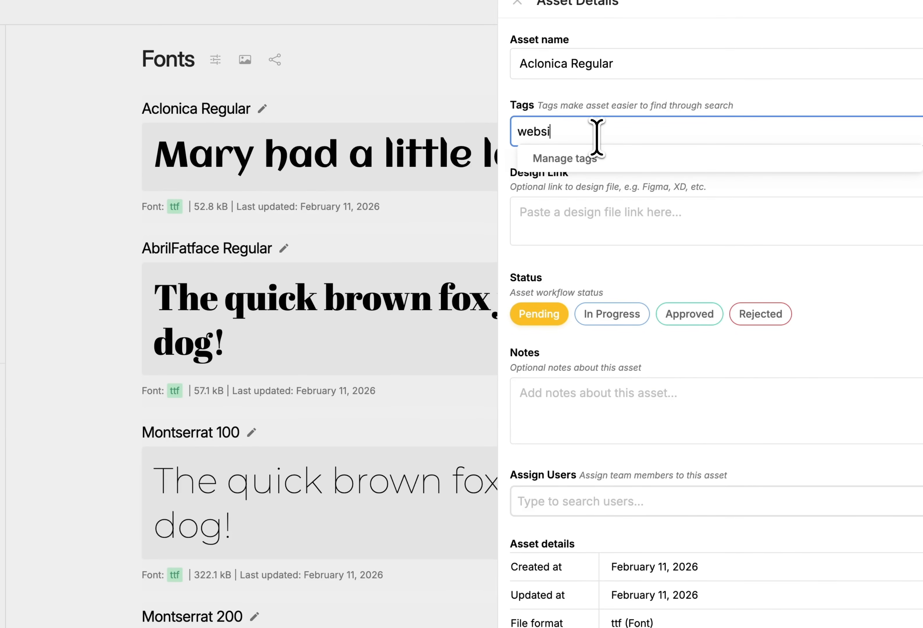
text(te)
key(Return)
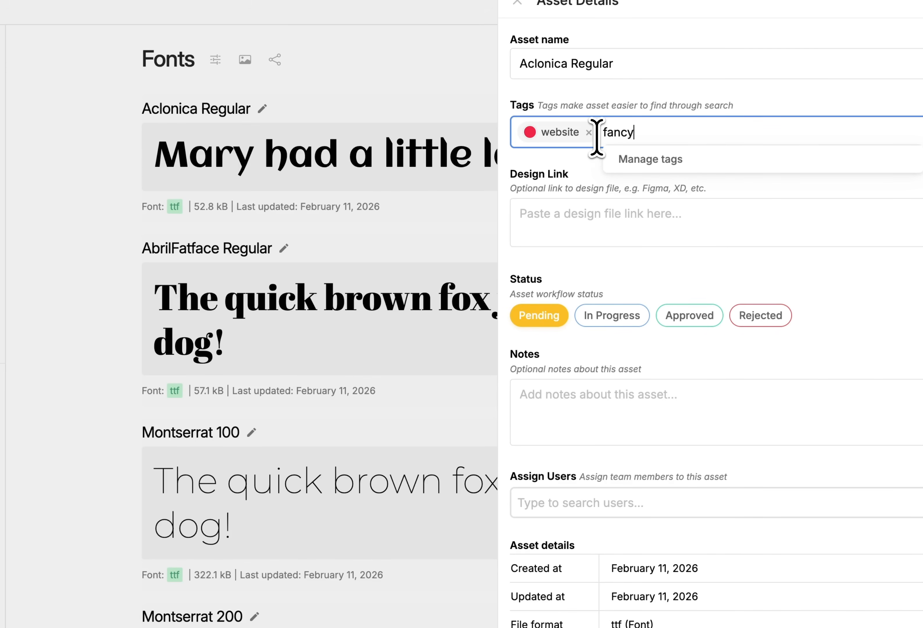
Add a fancy tag to the Aclonica Regular font and save the changes
key(Return)
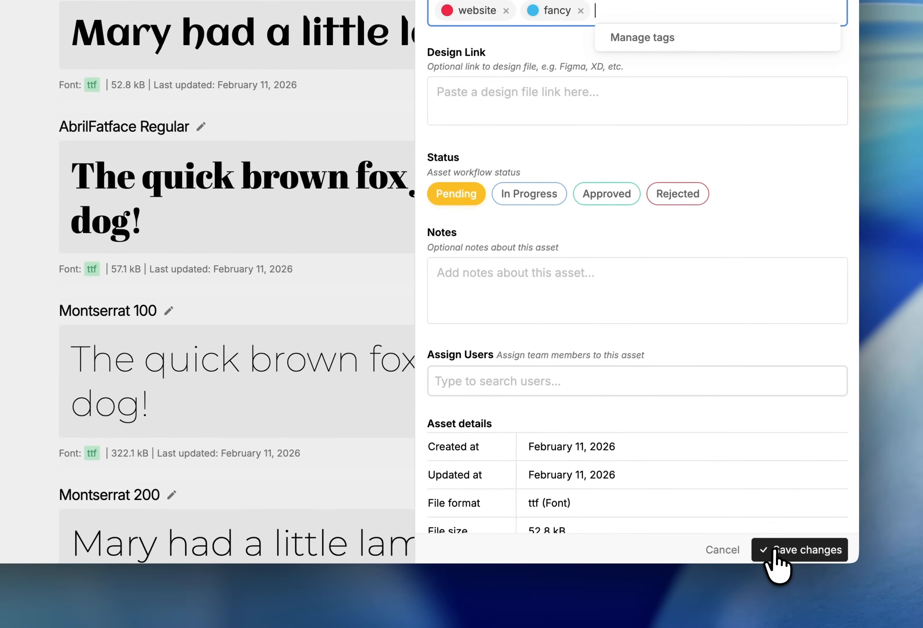
click(790, 583)
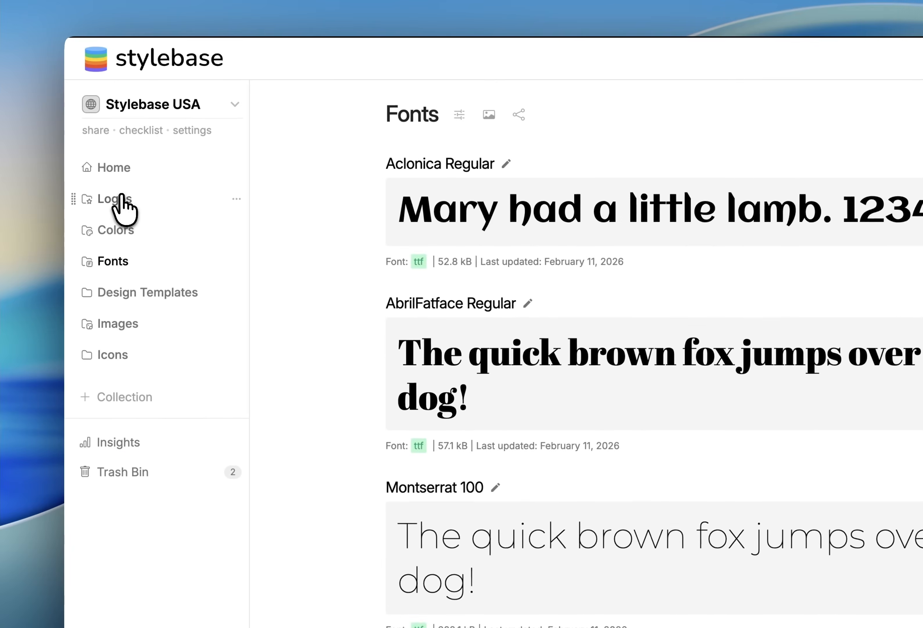
Open the Stylebase logo's details in Logos and tag it with the existing fancy tag
click(120, 199)
click(502, 163)
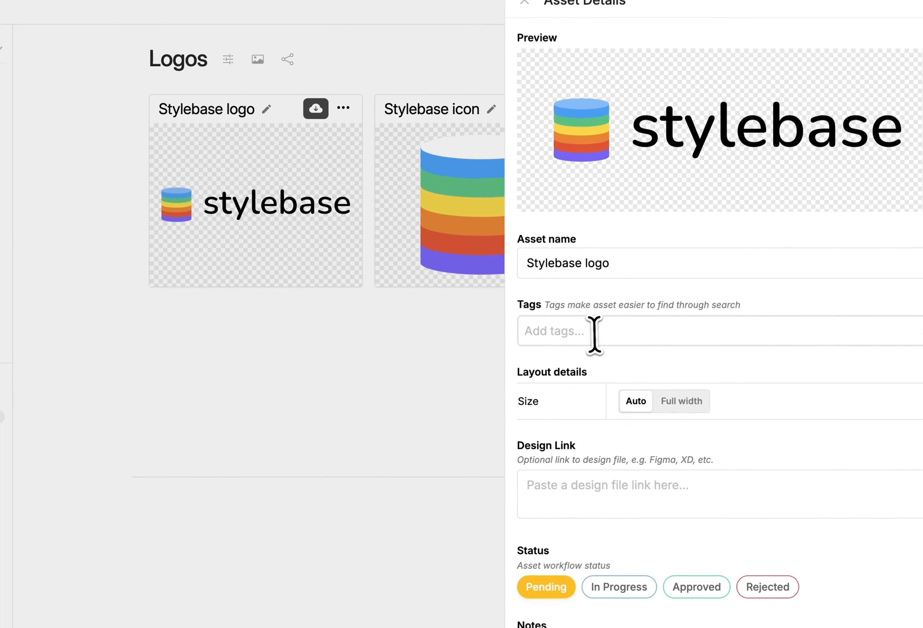
click(618, 394)
text(fa)
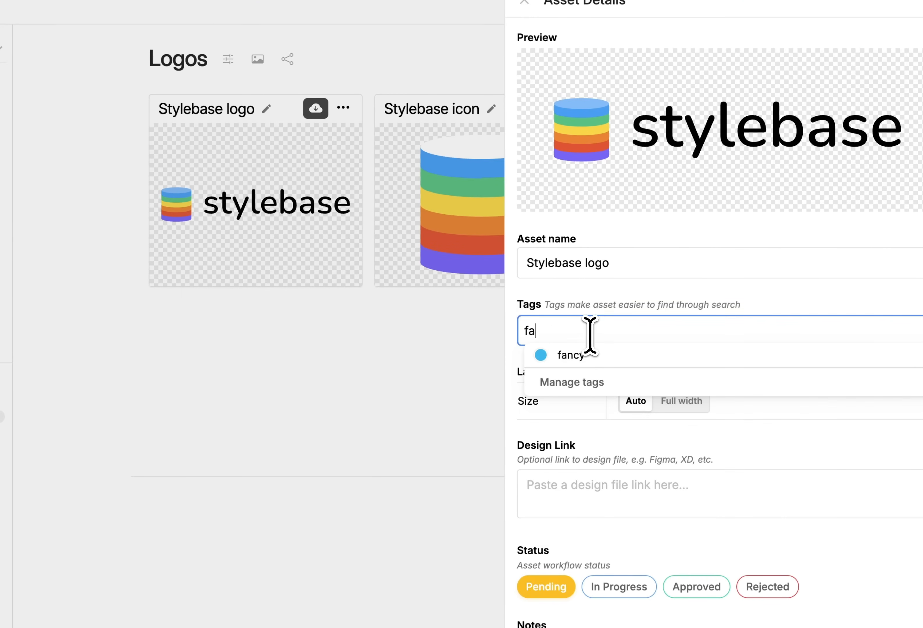
click(581, 356)
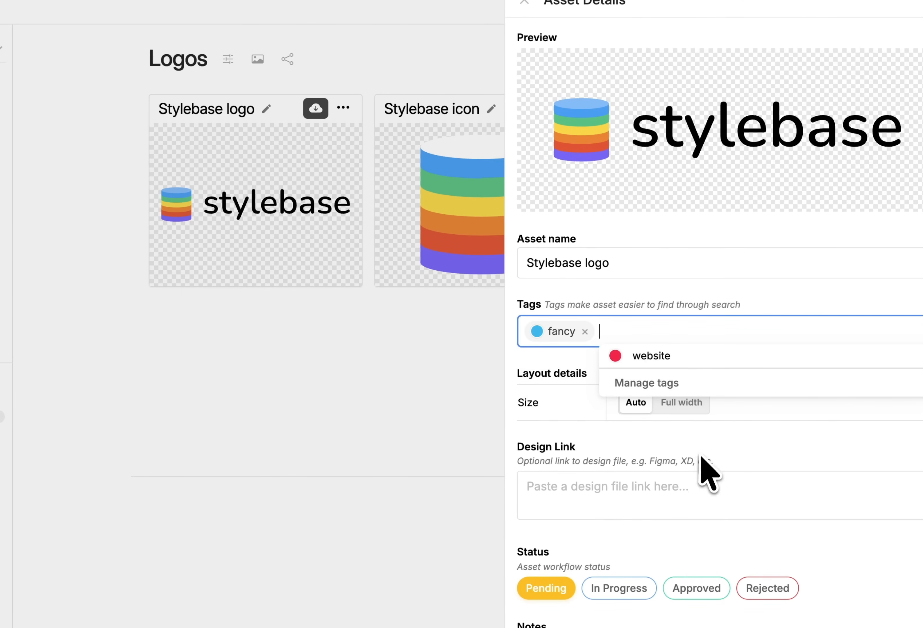
Open tag management and change the fancy tag's color to magenta
click(664, 383)
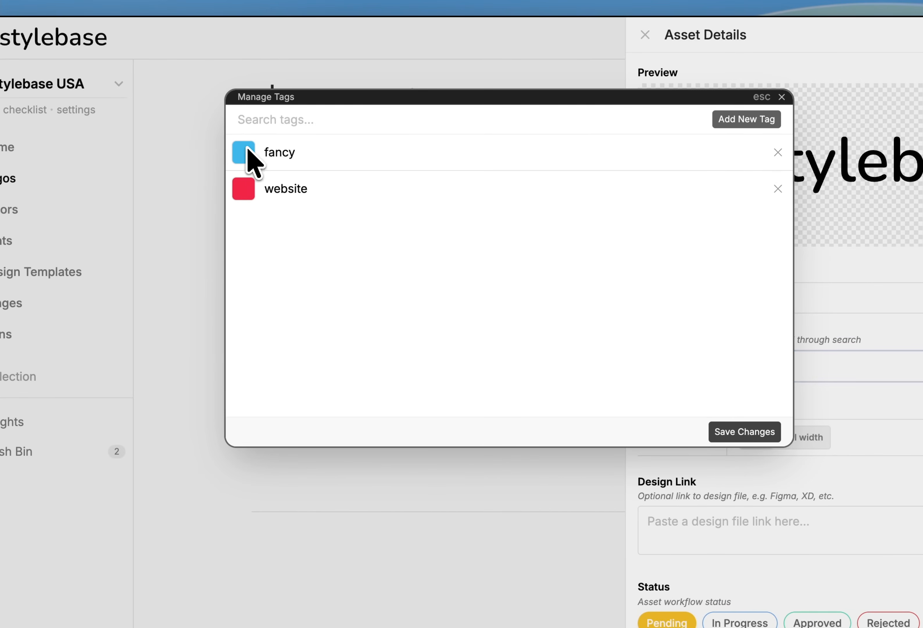
click(248, 149)
click(377, 280)
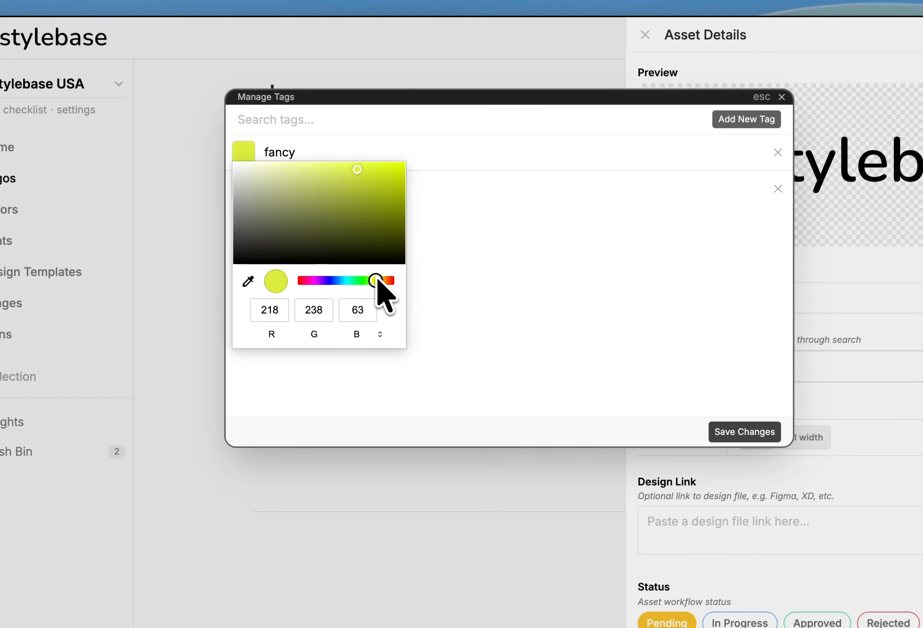
click(315, 281)
click(466, 220)
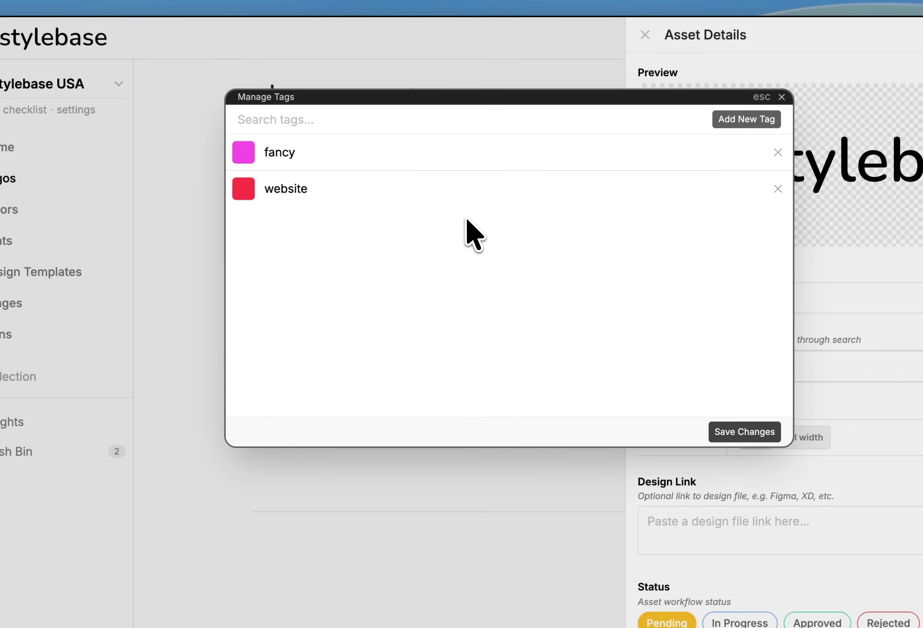
Adjust the website tag's color and save the tag changes
click(251, 190)
click(366, 317)
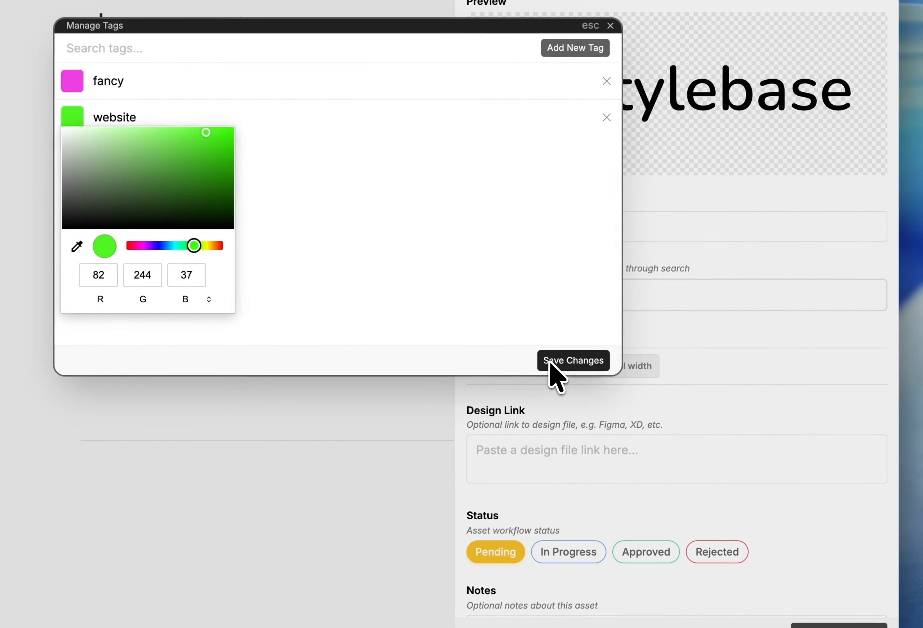
click(744, 431)
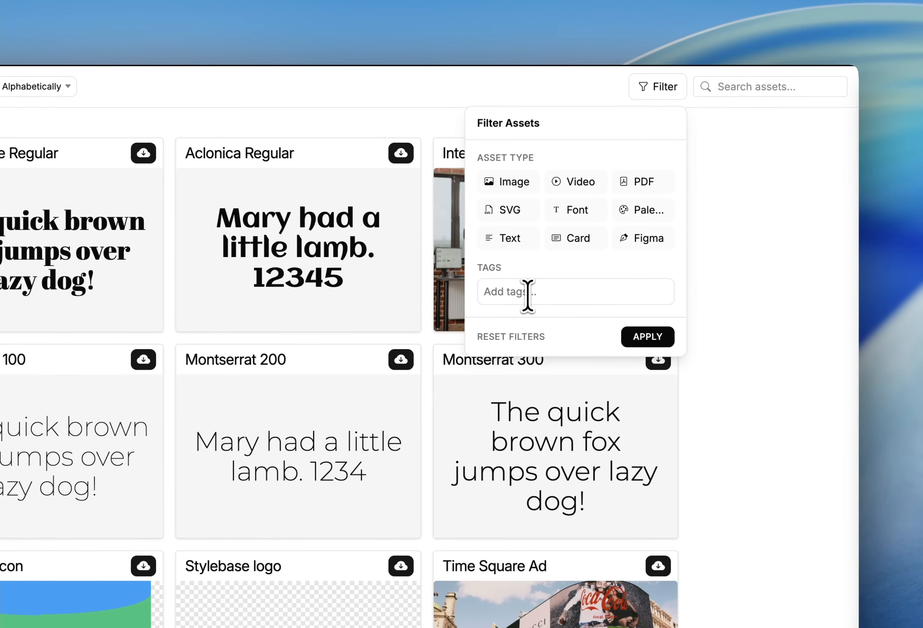
Filter the asset search by the fancy tag
click(528, 292)
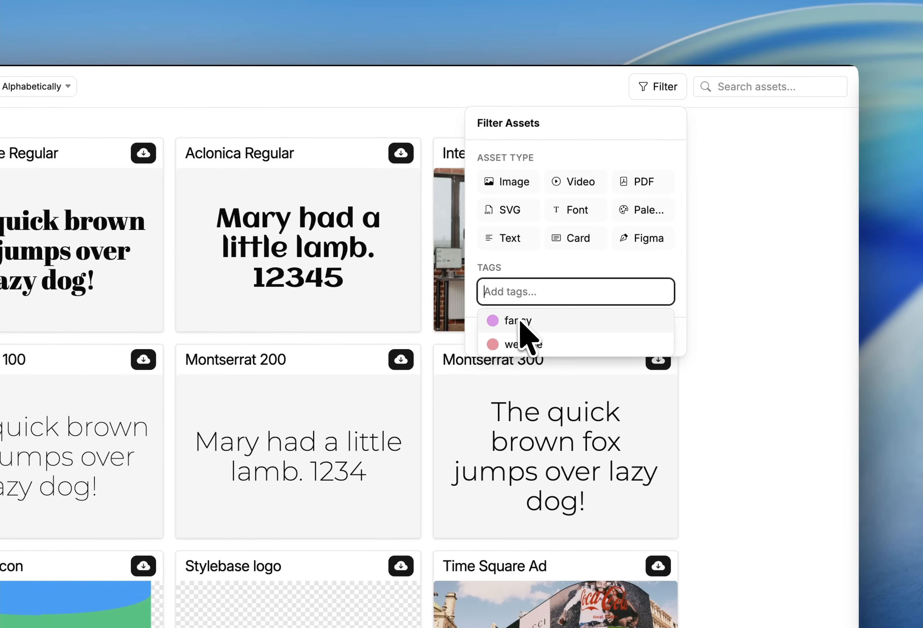
click(520, 321)
click(536, 320)
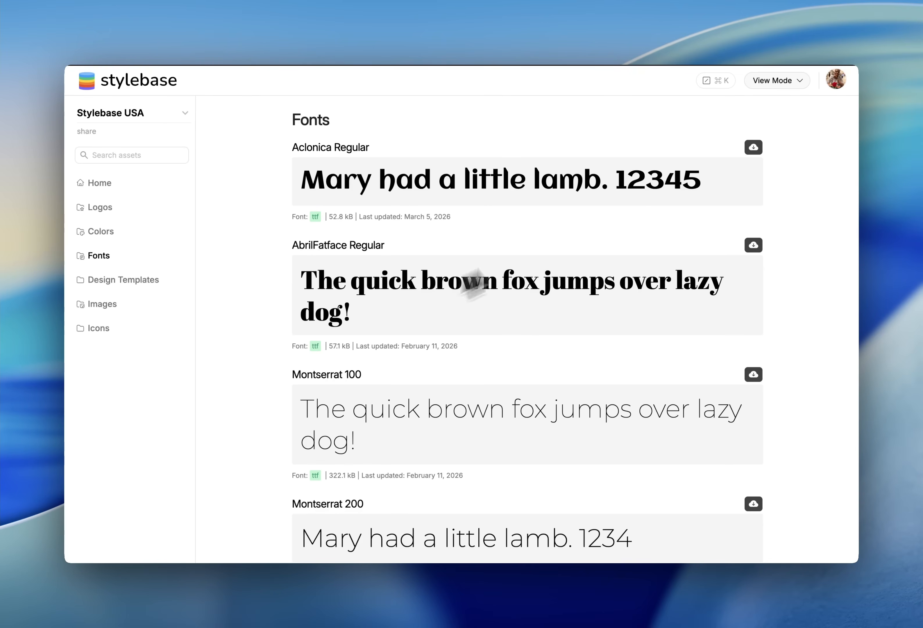
Replace the AbrilFatface Regular preview text with 'Mary had 123,.~'
click(381, 314)
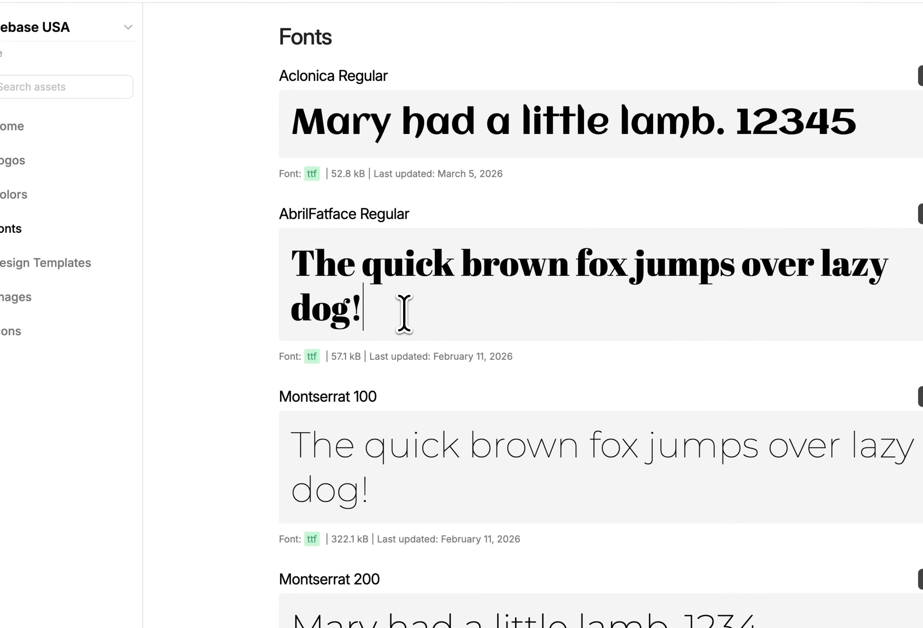
key(super+a)
text(Ma)
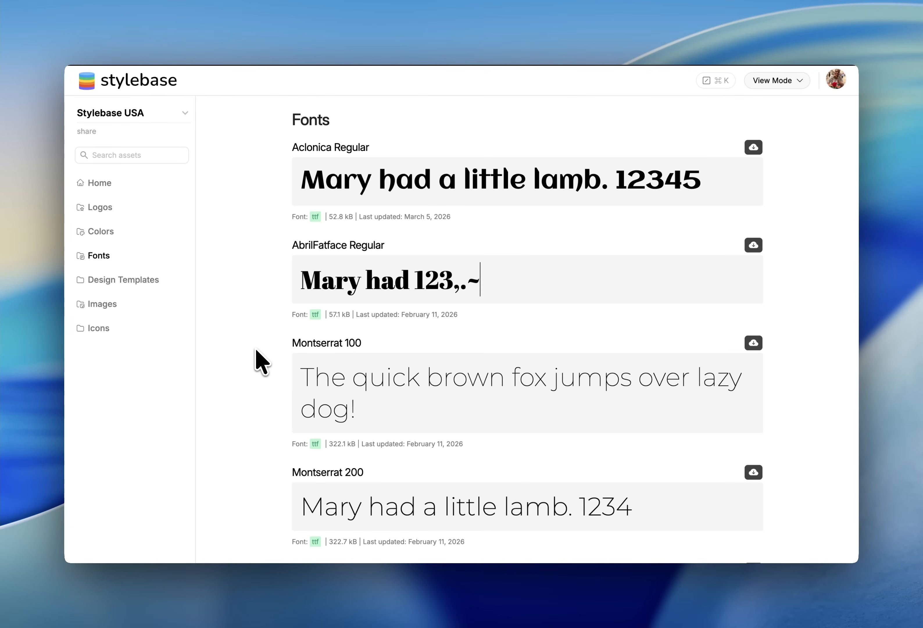
Replace the Montserrat 100 preview text with 'Mary 1234~'
scroll(255, 351, down, 2)
scroll(256, 342, down, 2)
scroll(329, 384, down, 2)
scroll(324, 387, up, 3)
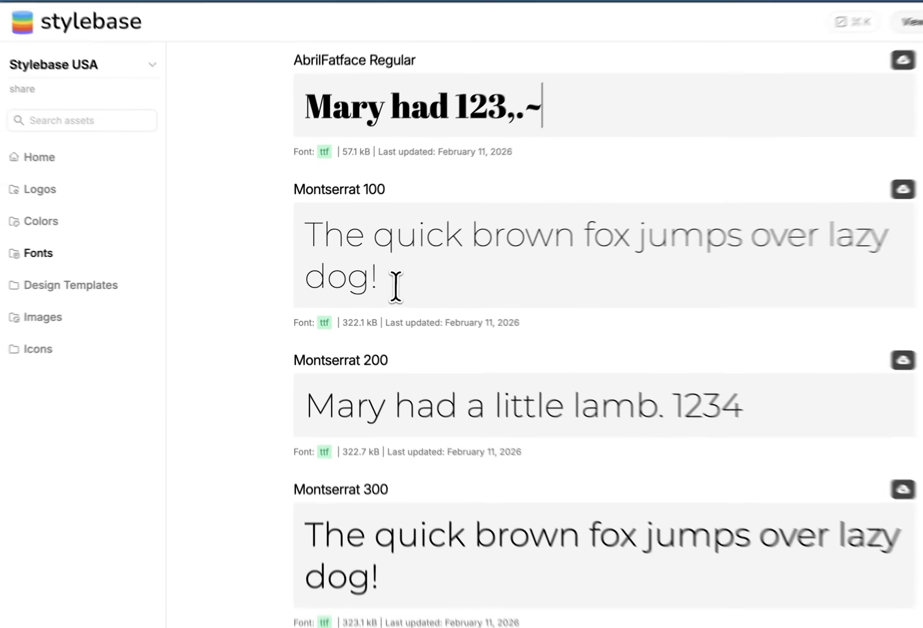
triple_click(393, 286)
text(Mary 1234~)
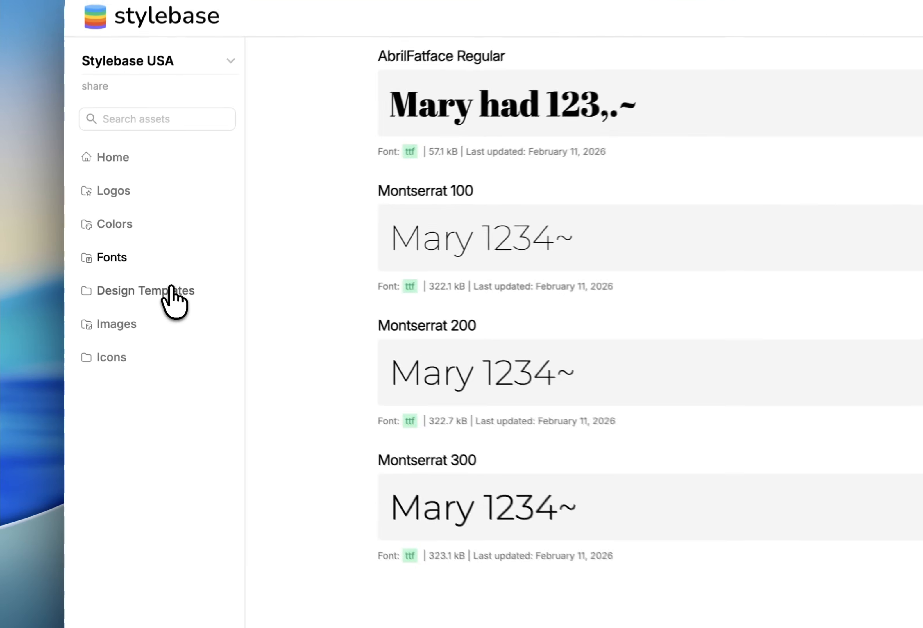
Open Design Templates, switch to edit mode, and add a card asset
click(134, 279)
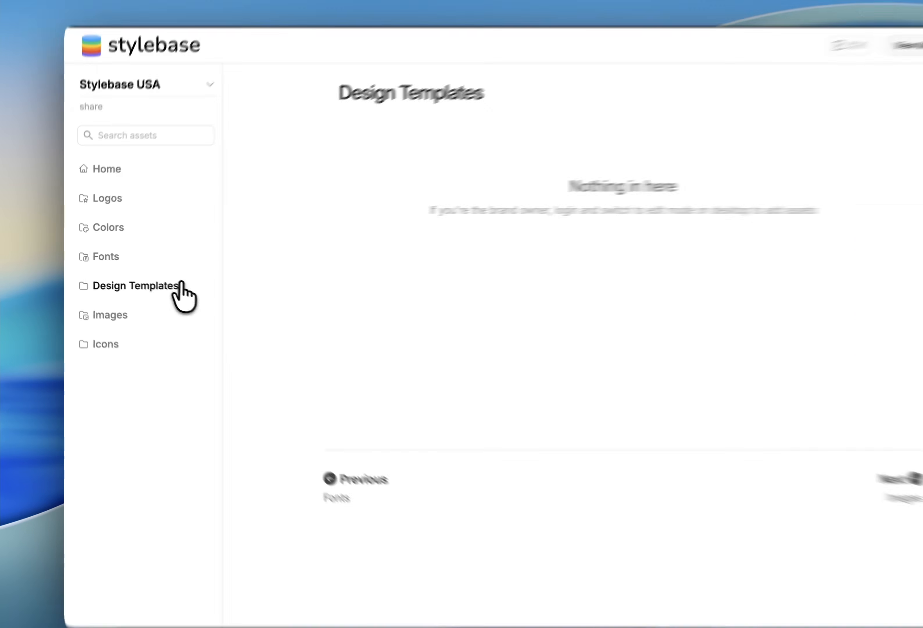
key(e)
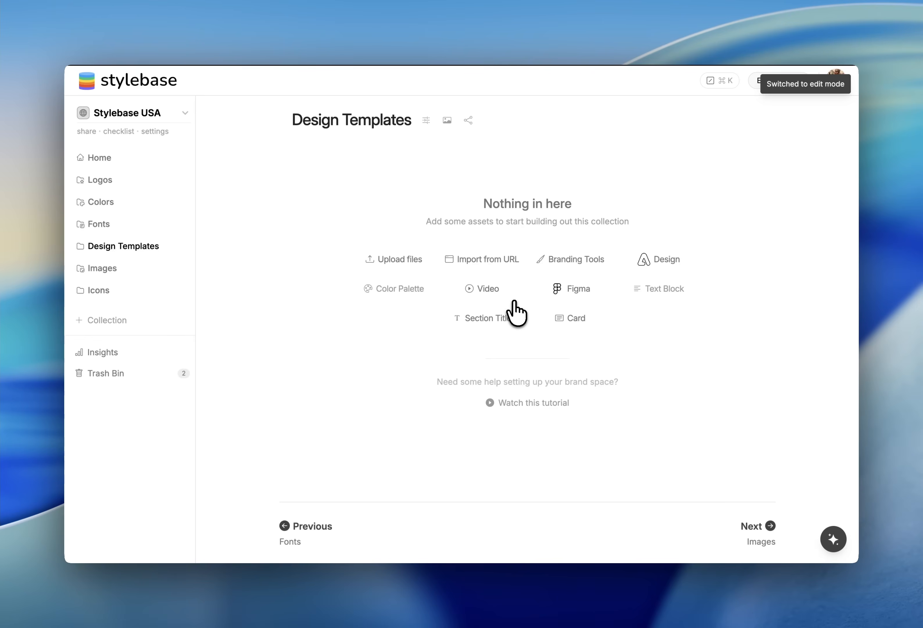
click(580, 329)
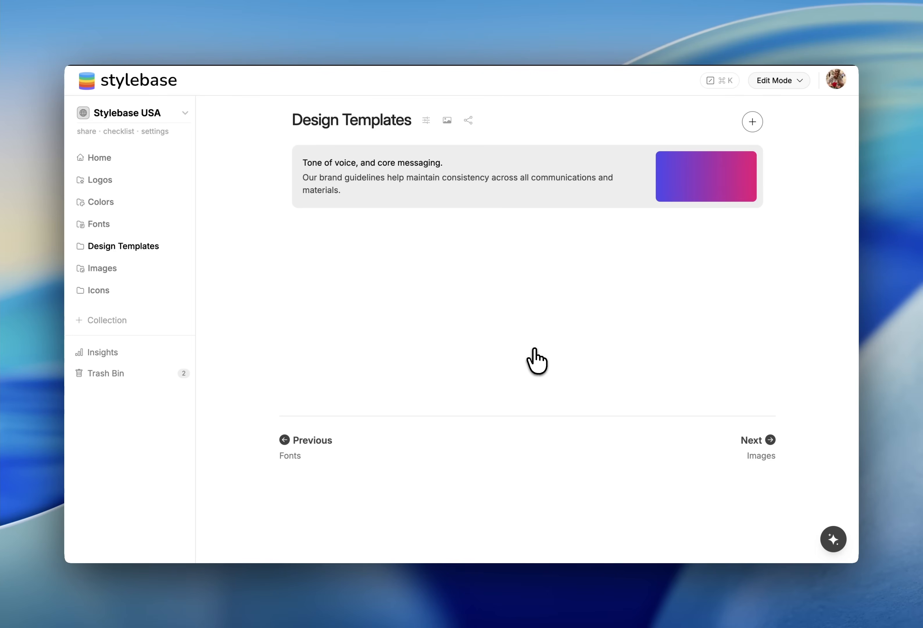
Set the card's link to the Figma design URL from clipboard history and save the card settings
click(750, 157)
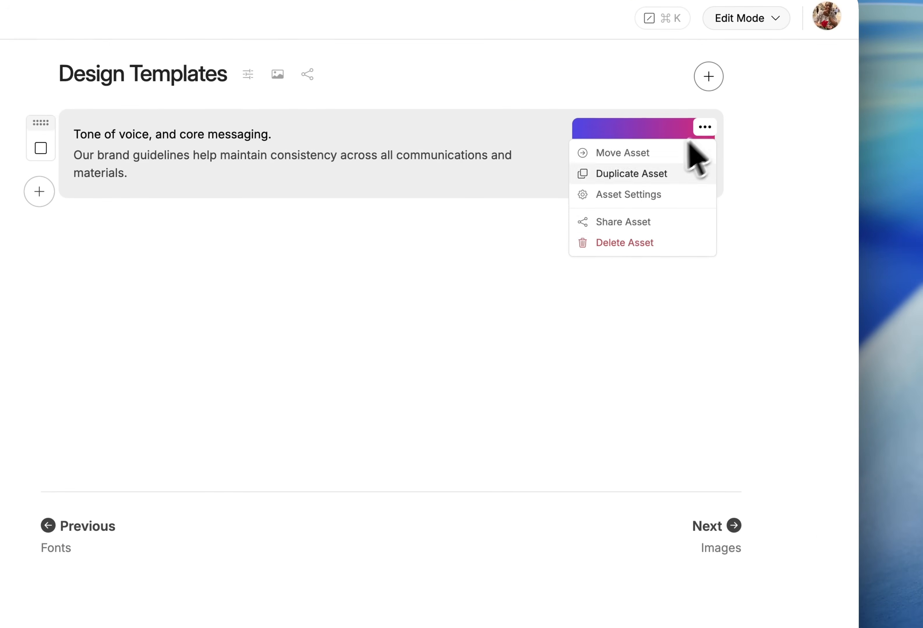
click(639, 195)
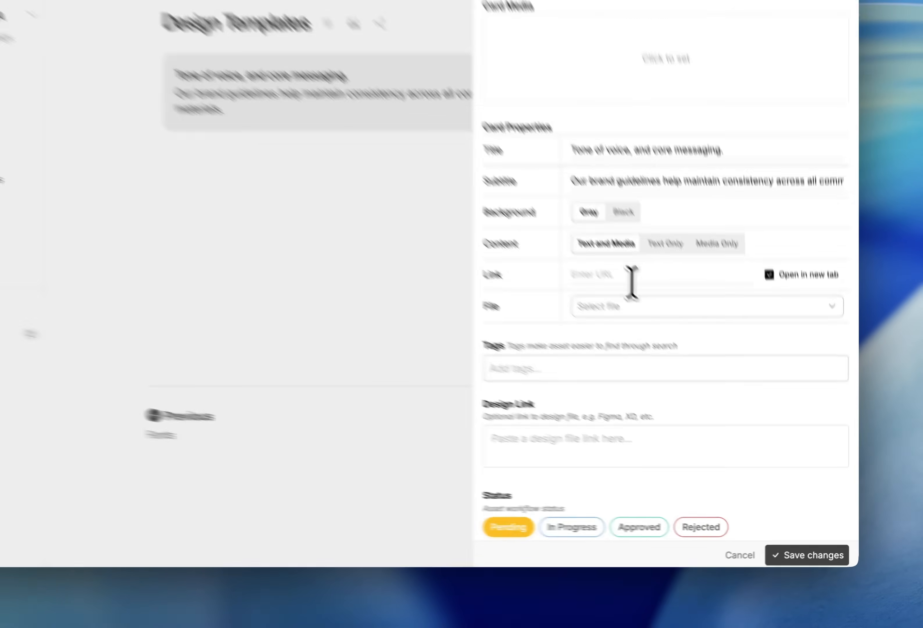
click(674, 331)
key(super+shift+v)
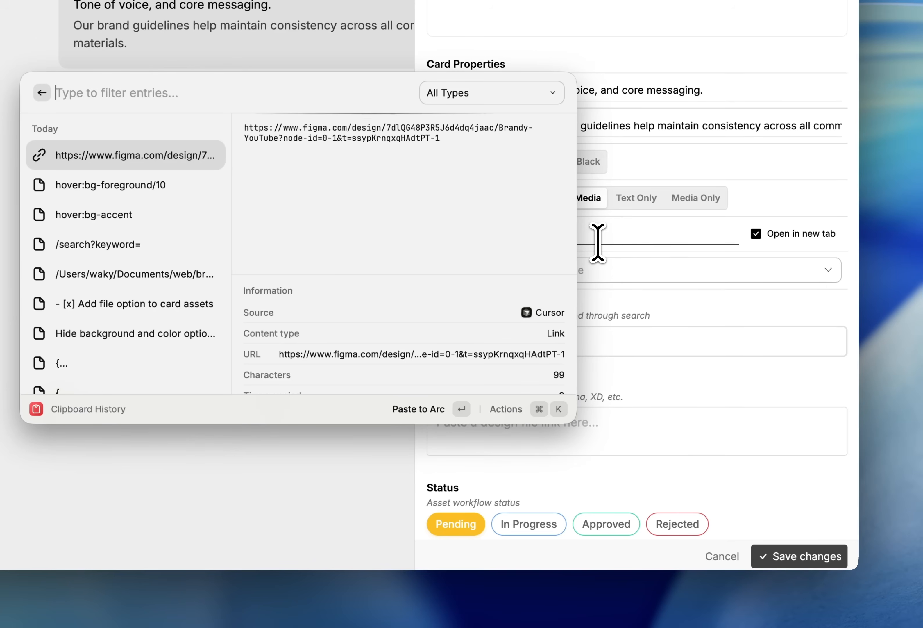
key(Return)
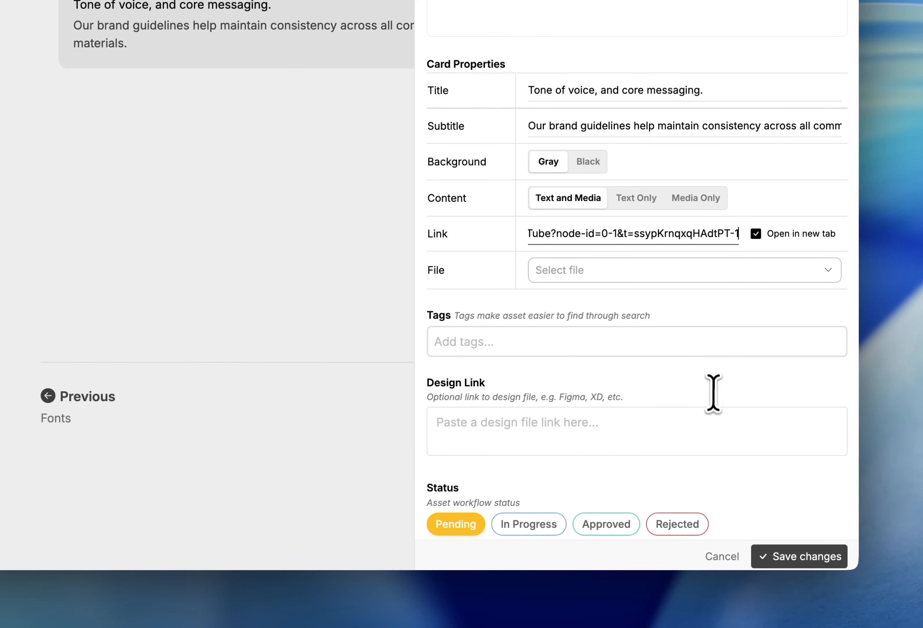
click(796, 557)
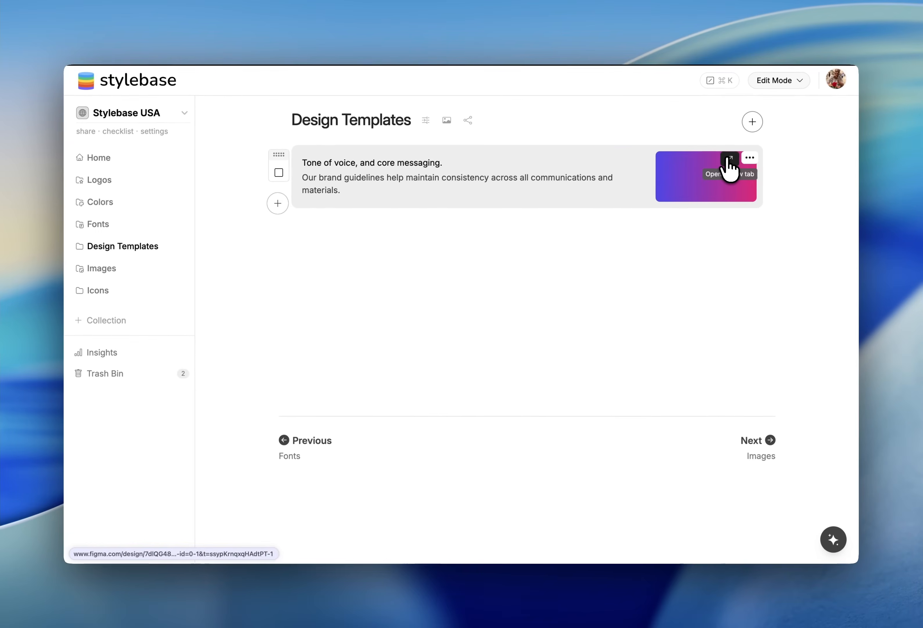
Open the card's link in a new tab
click(729, 159)
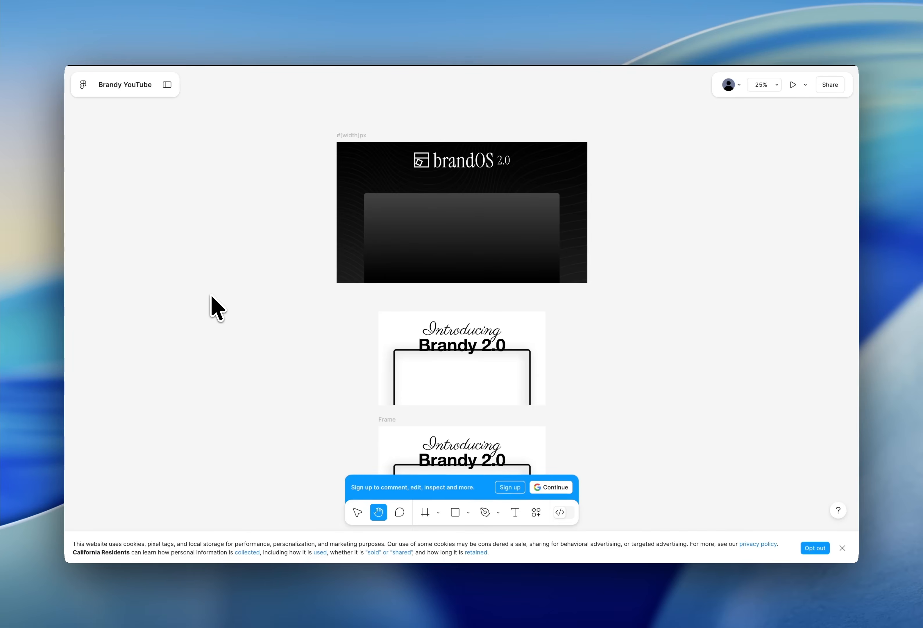
Close the Figma tab and attach Youtube Poster.png as the design template card's file
key(super+w)
click(749, 158)
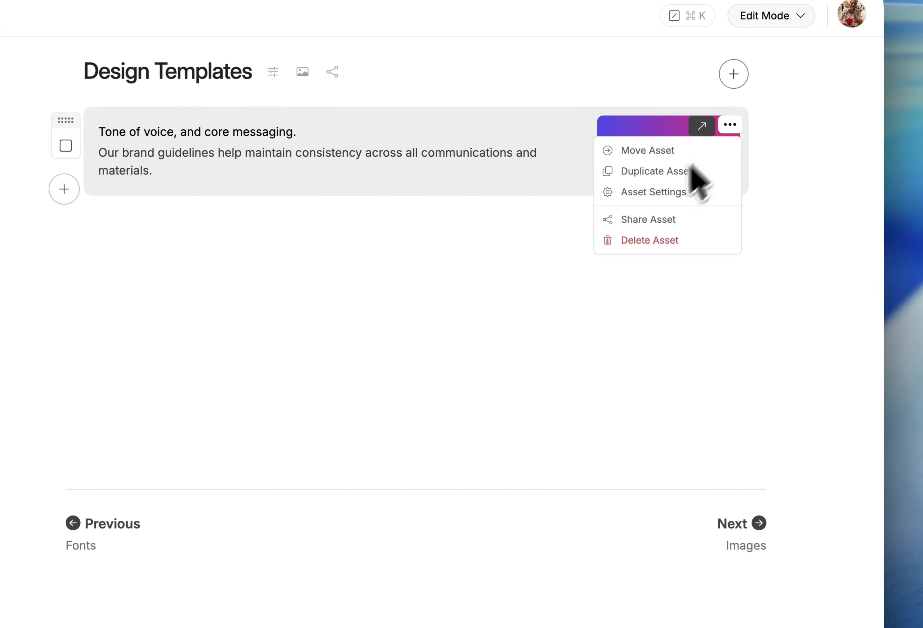
click(656, 192)
scroll(618, 458, down, 4)
click(642, 214)
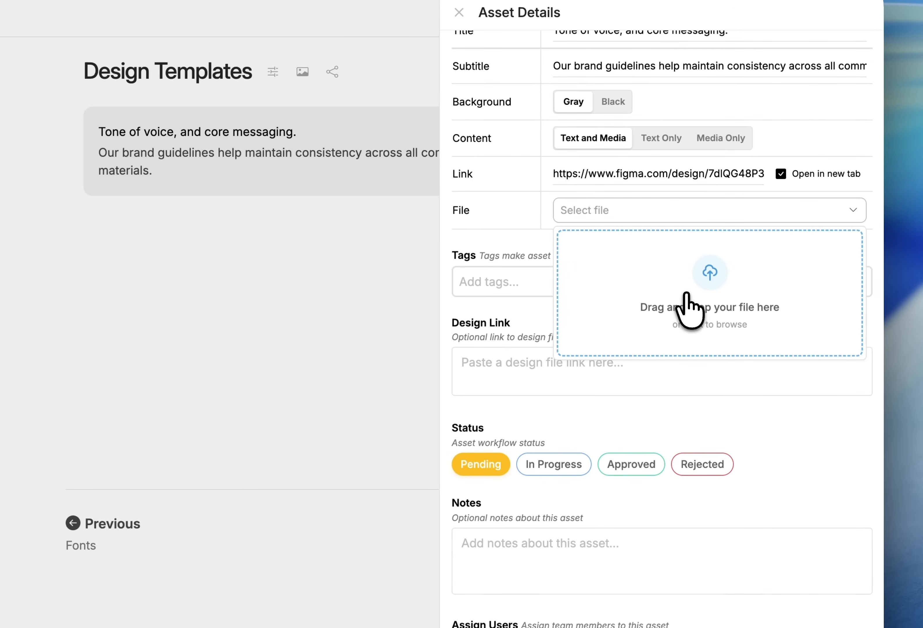
click(587, 301)
click(298, 250)
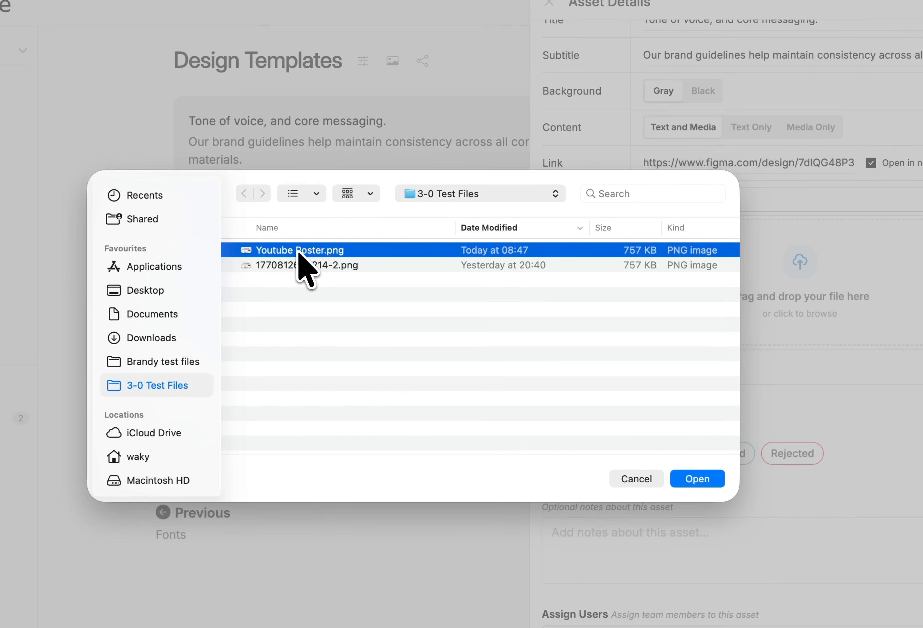
double_click(298, 250)
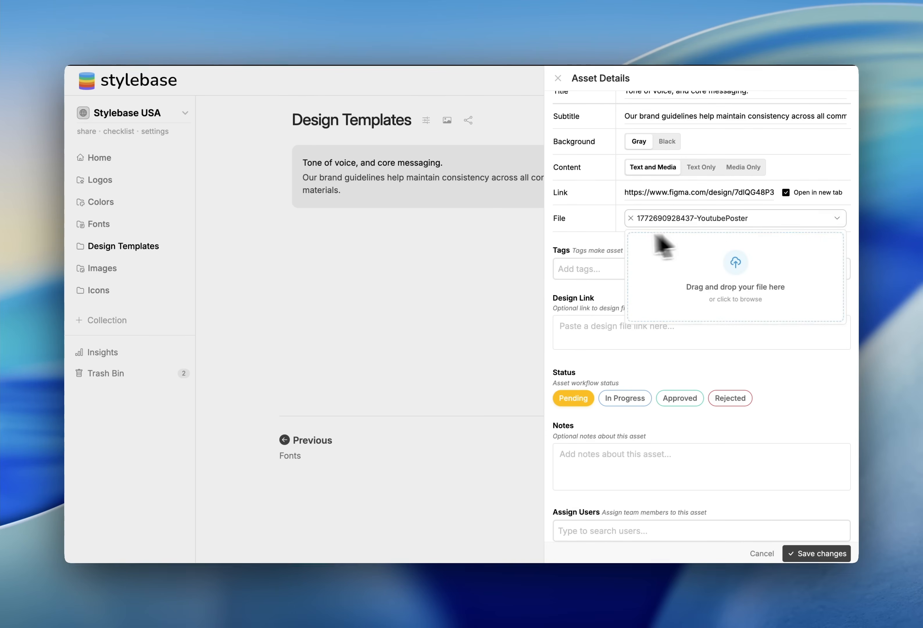
Clear the card's link URL and save the card settings
click(600, 239)
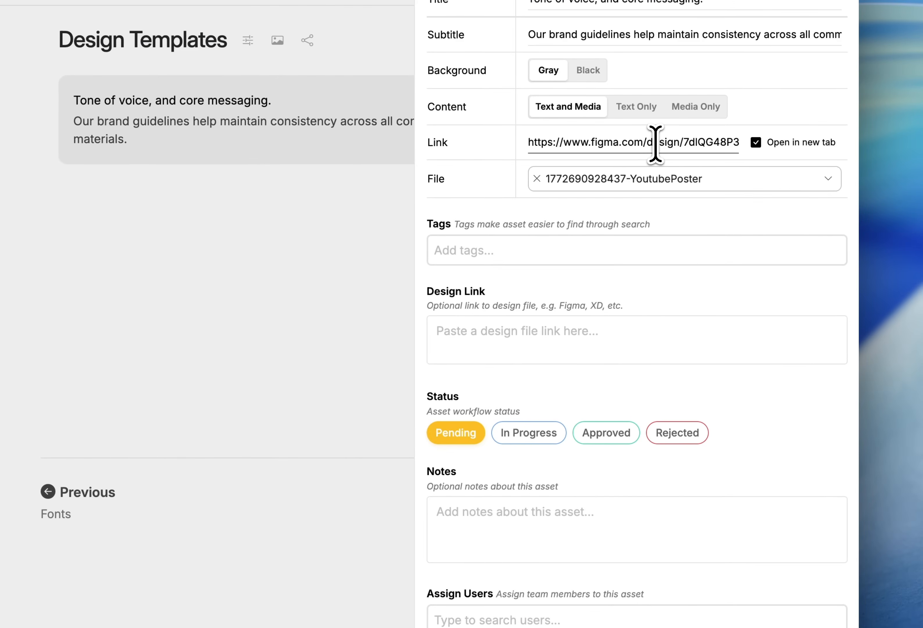
triple_click(656, 143)
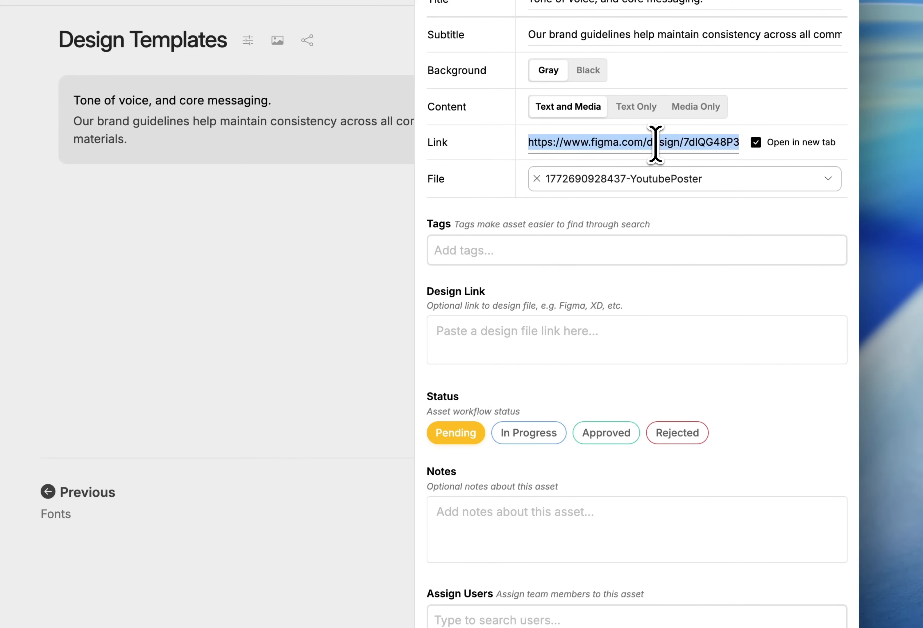
key(BackSpace)
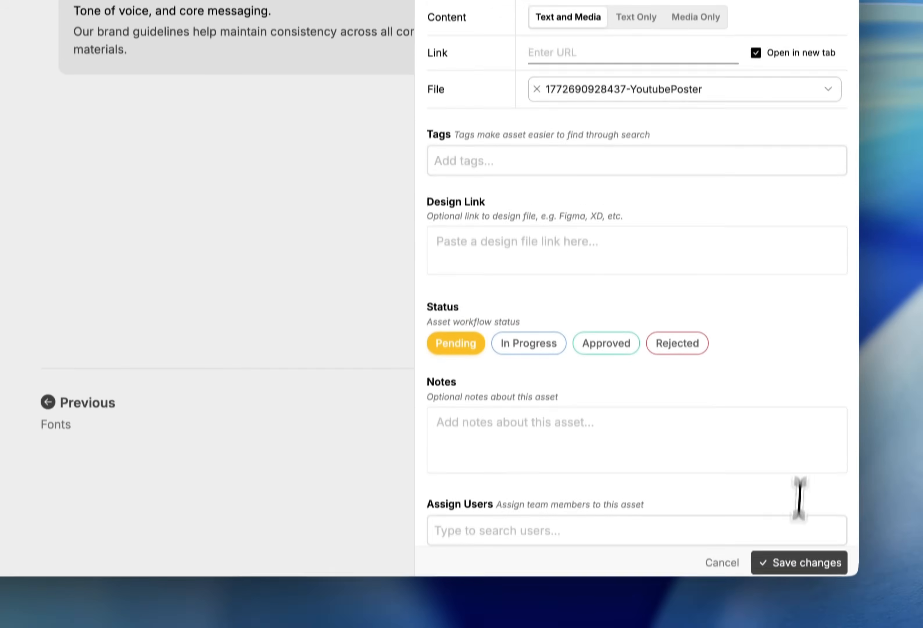
click(794, 560)
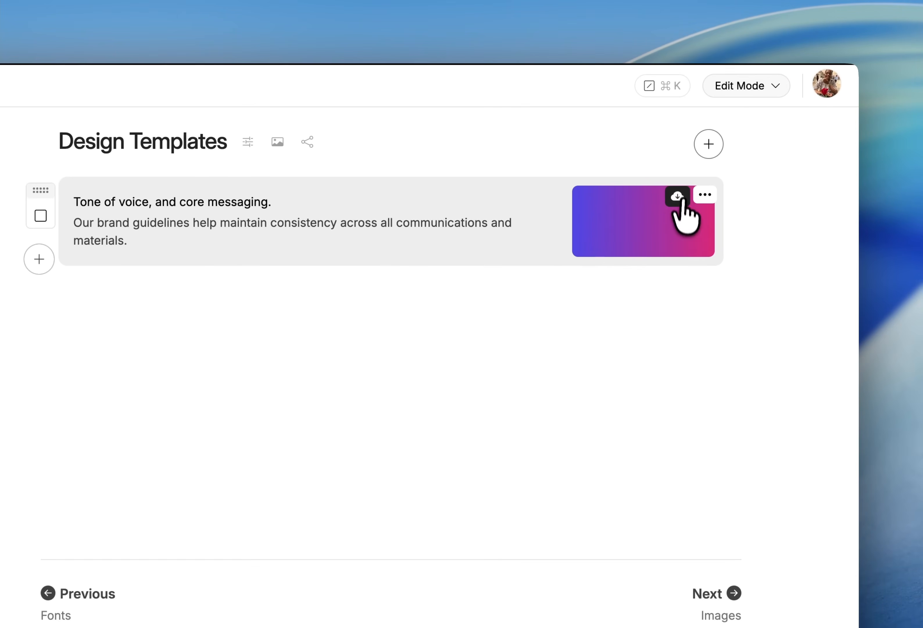
Download the card's attached file
click(677, 197)
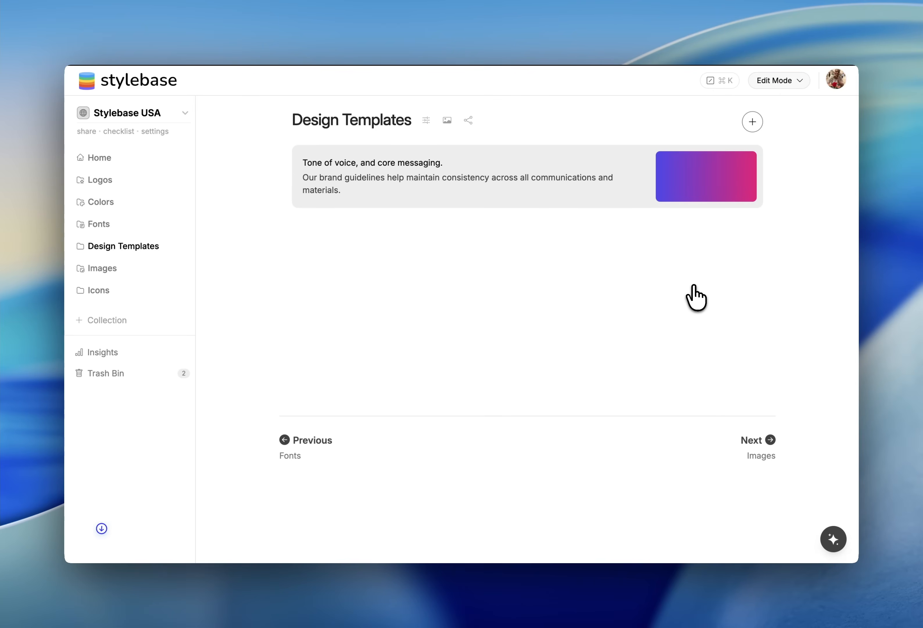
mouse_move(716, 175)
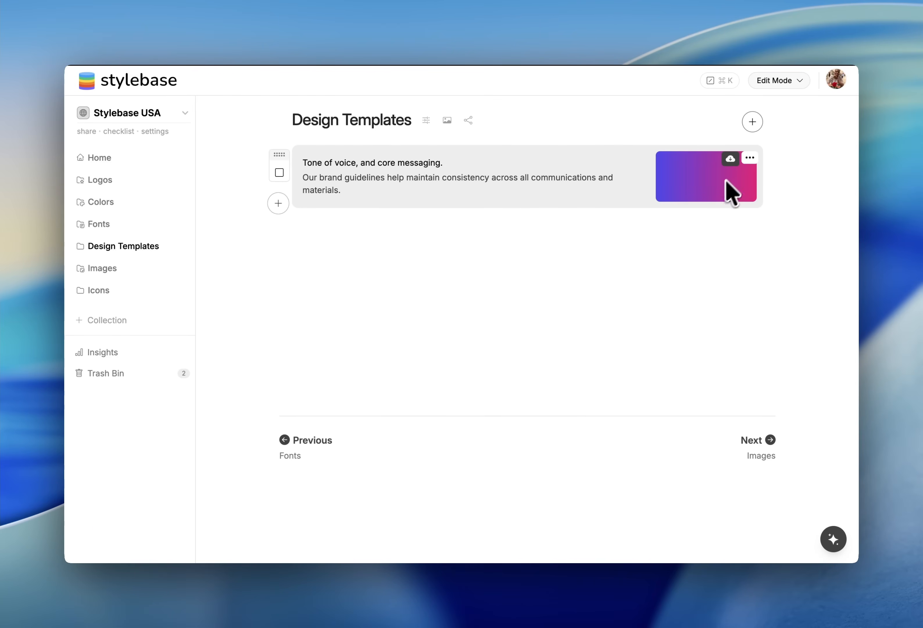
click(750, 157)
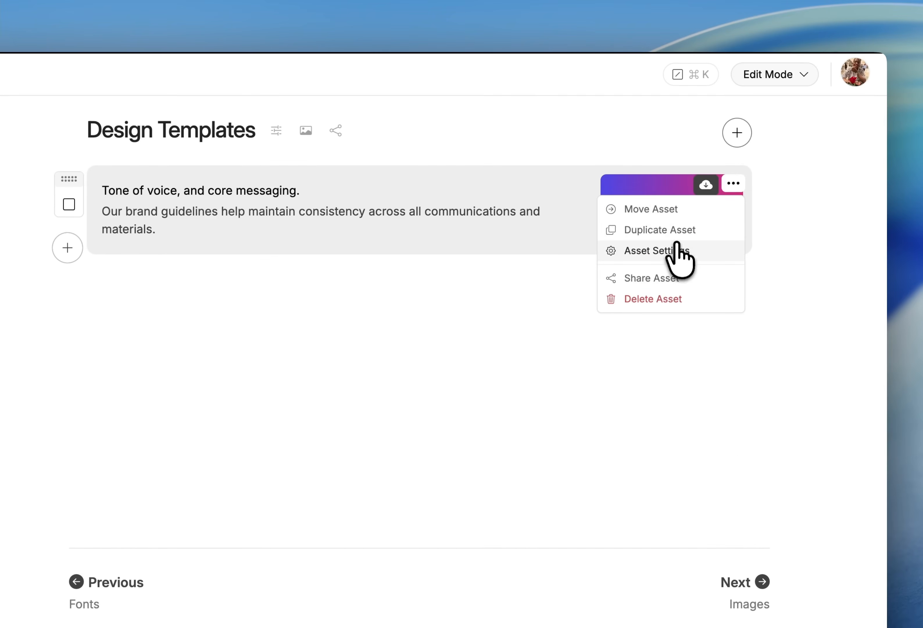
click(677, 245)
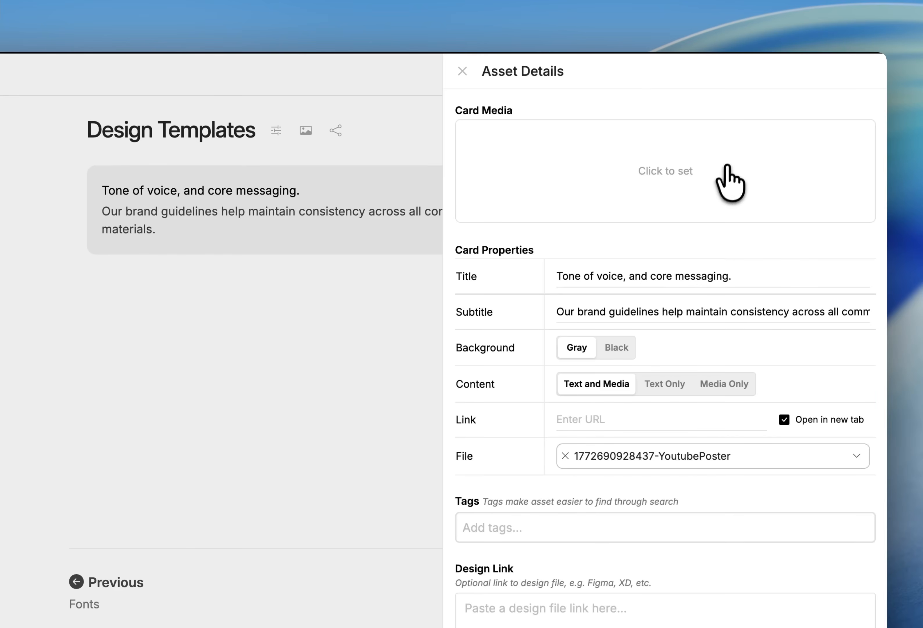
click(722, 179)
click(645, 213)
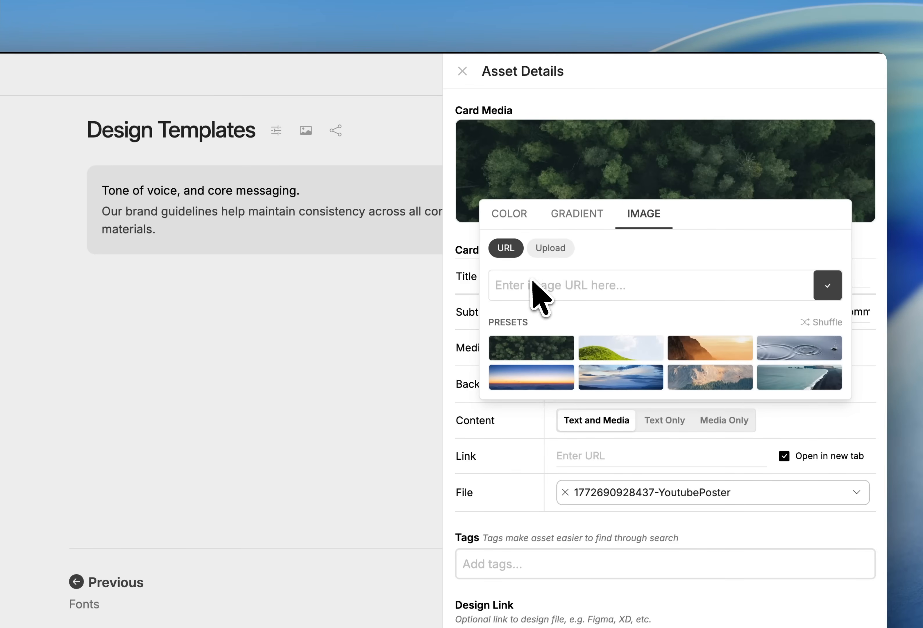
click(597, 284)
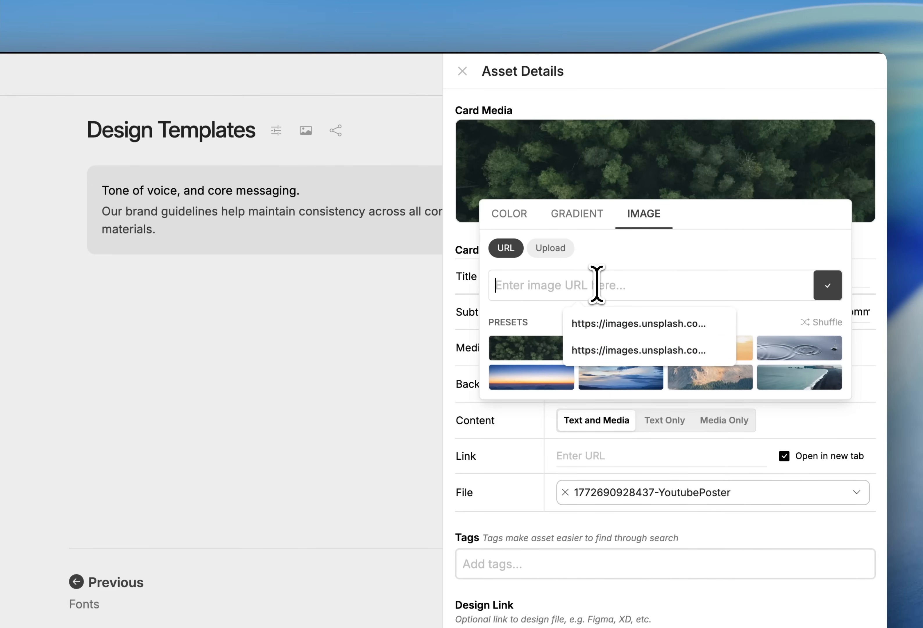
key(super+v)
key(super+a)
key(BackSpace)
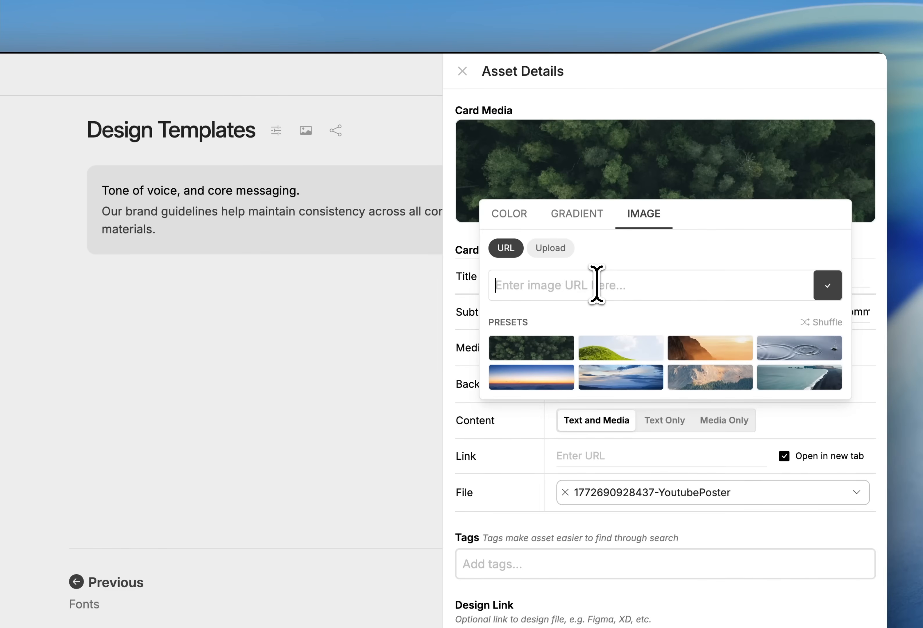
click(550, 248)
click(612, 342)
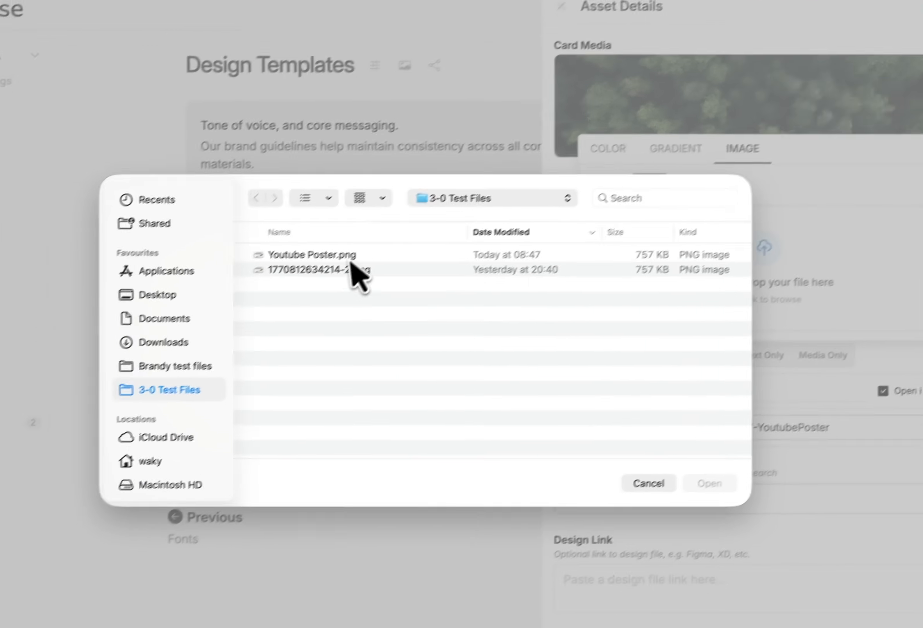
double_click(245, 319)
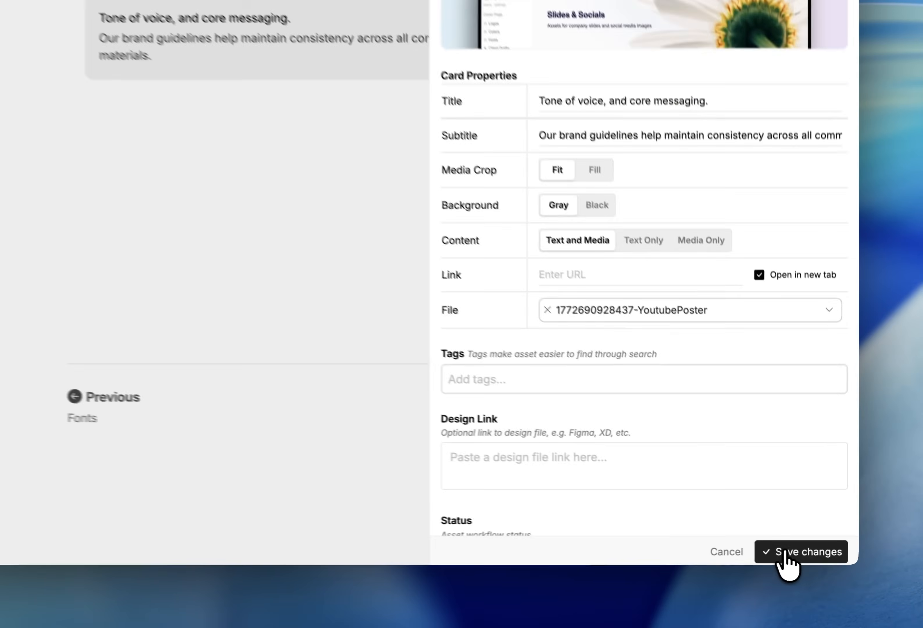
click(804, 554)
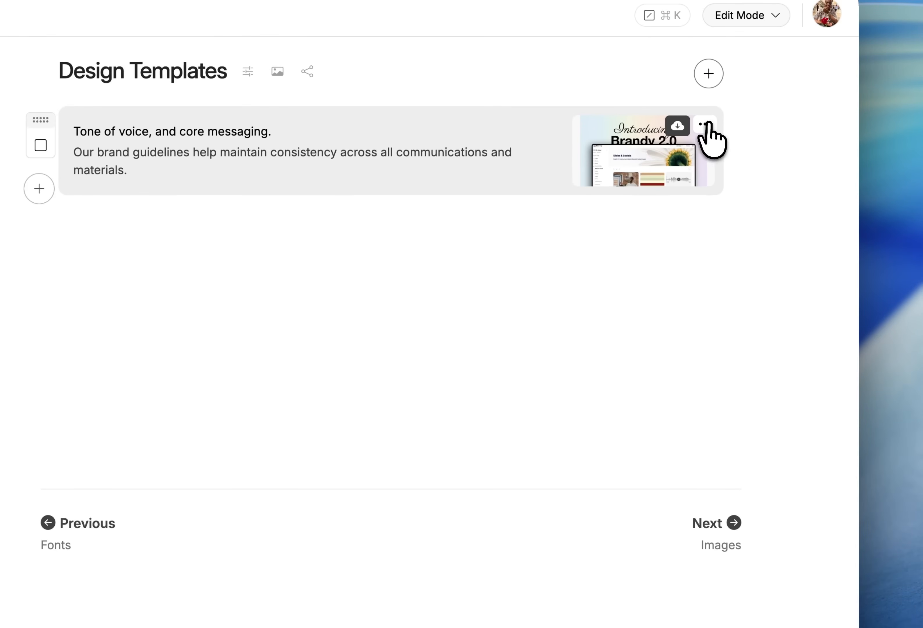
Set the card's media crop to Fill and save
click(705, 7)
click(653, 191)
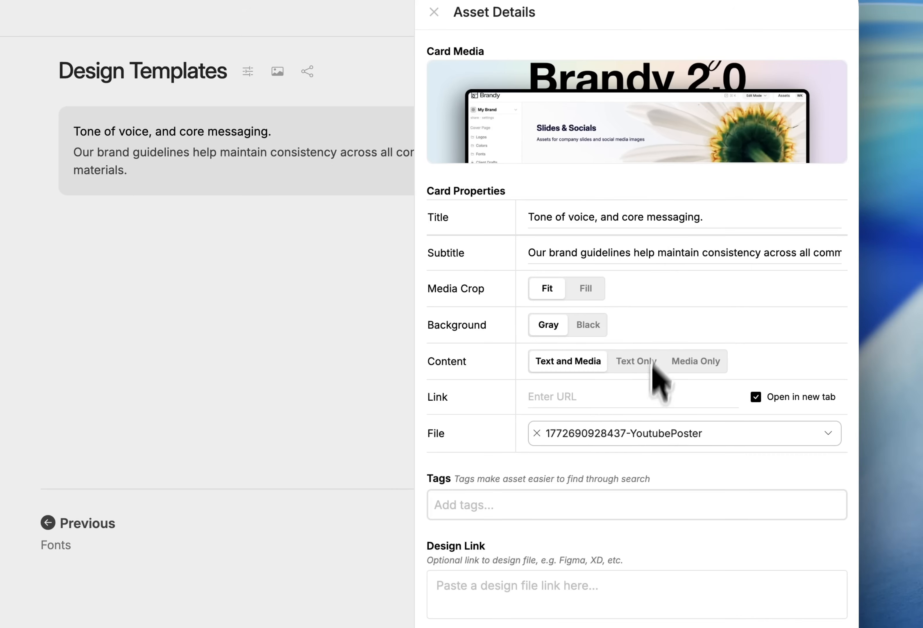
click(586, 300)
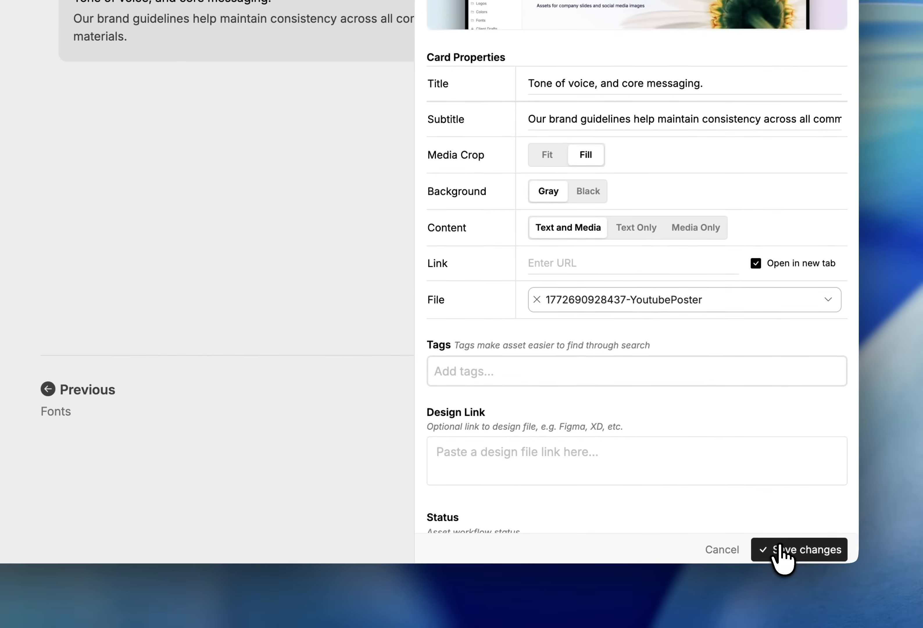
click(779, 556)
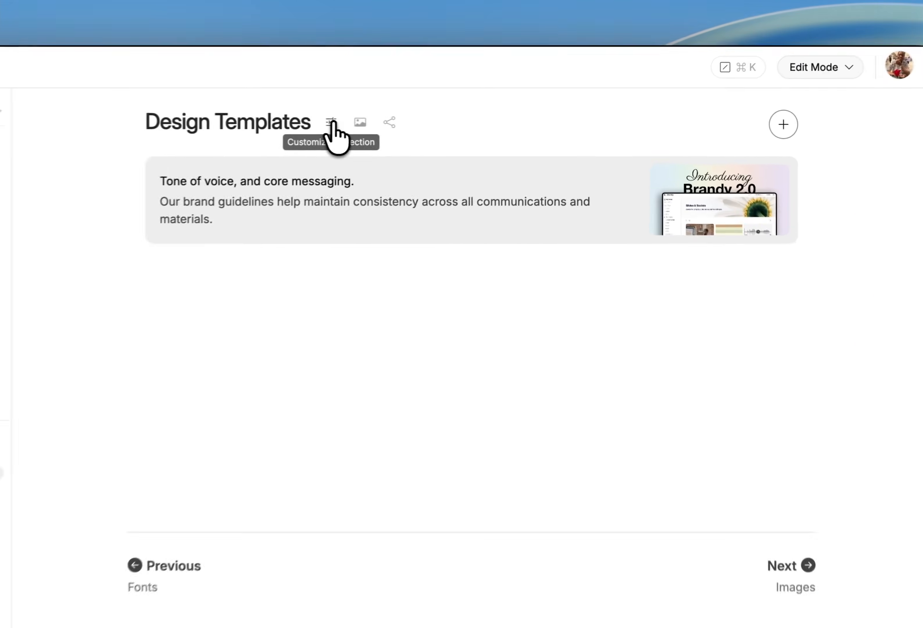
Set the card's background to Black and save
click(426, 120)
click(623, 84)
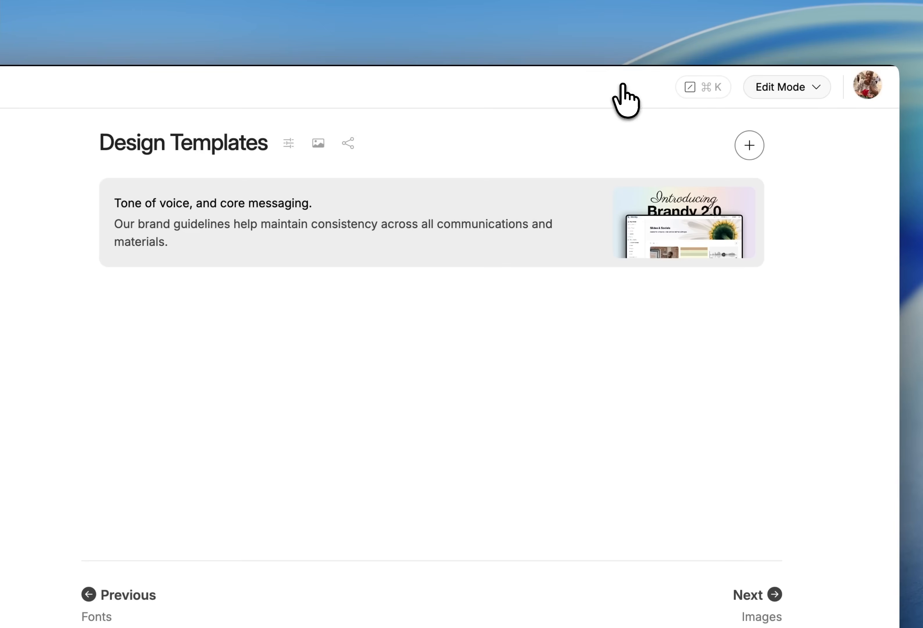
click(746, 197)
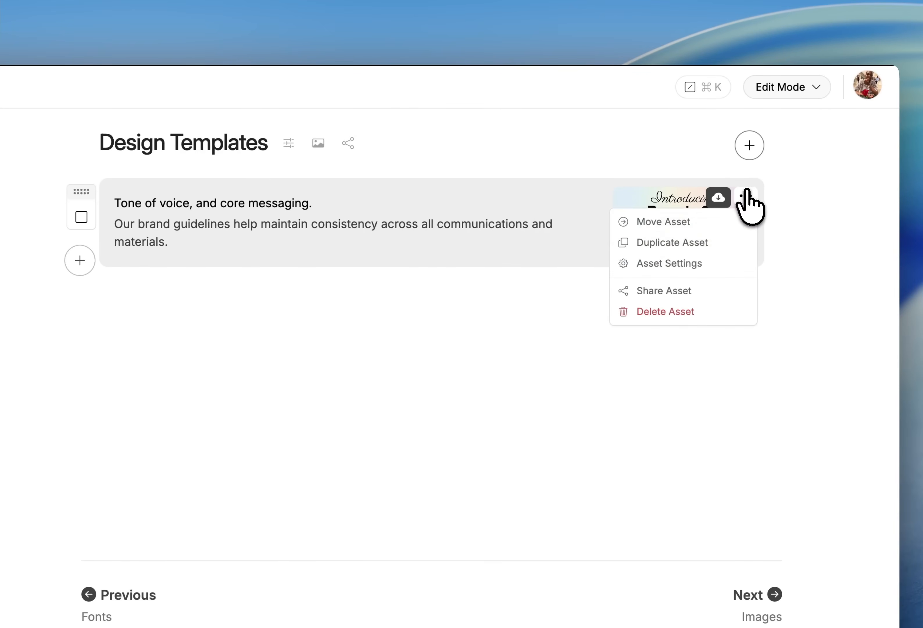
click(687, 263)
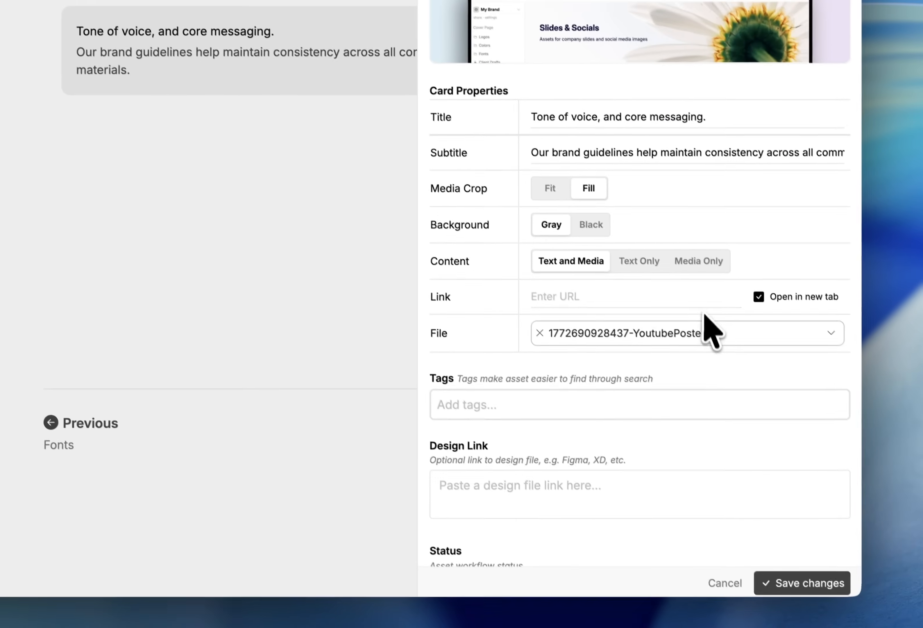
click(661, 331)
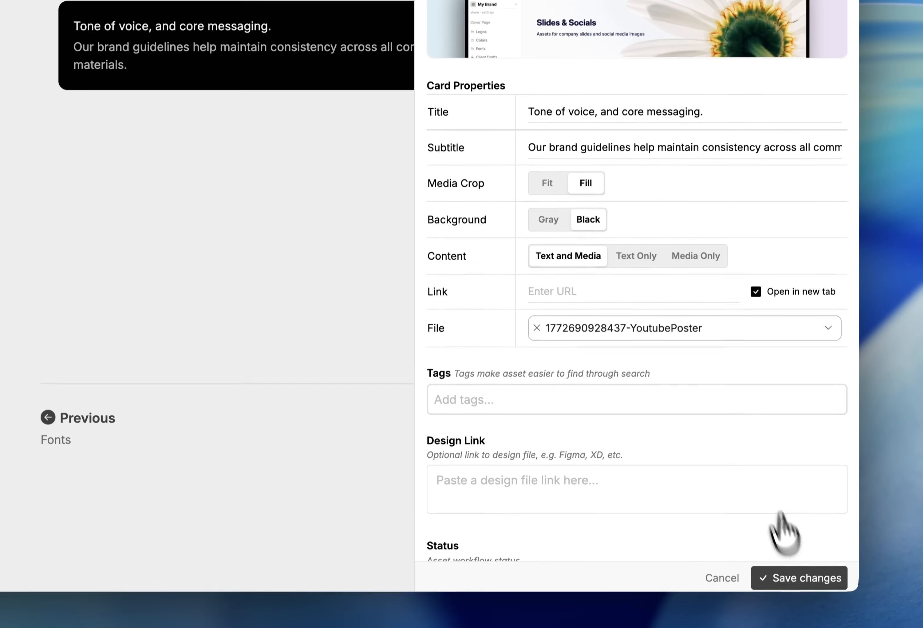
click(799, 577)
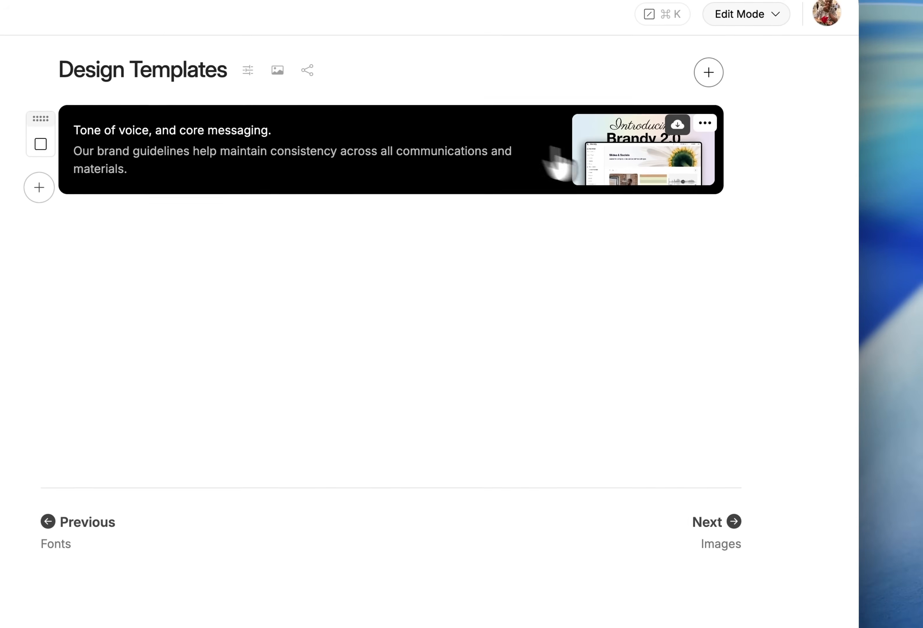
Set the card's background back to Gray and save
click(705, 123)
click(650, 191)
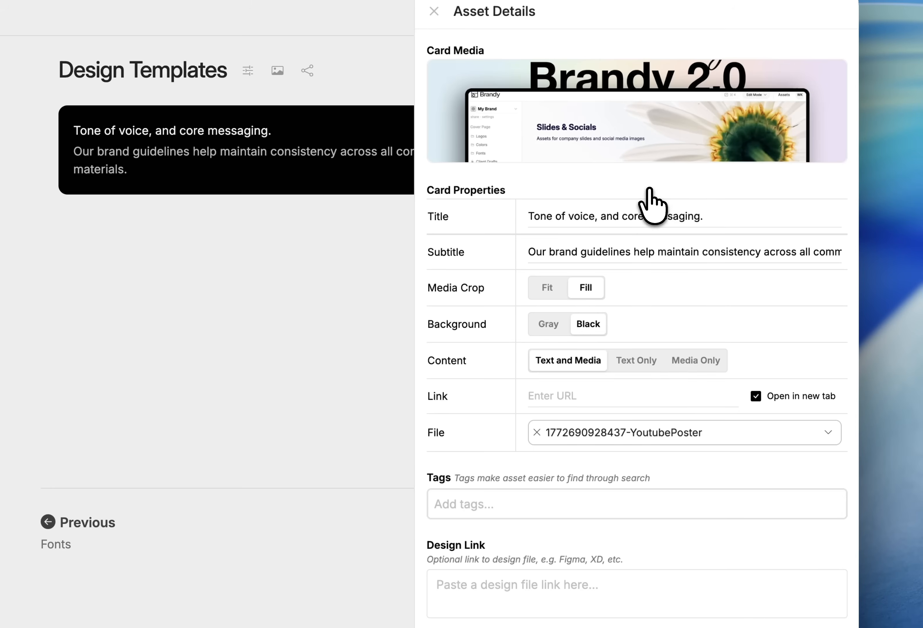
click(549, 325)
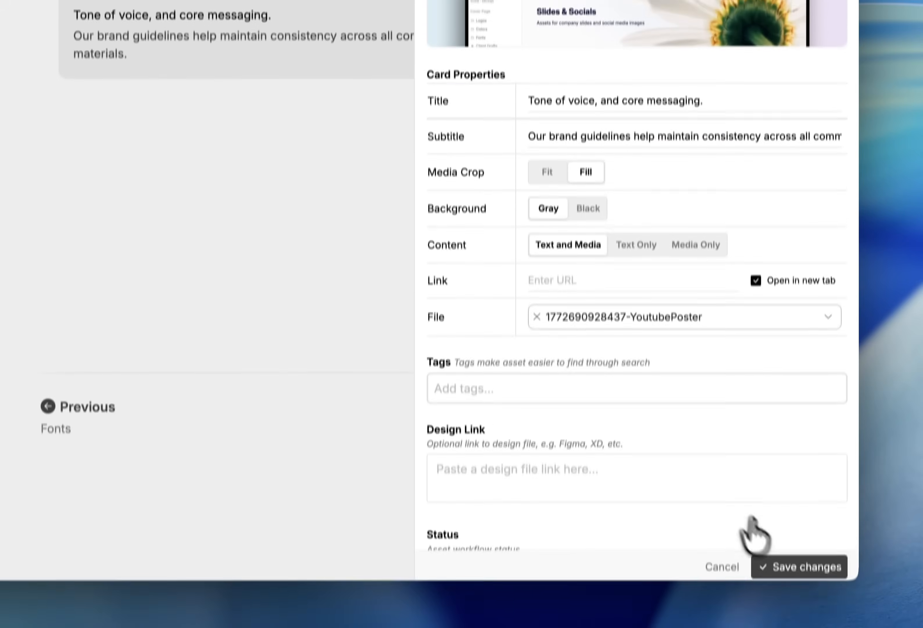
click(784, 552)
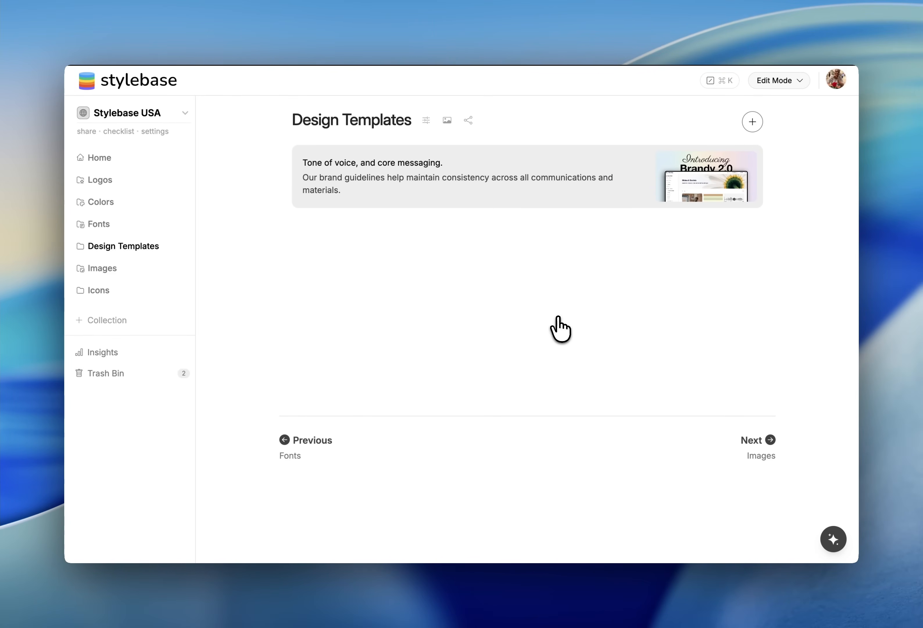
Change the Design Templates collection's asset layout to Three Columns and save
click(426, 120)
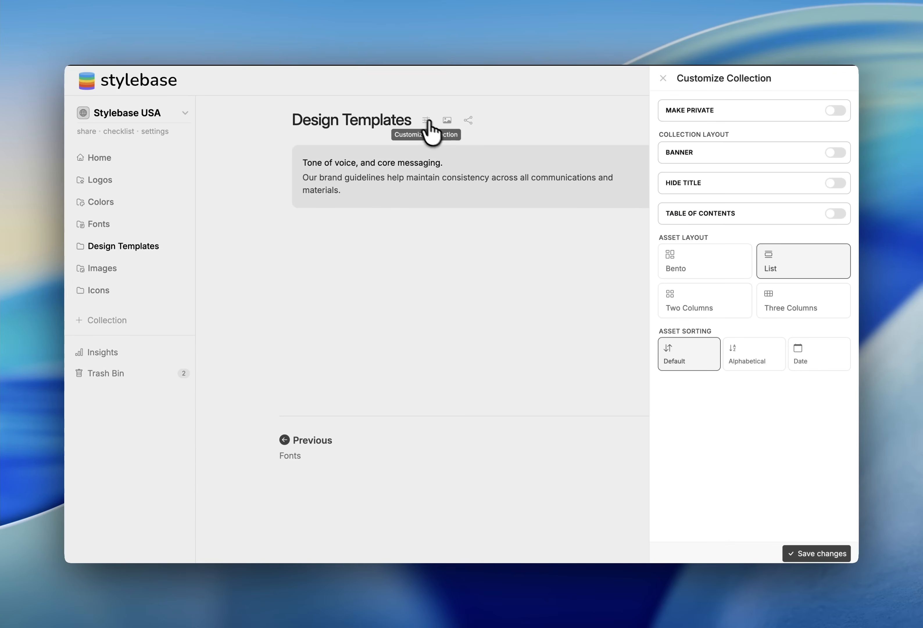
click(790, 301)
click(810, 553)
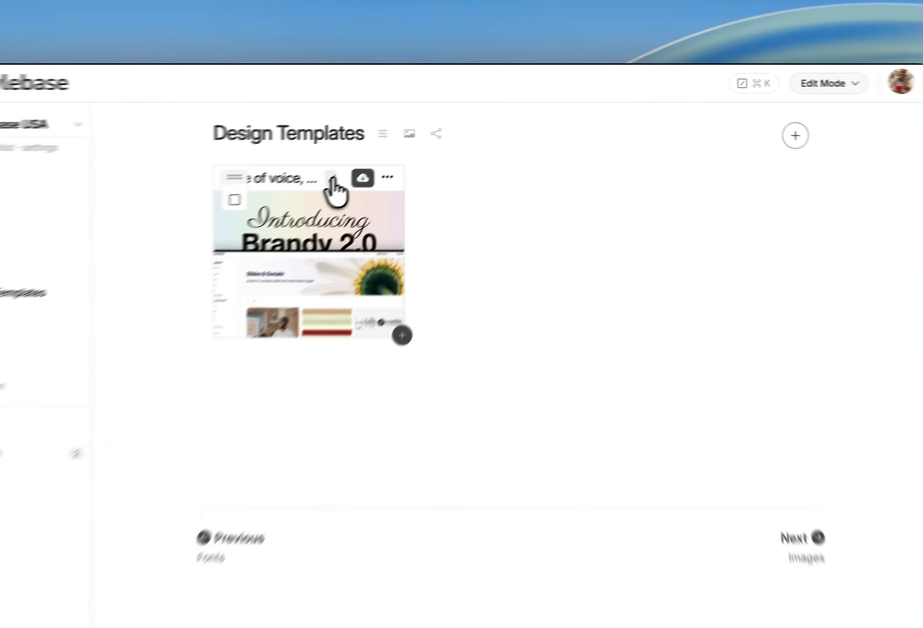
Set the card's size to Full width and its content to Media Only, then save
click(388, 156)
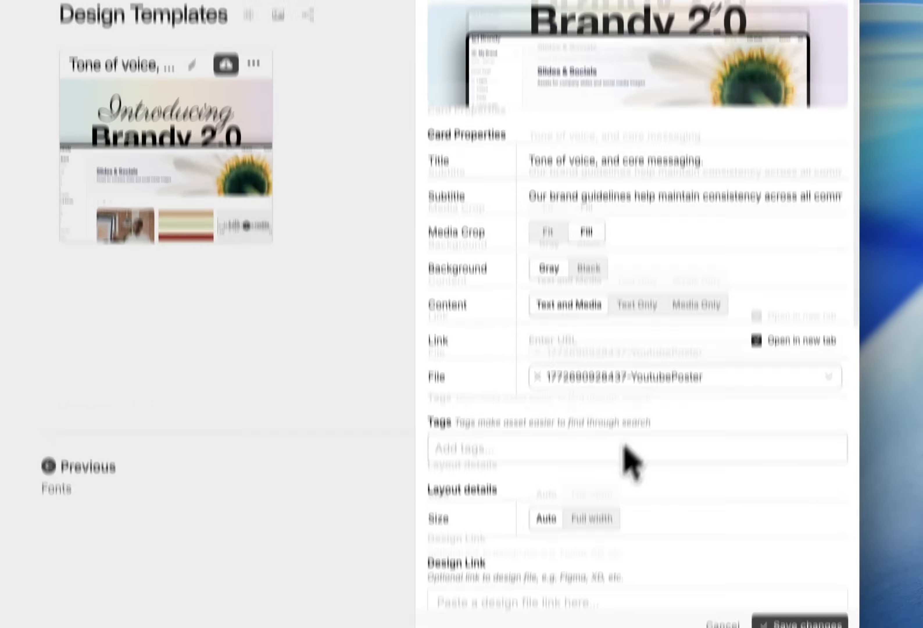
click(592, 518)
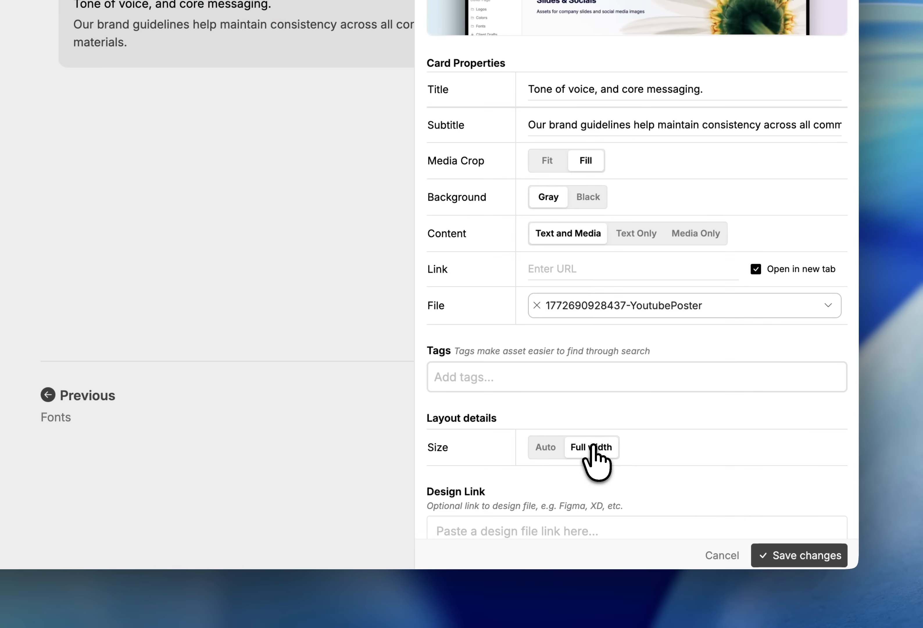
scroll(694, 432, down, 5)
scroll(698, 434, up, 5)
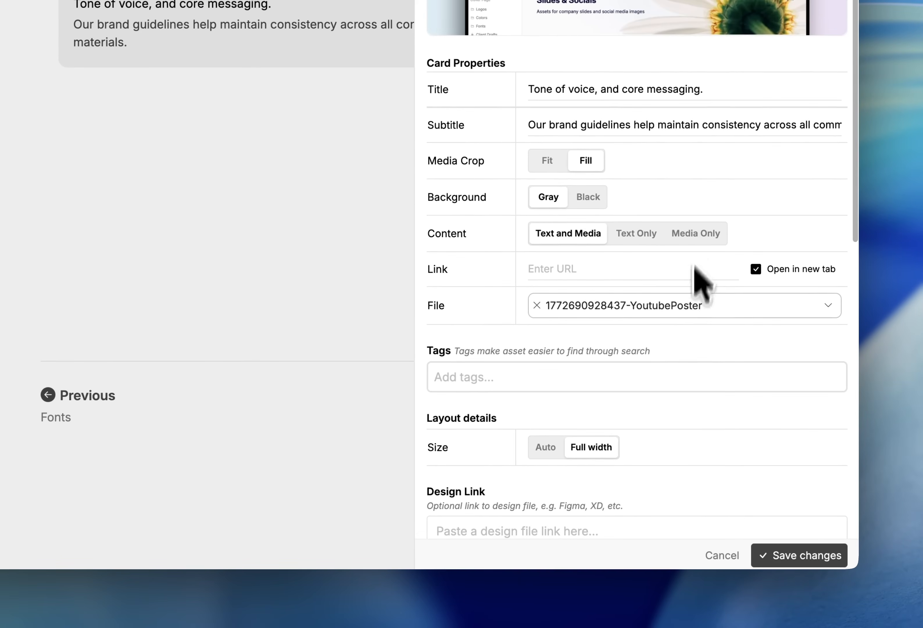
click(700, 230)
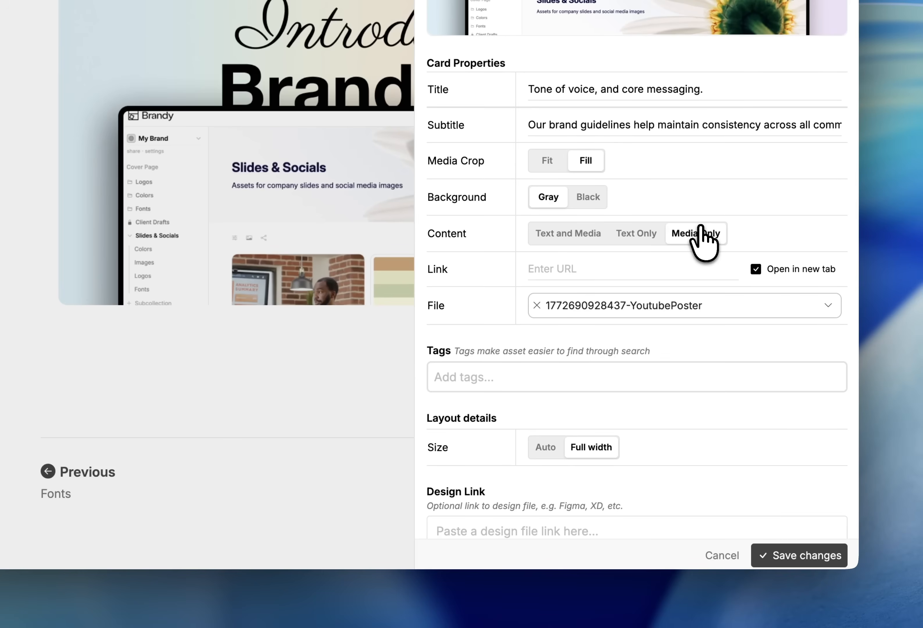
click(786, 557)
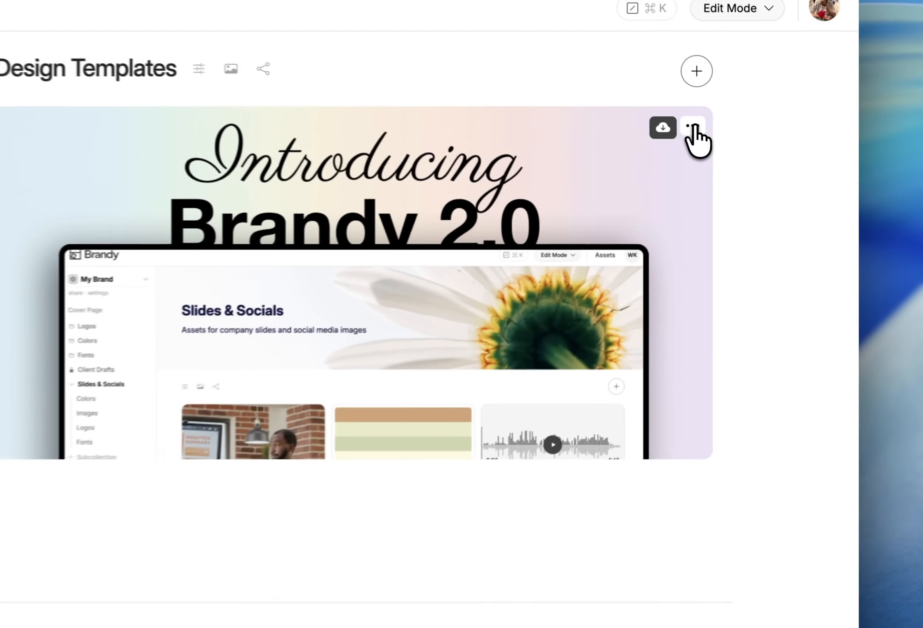
Duplicate the card asset
click(750, 157)
click(701, 193)
scroll(427, 474, down, 10)
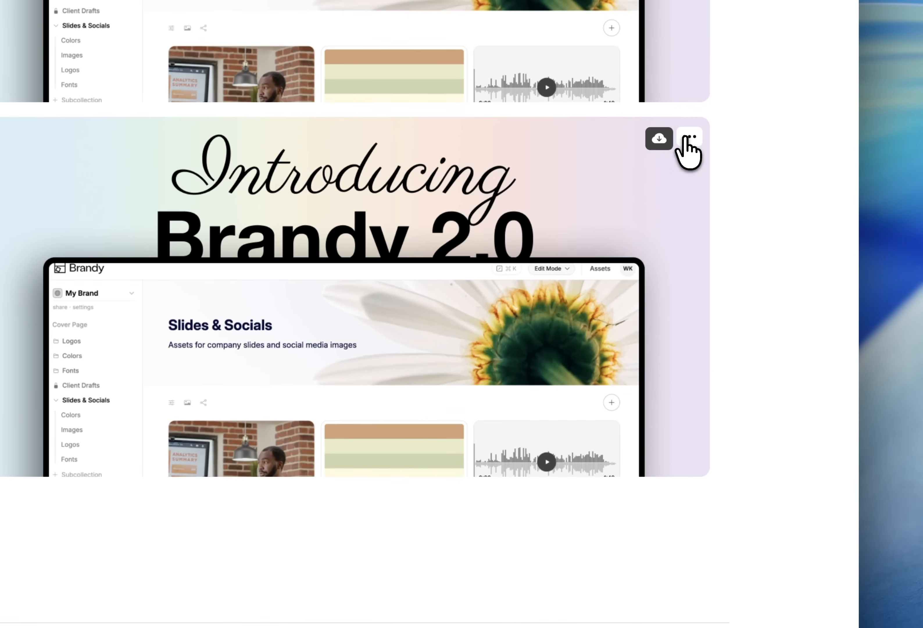
Replace the duplicated card's file with the BramdySearch video and save the changes
click(688, 139)
click(598, 210)
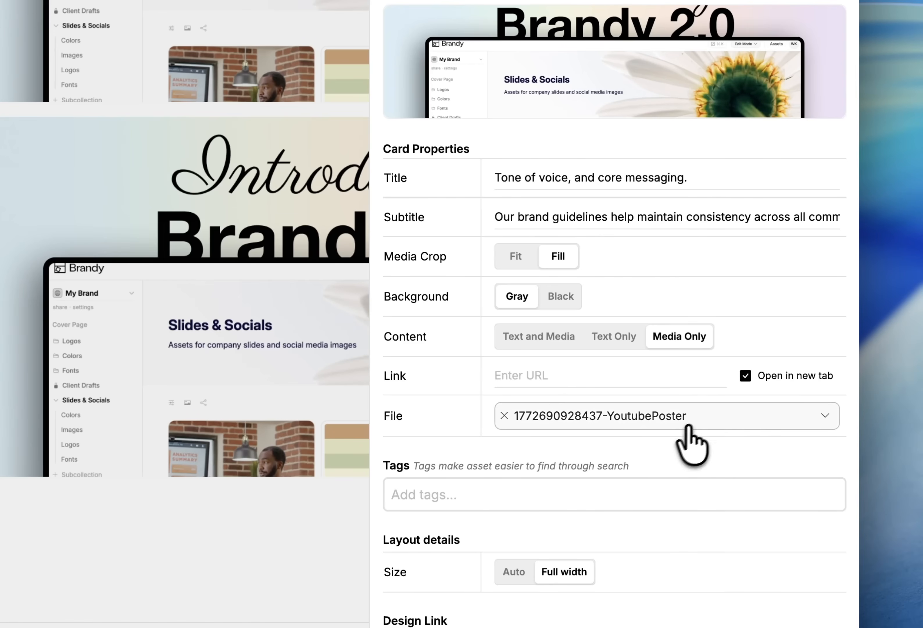
click(782, 417)
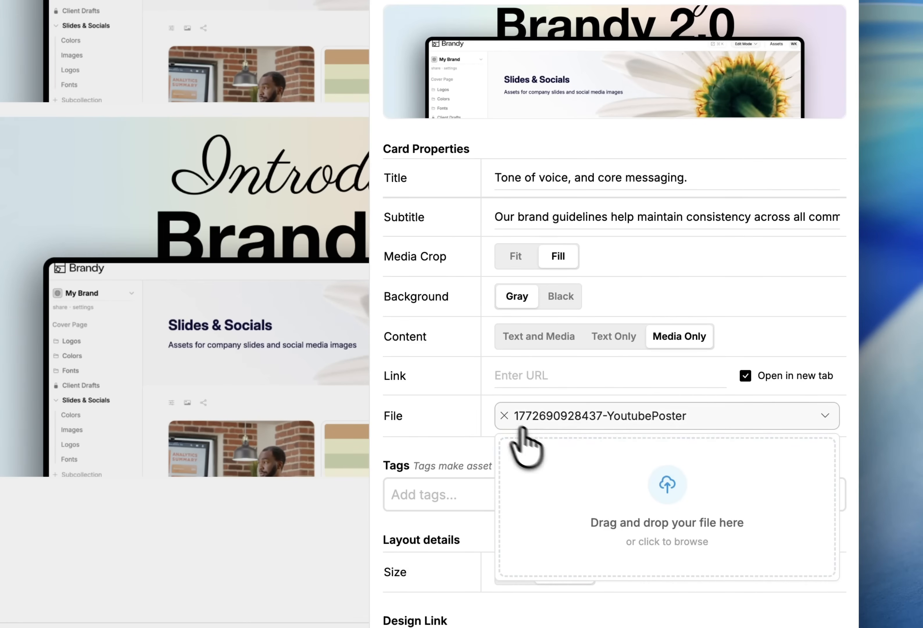
click(505, 416)
click(671, 483)
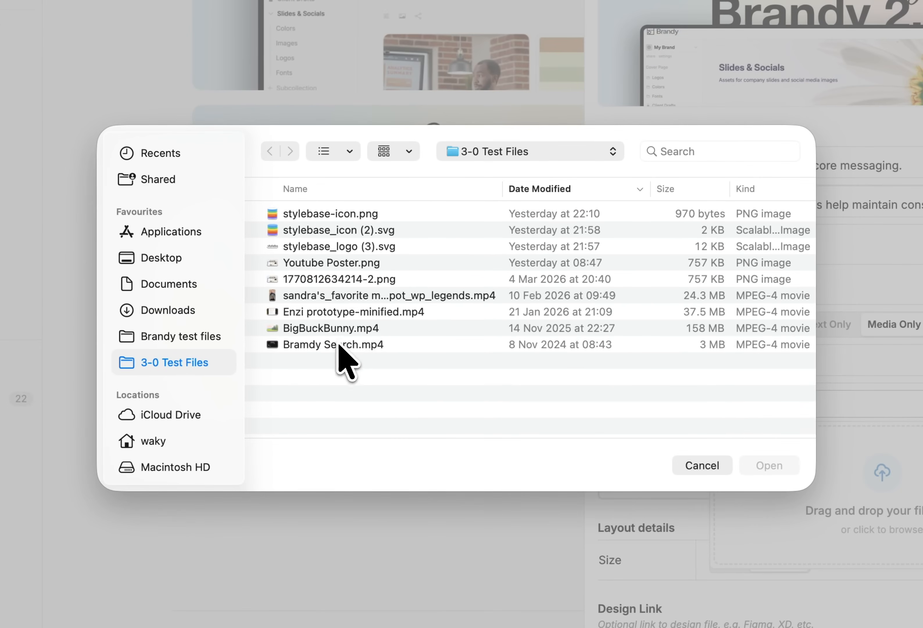
double_click(338, 345)
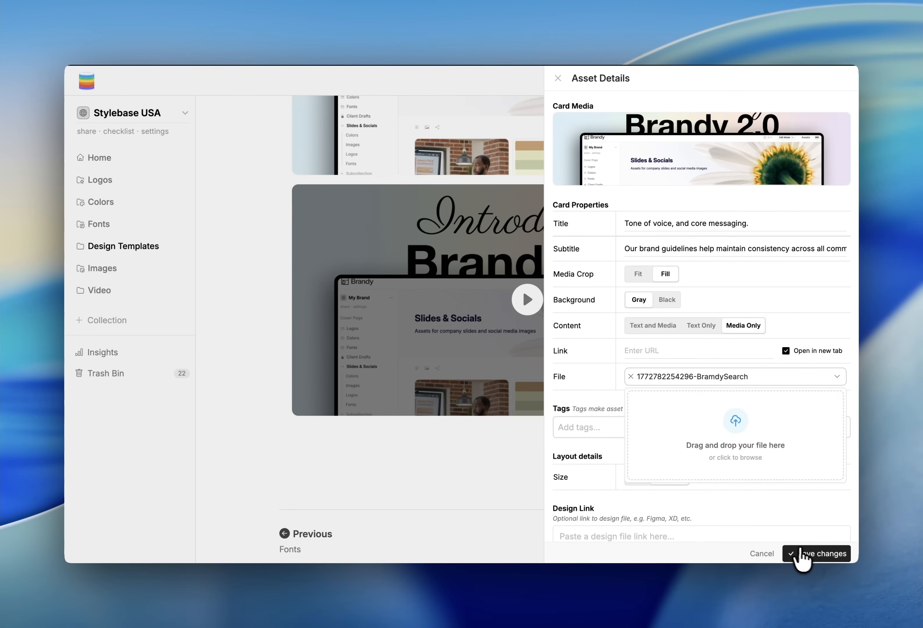
click(808, 554)
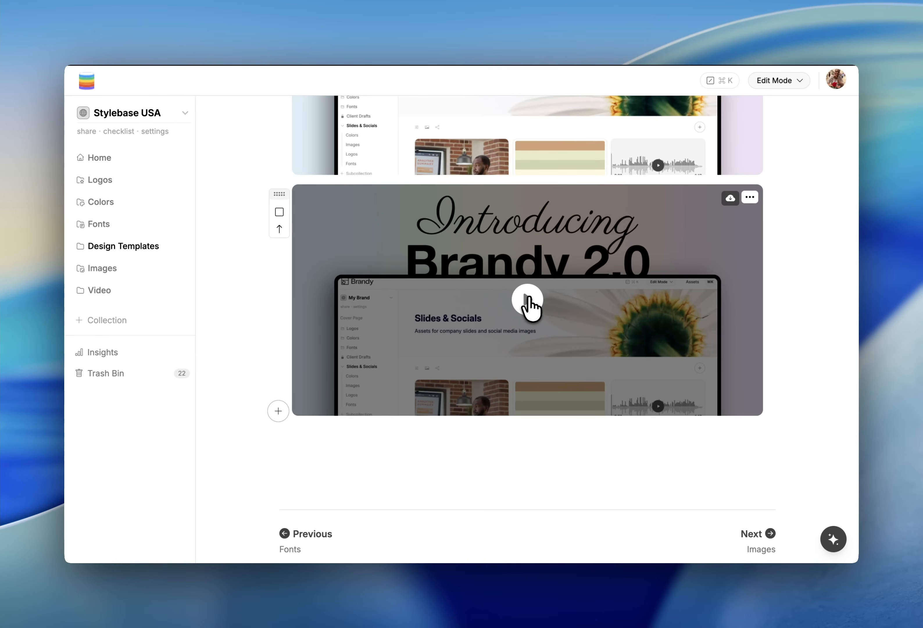
Play the card's video preview and close it
click(527, 300)
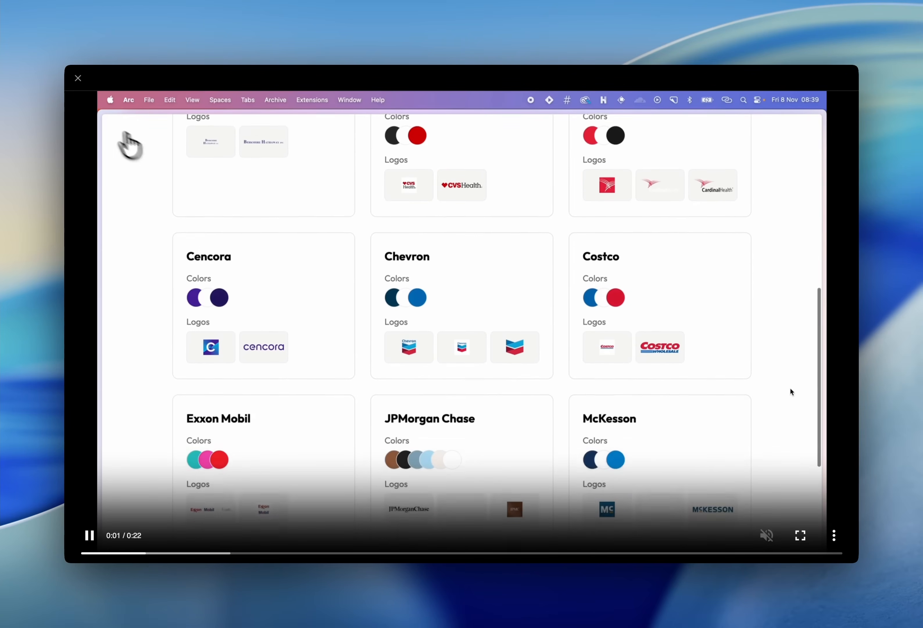
click(78, 79)
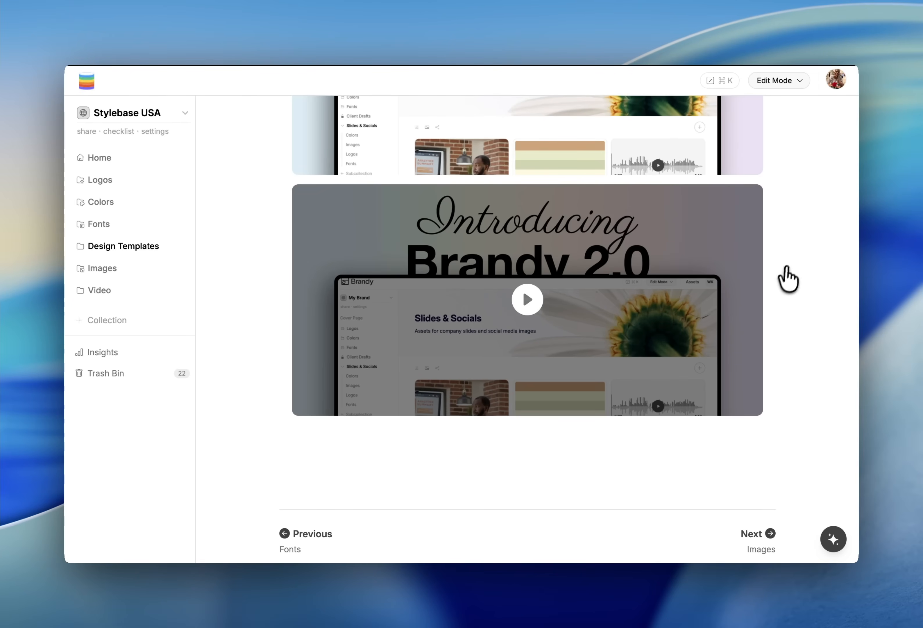
Remove the card's file, paste a YouTube link into its Link field, and save
click(750, 197)
click(707, 245)
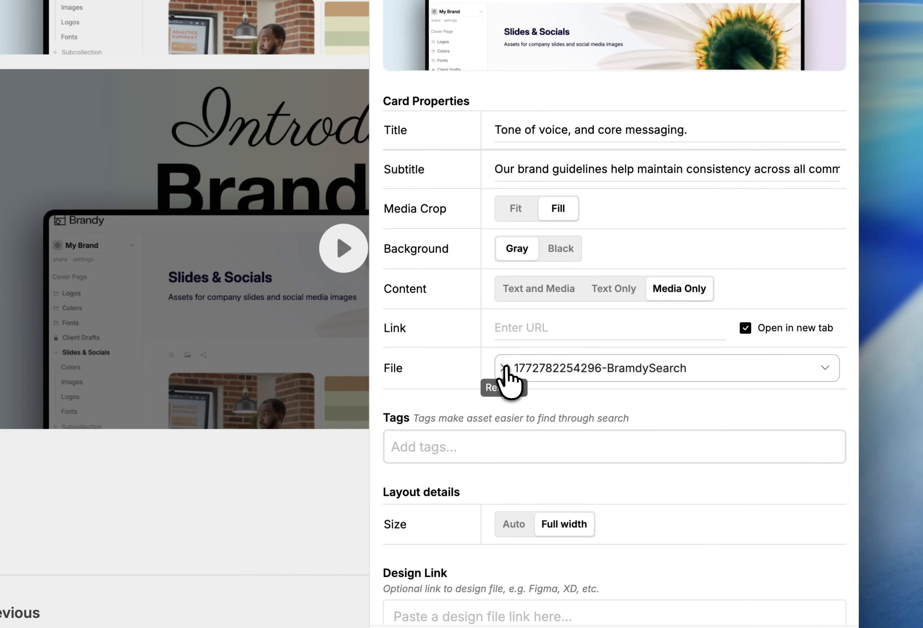
click(503, 367)
click(561, 327)
text(https://www.youtube.com/watch?v=sO4te2QNsHY)
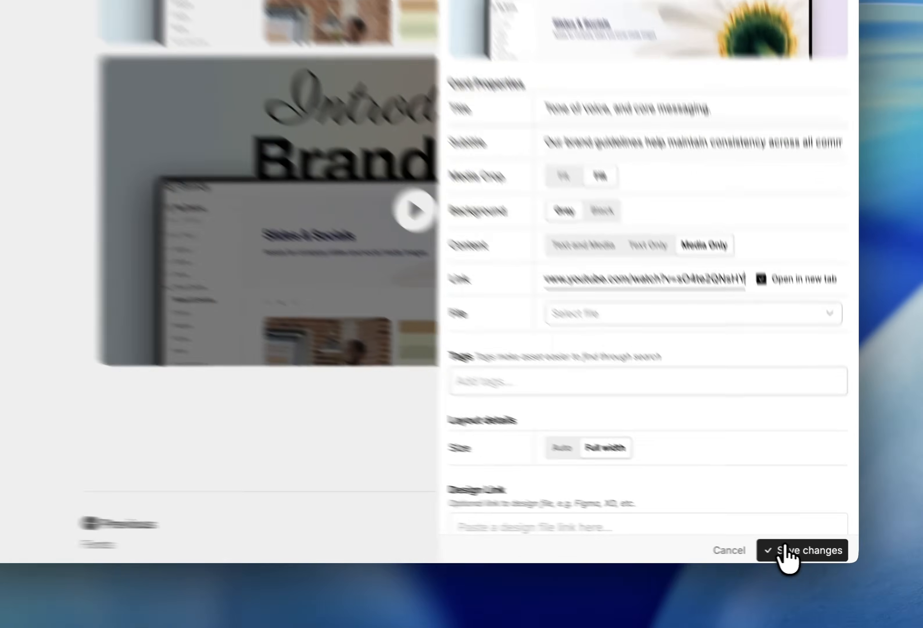
click(793, 547)
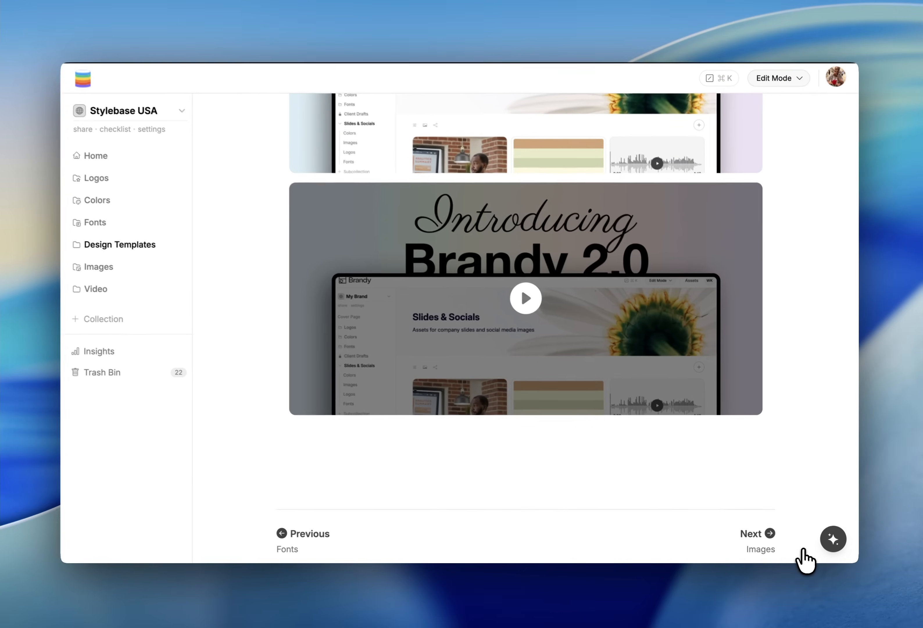
Play the card's linked YouTube video and close the player
click(528, 300)
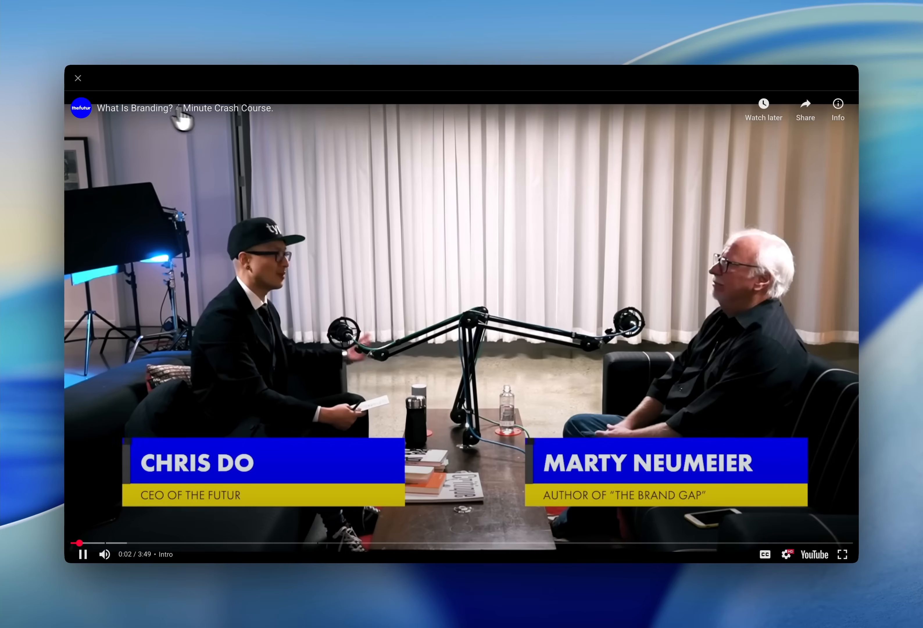
click(78, 79)
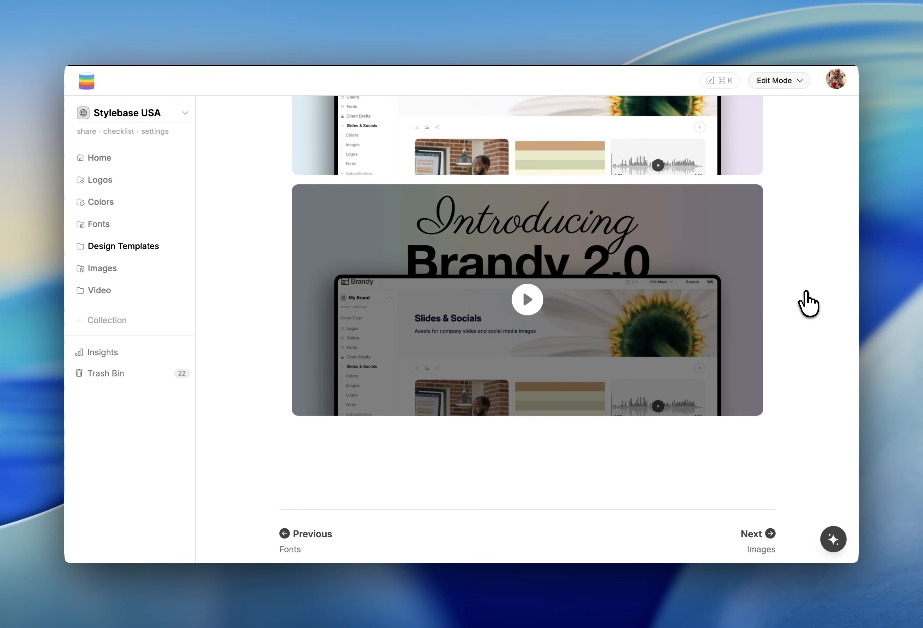
Move the extra duplicated card in Design Templates to the trash
scroll(808, 304, up, 3)
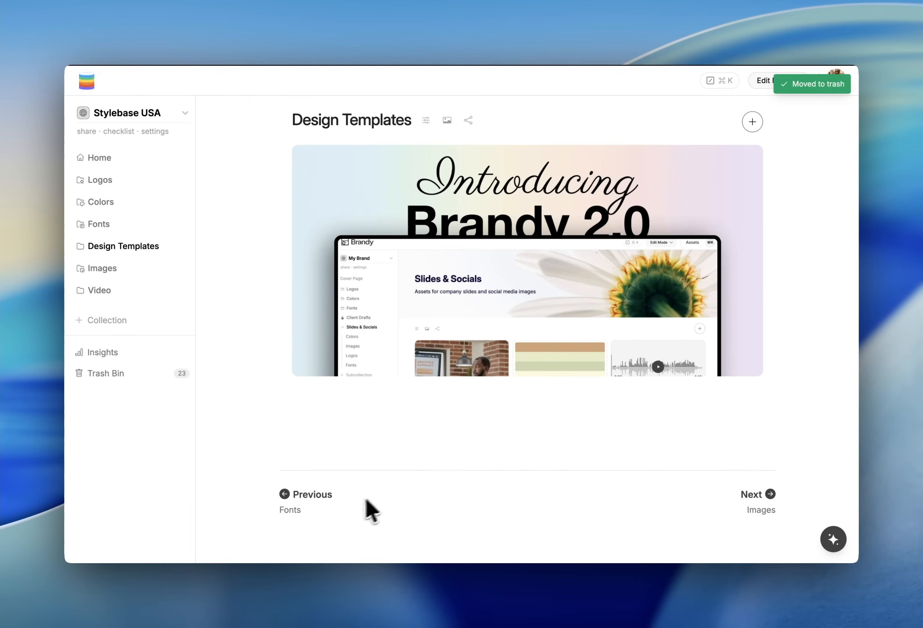
click(749, 158)
click(695, 206)
click(578, 300)
click(798, 568)
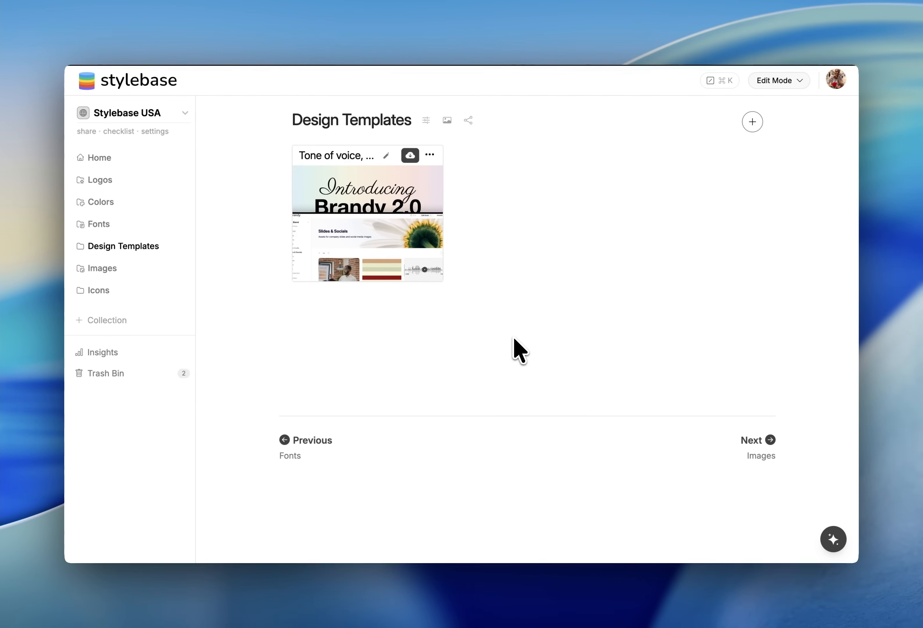
Add a video asset to Design Templates by pasting the YouTube video URL
click(753, 124)
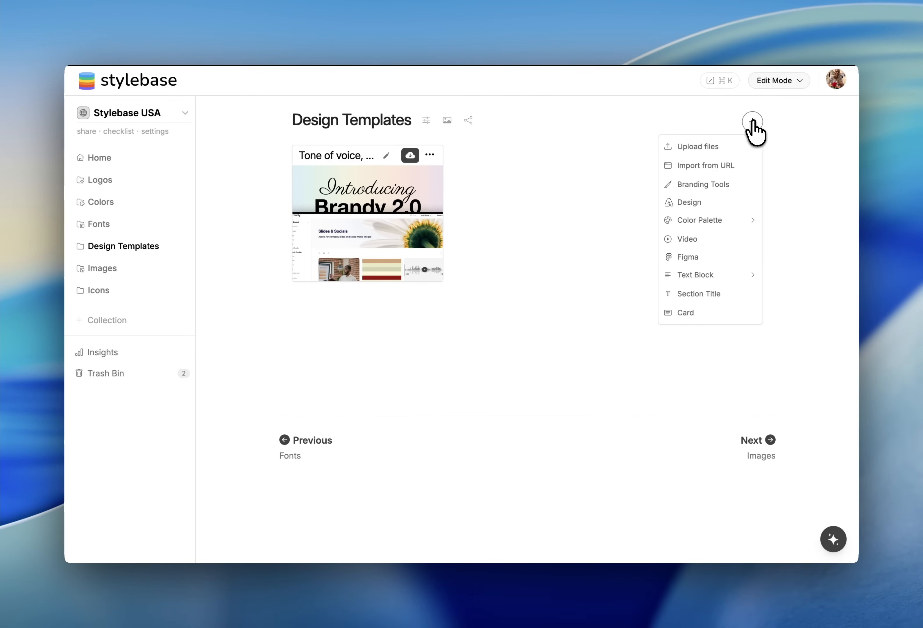
click(690, 238)
text(https://www.youtube.com/watch?v=sO4te2QNsHY)
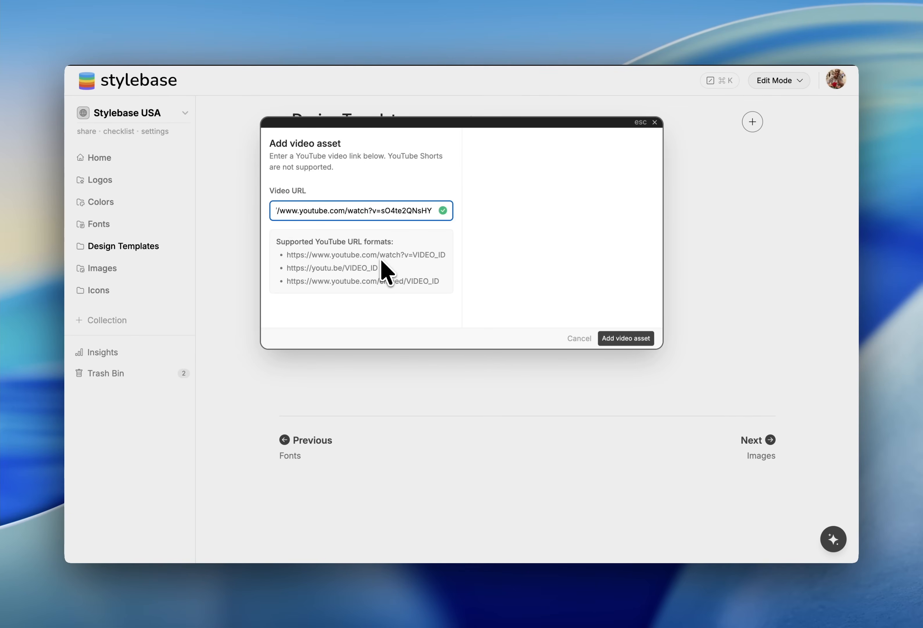
click(617, 338)
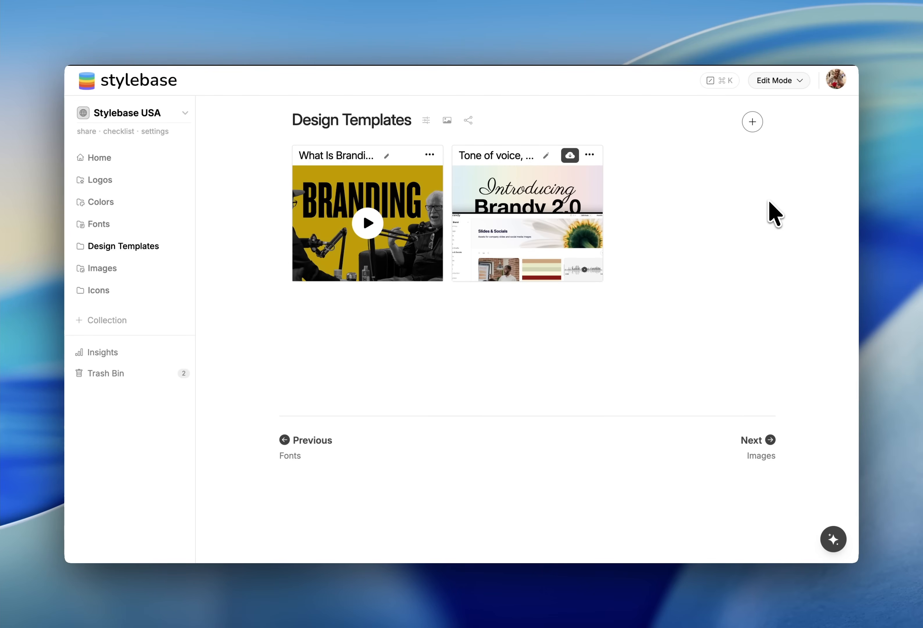
Add a Figma asset to Design Templates by pasting the Brandy YouTube Figma design URL
click(753, 121)
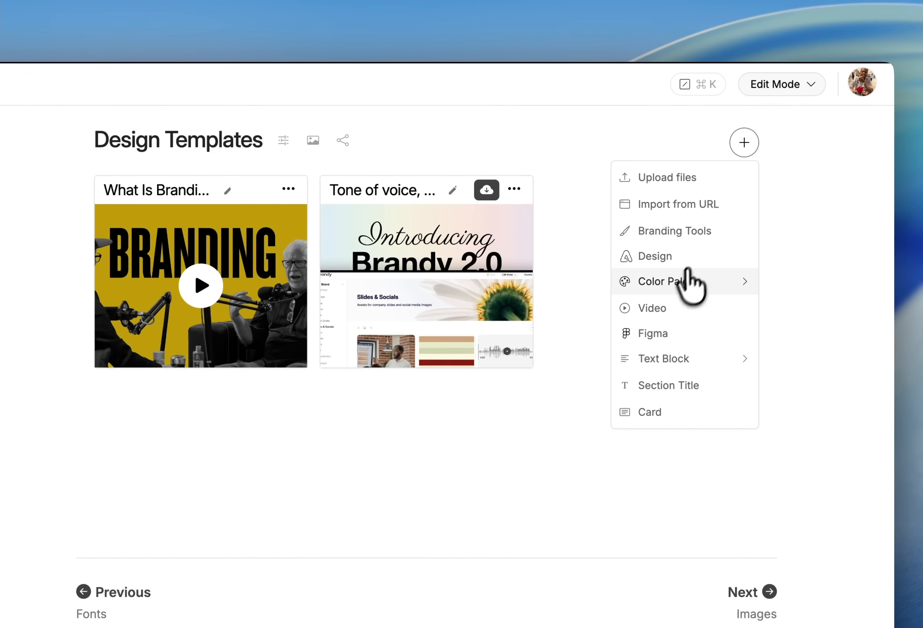
click(663, 335)
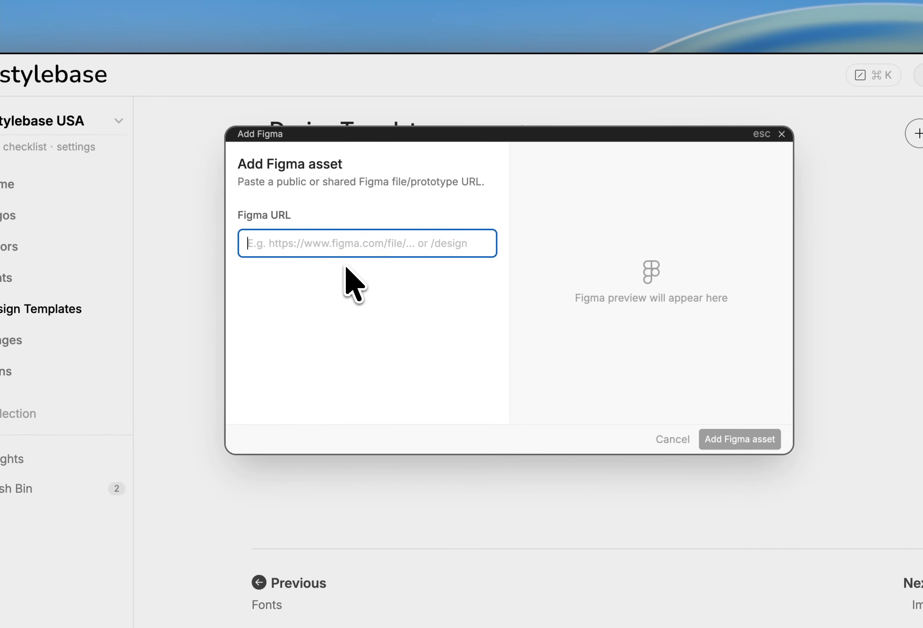
key(super+shift+v)
key(Down)
key(Return)
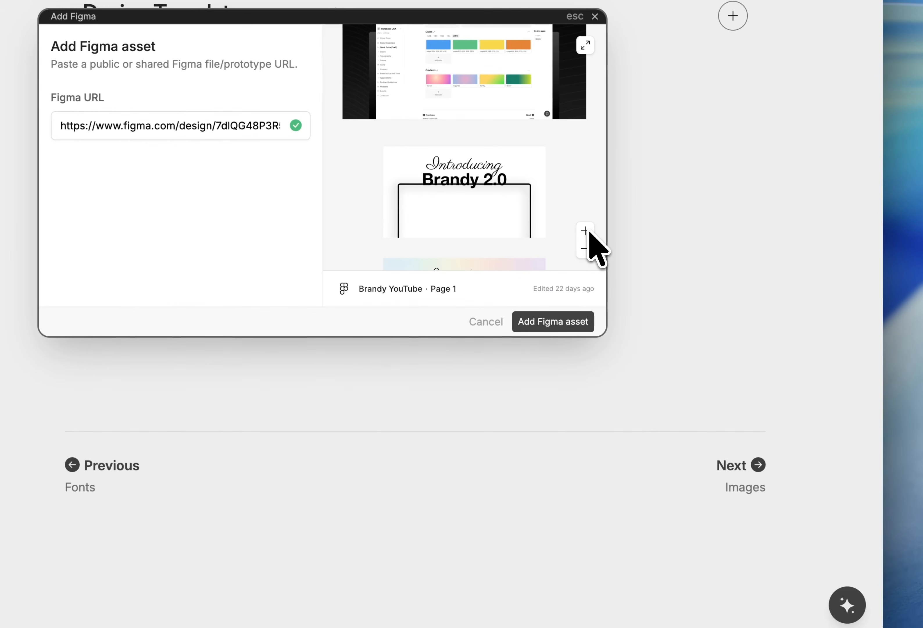
click(540, 328)
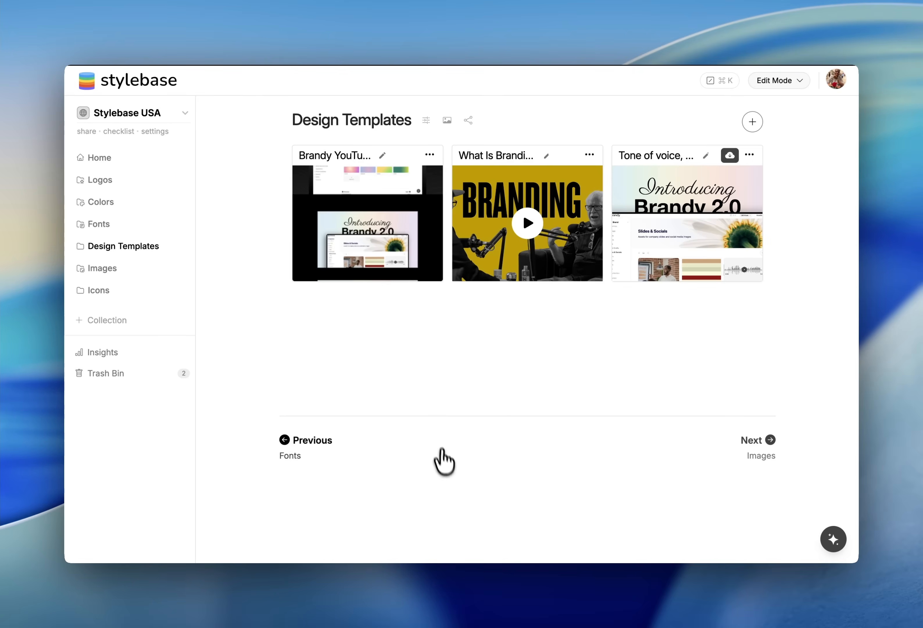
Open the Figma asset's preview and close it
click(374, 216)
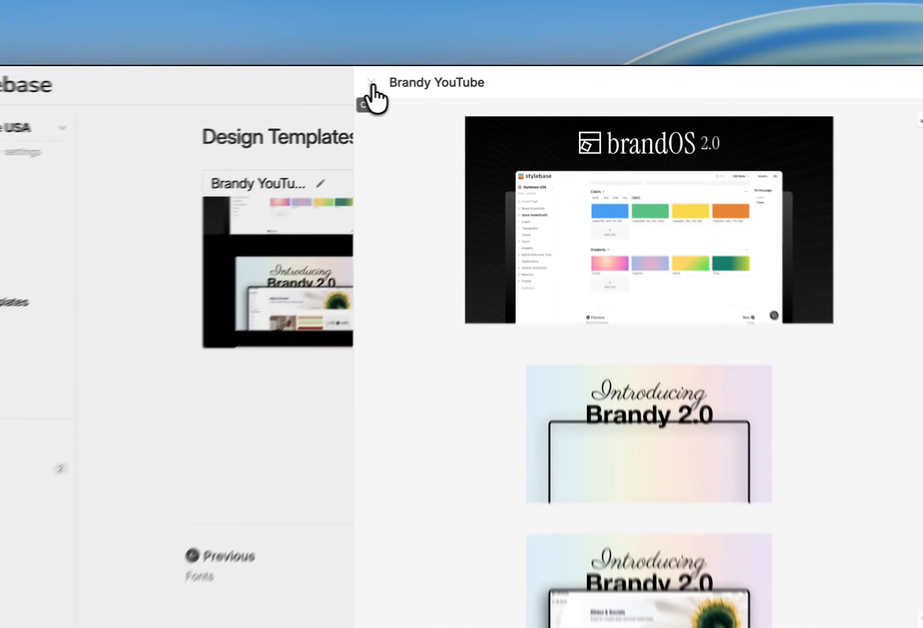
click(421, 78)
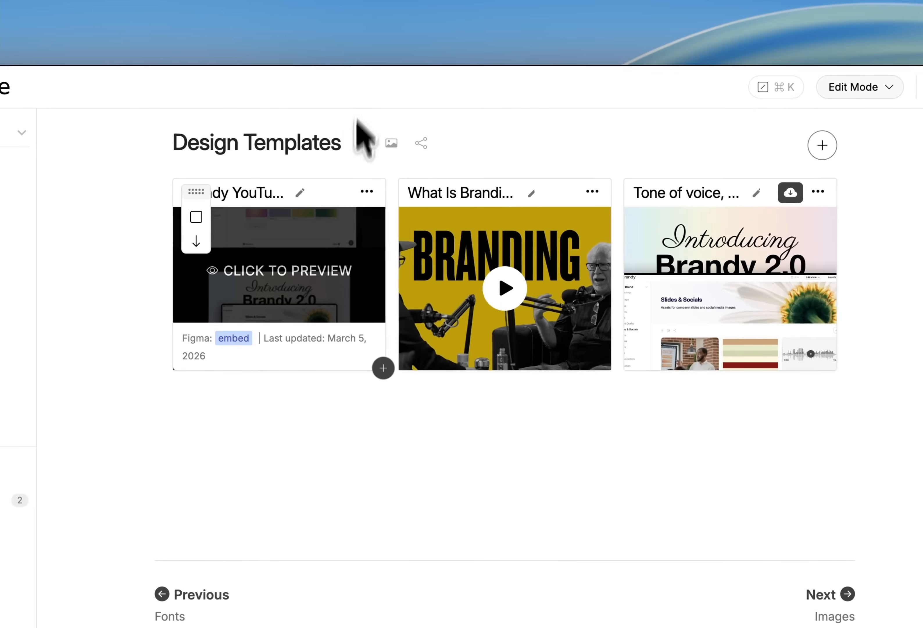
Upload Youtube Poster.png as the Figma asset's preview image
click(301, 195)
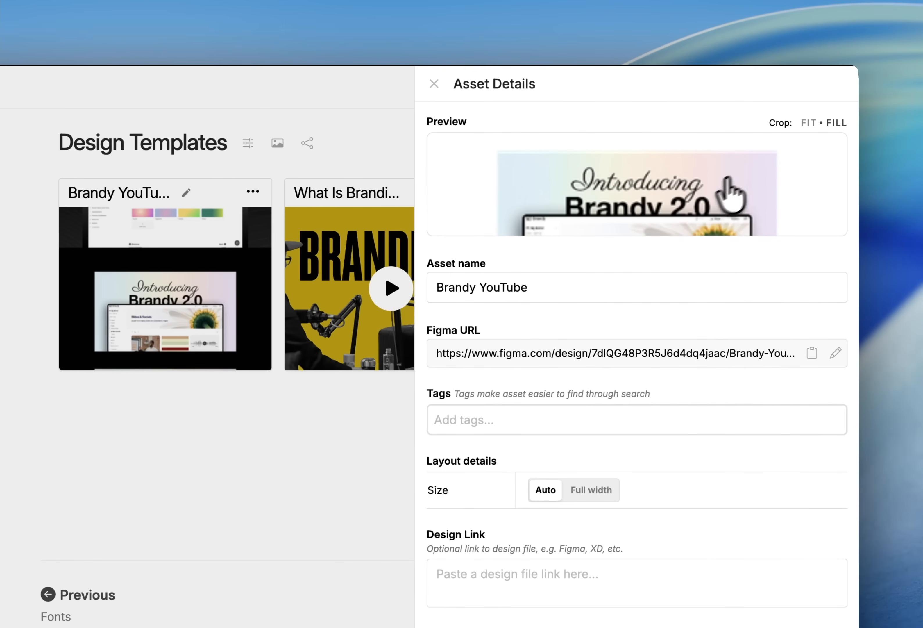
click(724, 180)
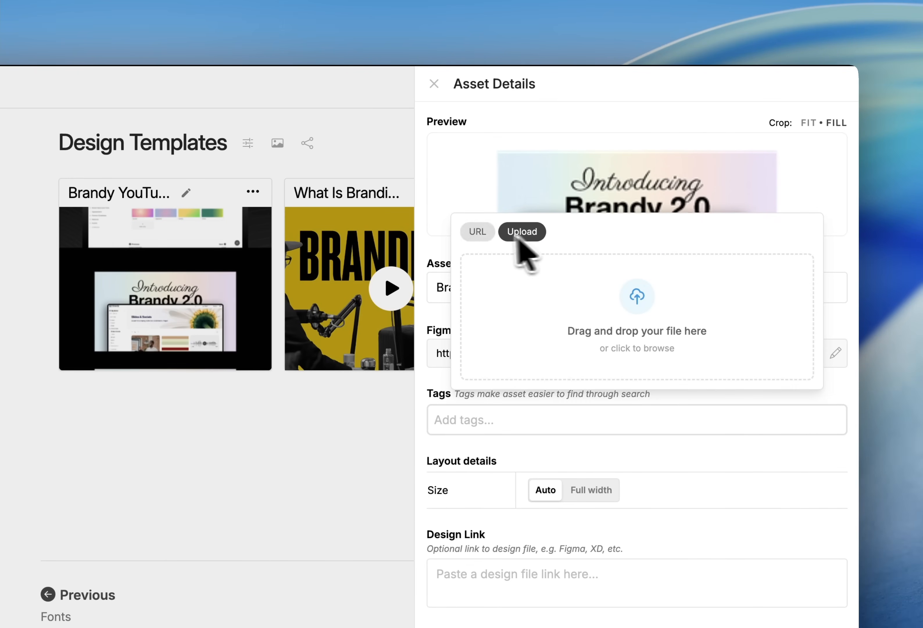
click(638, 302)
click(209, 335)
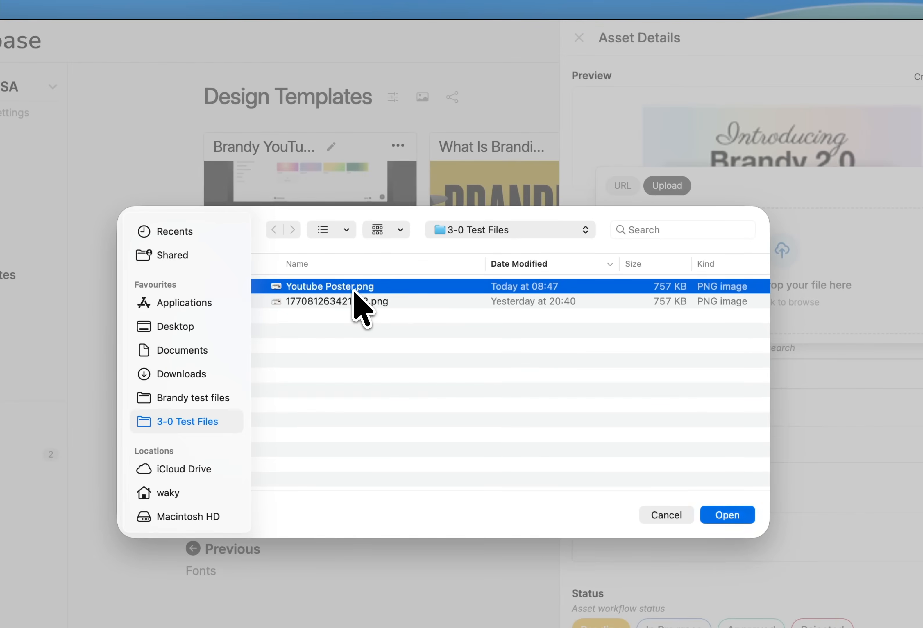
double_click(354, 291)
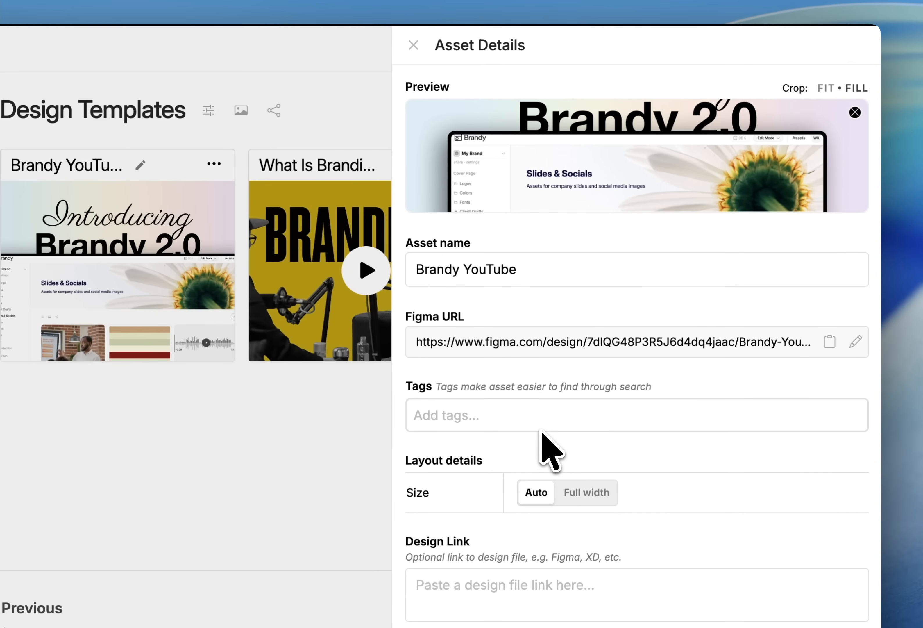
click(219, 534)
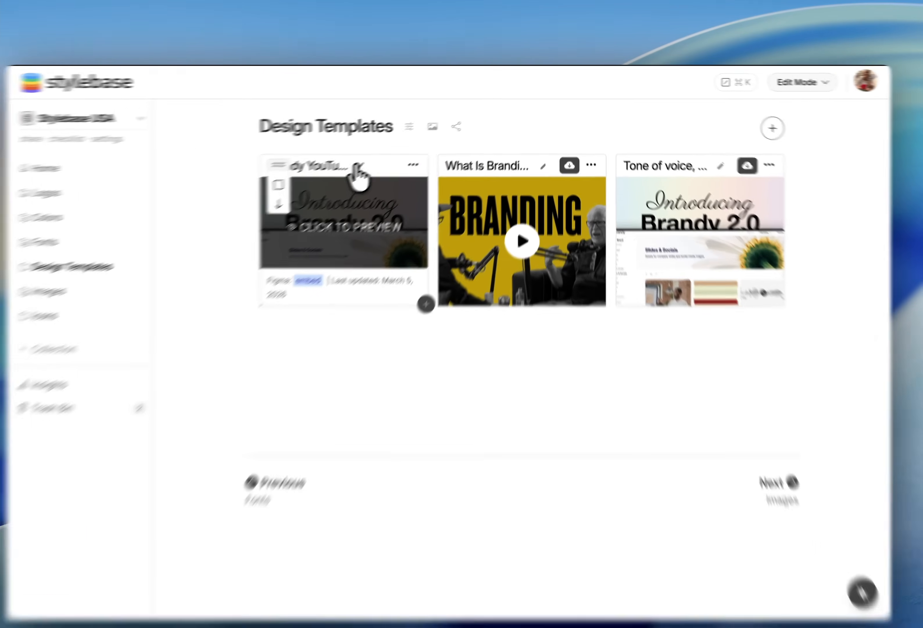
Rename the Figma asset to 2.0 YouTube Poster
click(382, 156)
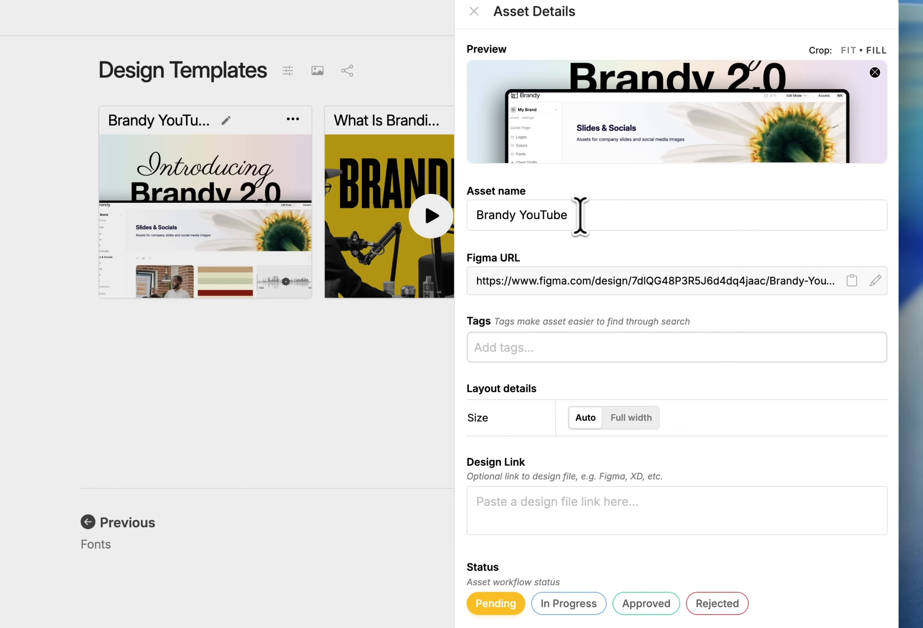
drag(521, 215, 395, 205)
key(BackSpace)
click(543, 215)
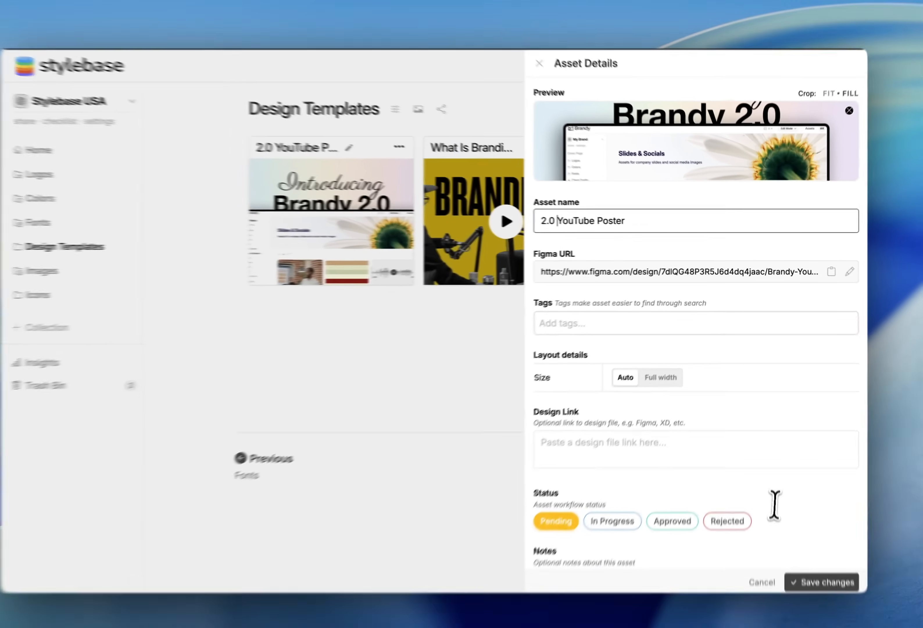
click(815, 582)
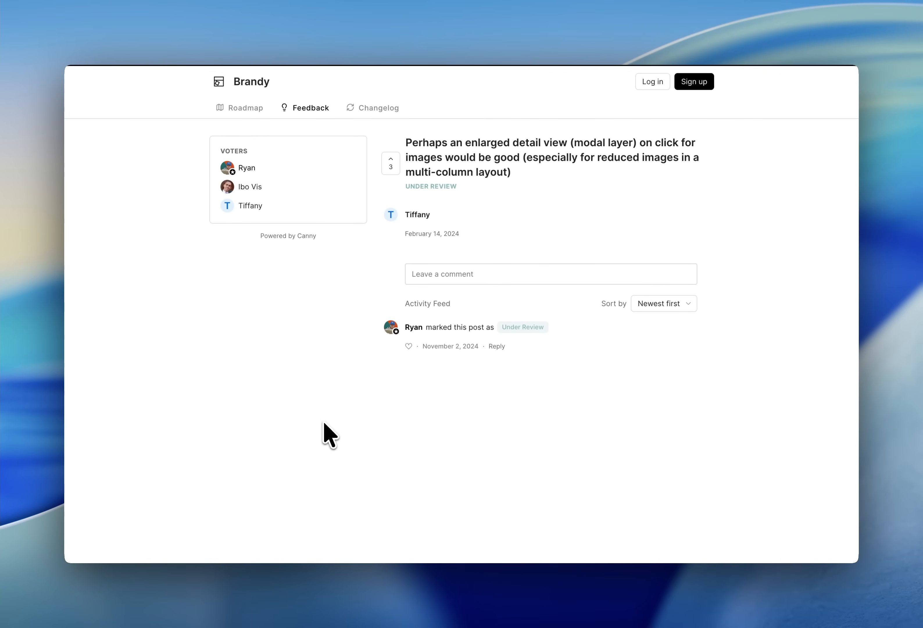
Switch back to the Stylebase tab and play the What Is Branding video asset, then close it
key(ctrl+Tab)
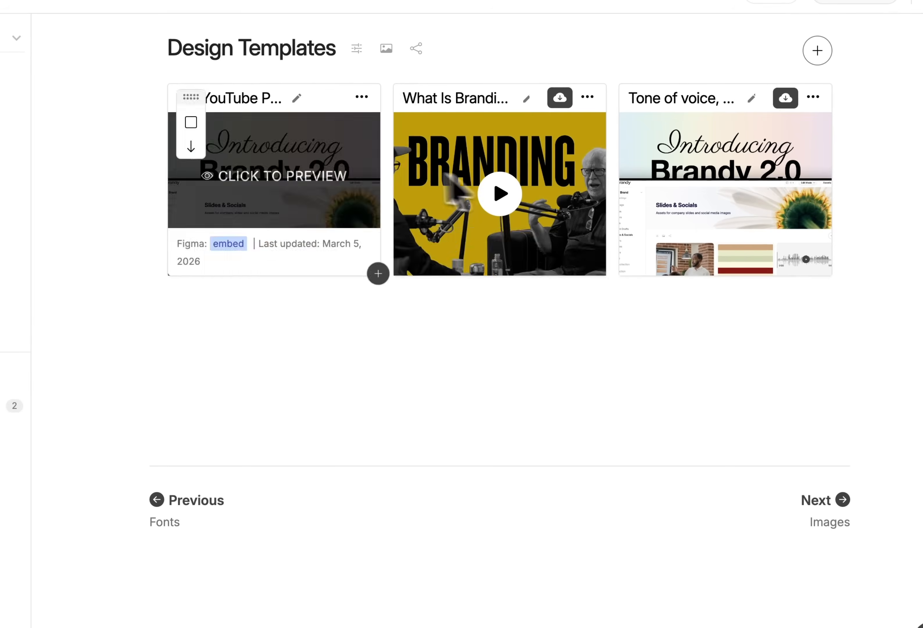
mouse_move(555, 220)
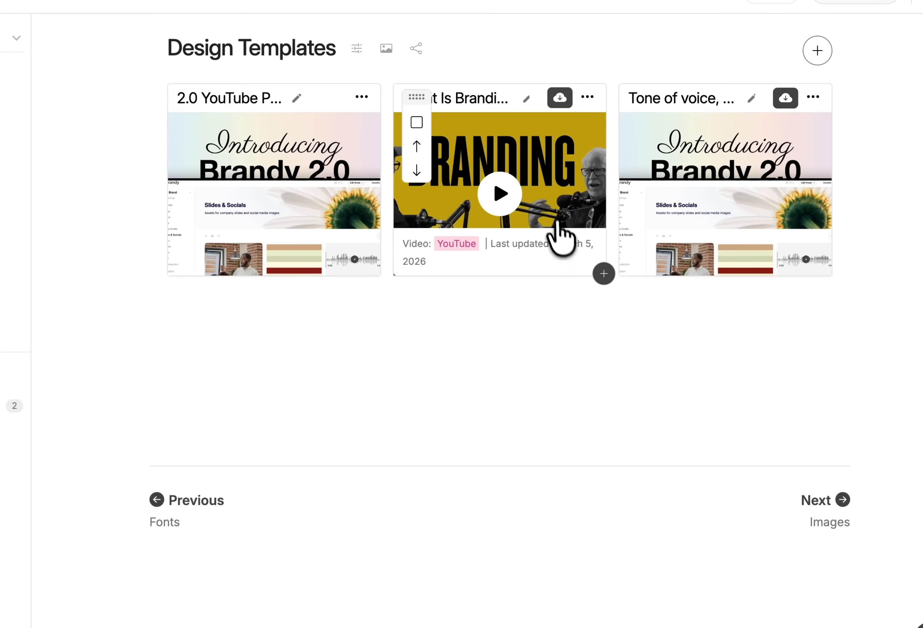
click(549, 166)
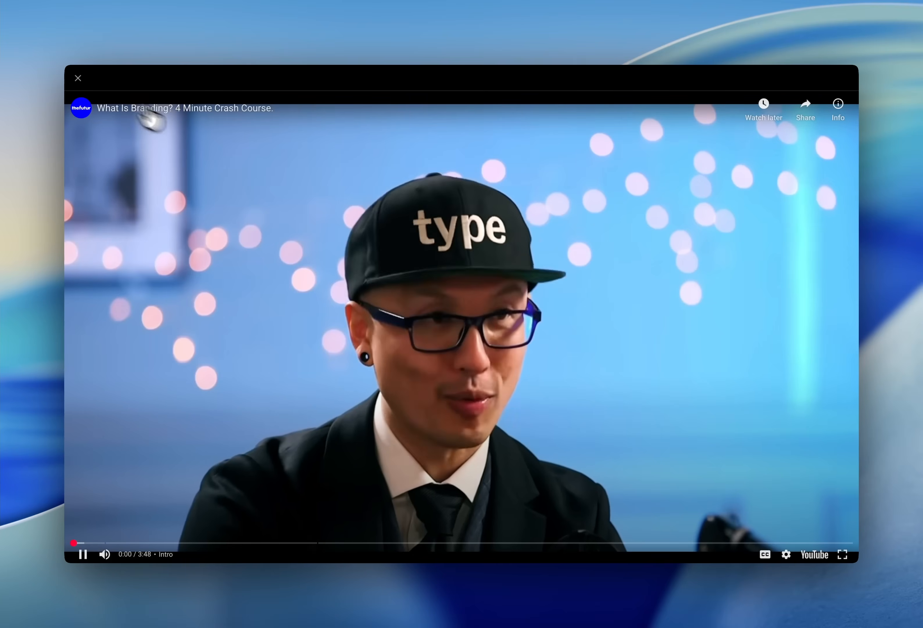
click(78, 78)
Open the Images collection
click(100, 268)
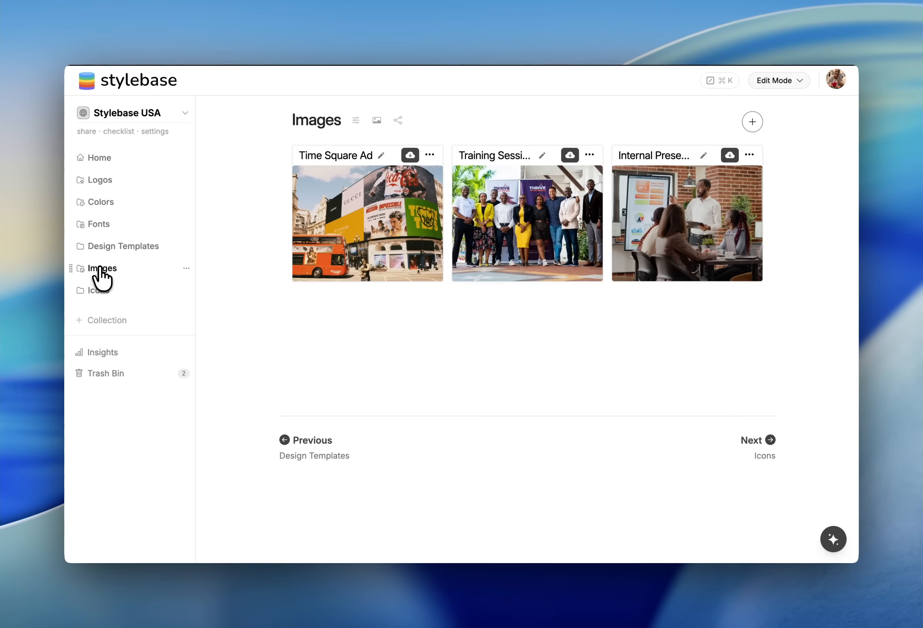
Preview the Time Square Ad image full size, close it, and return to the Images collection via Logos
click(374, 225)
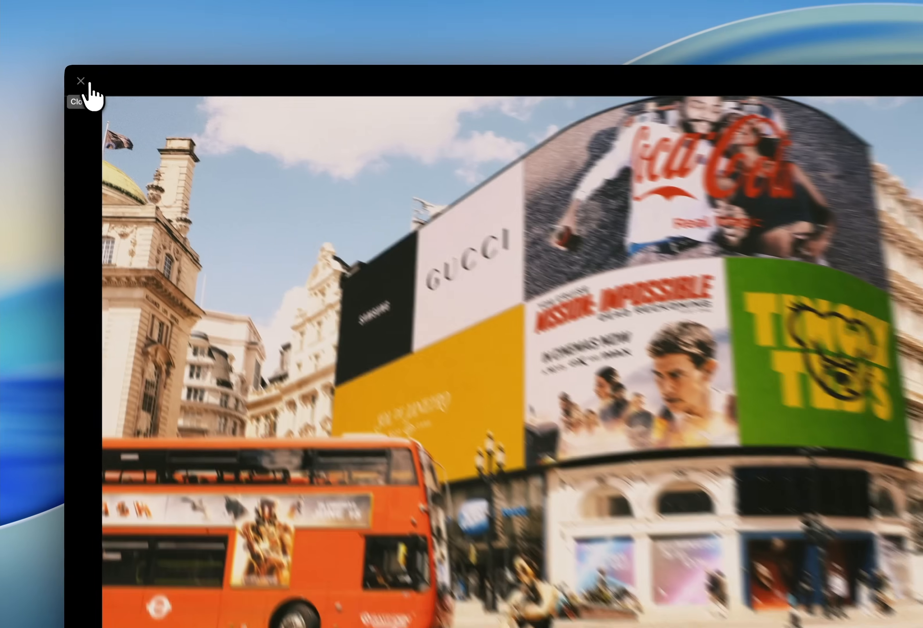
click(83, 83)
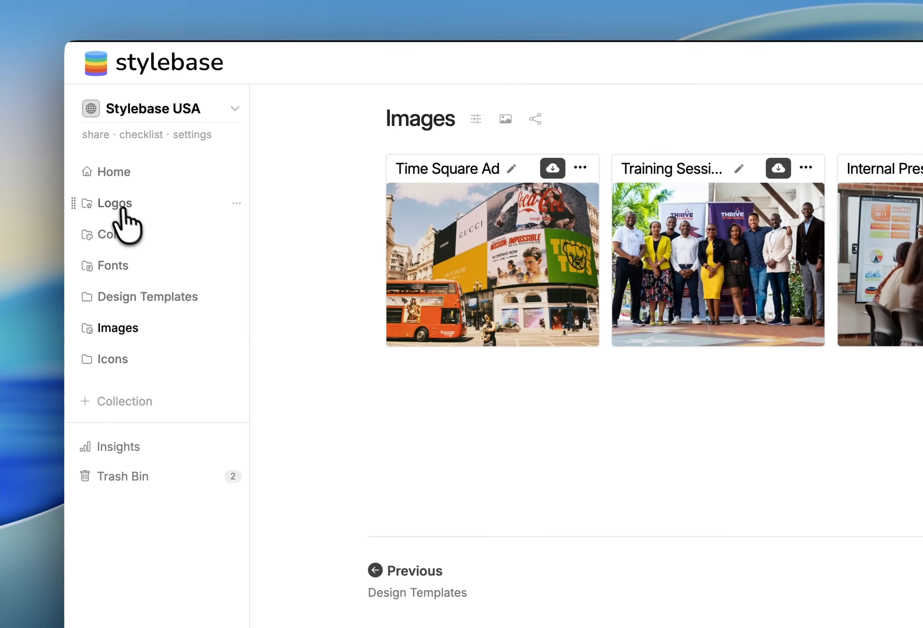
click(100, 181)
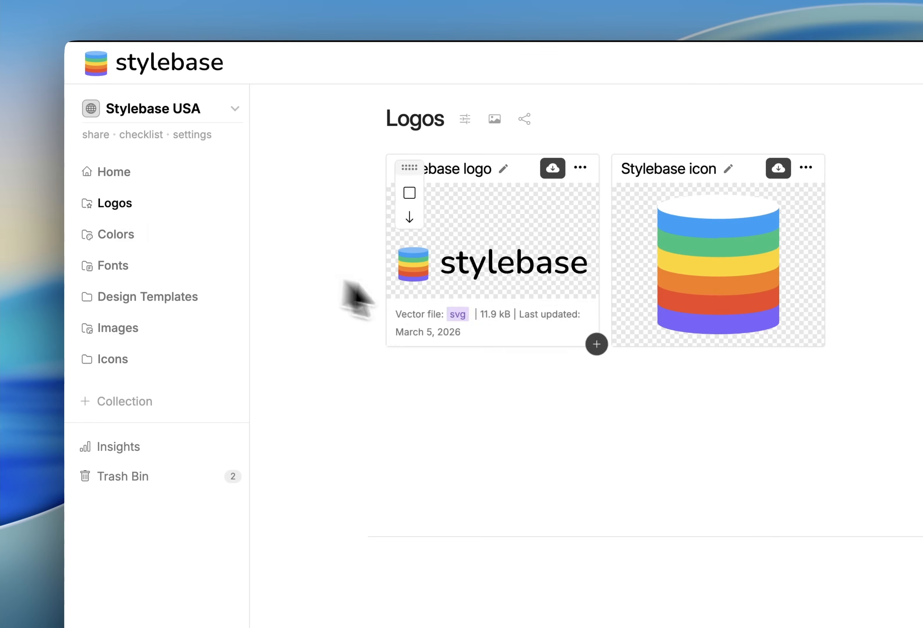
click(125, 328)
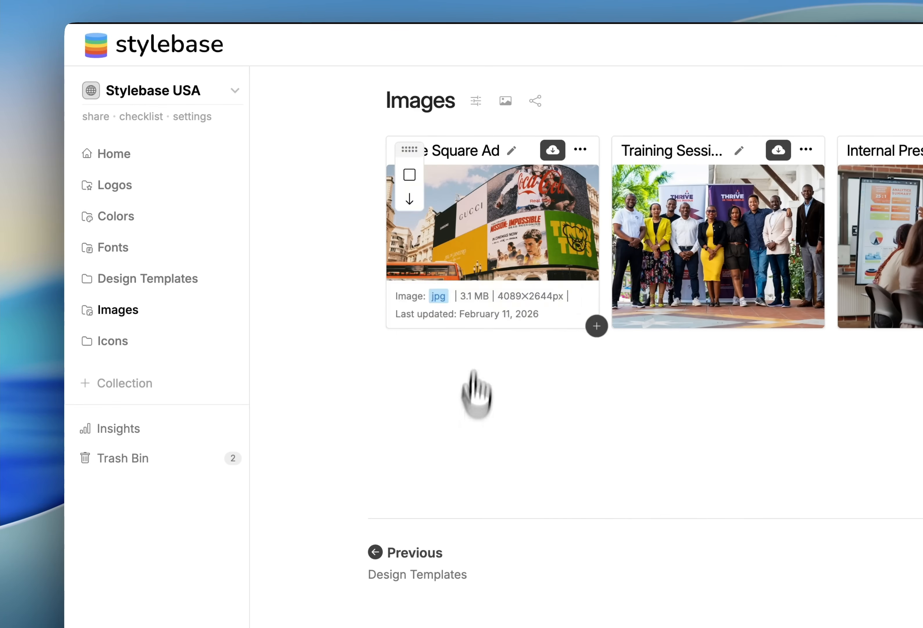
Switch the Images collection's asset layout to Bento and save the changes
click(476, 102)
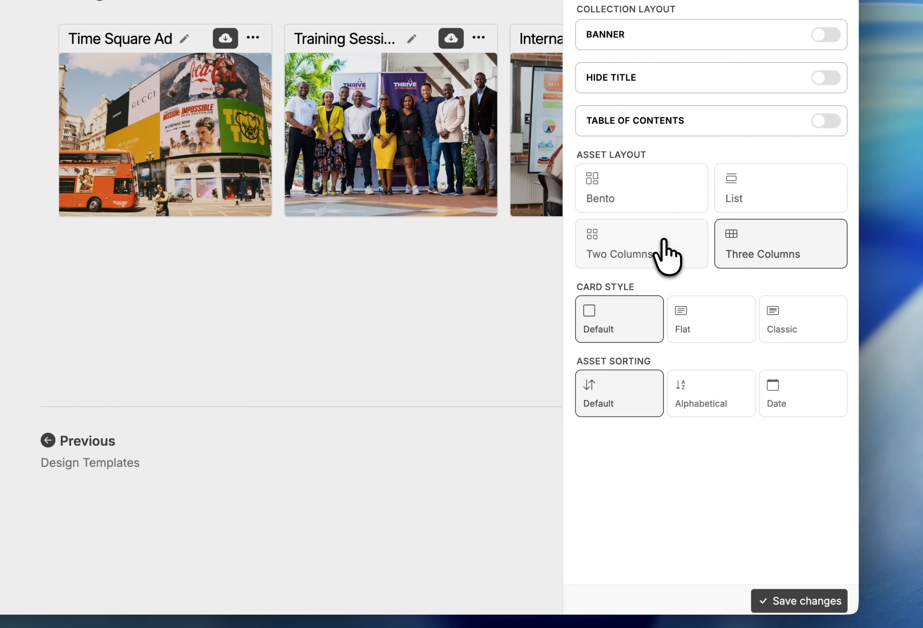
click(666, 176)
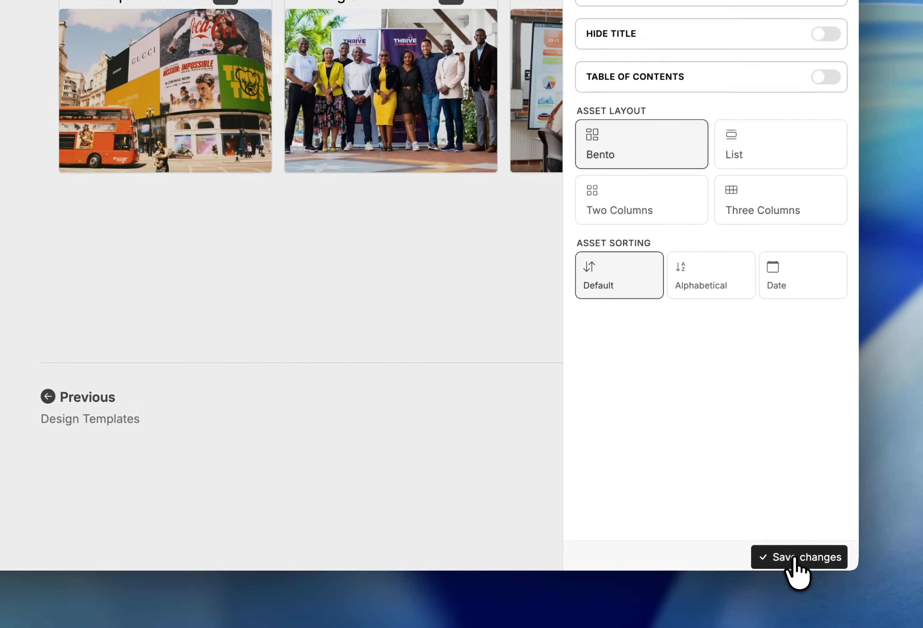
click(799, 600)
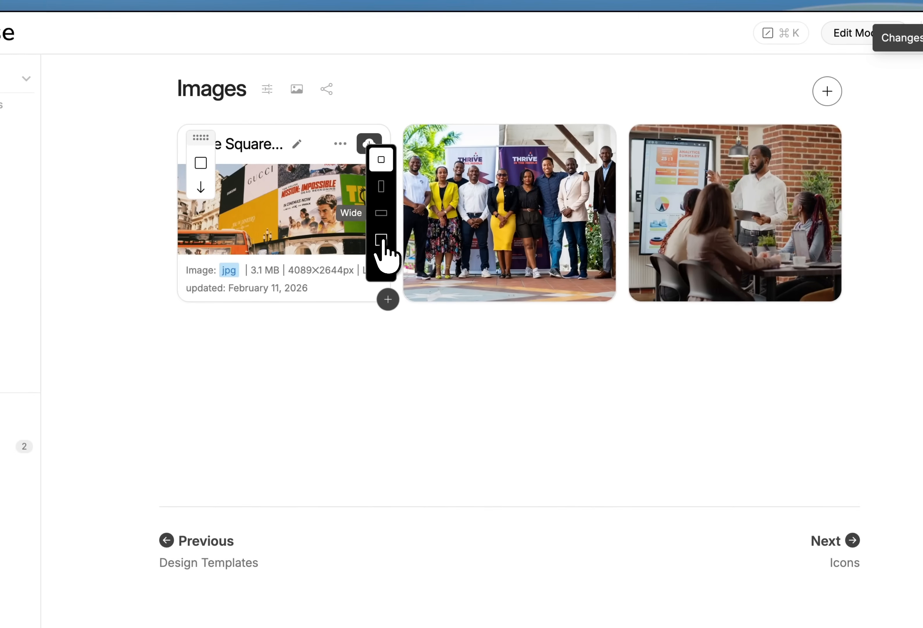
Enlarge the Time Square Ad card in the Bento layout, then set it back to regular size
click(379, 238)
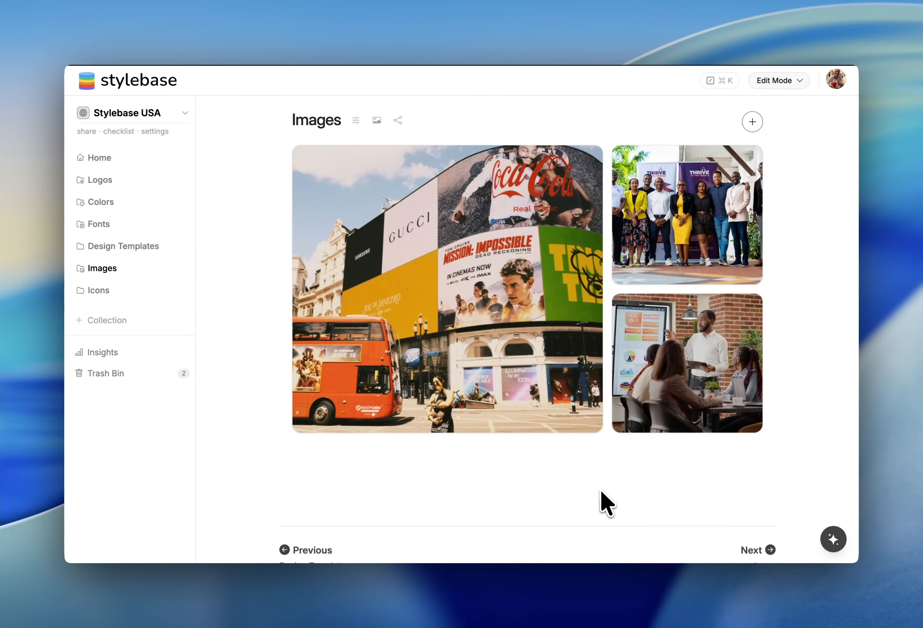
mouse_move(584, 325)
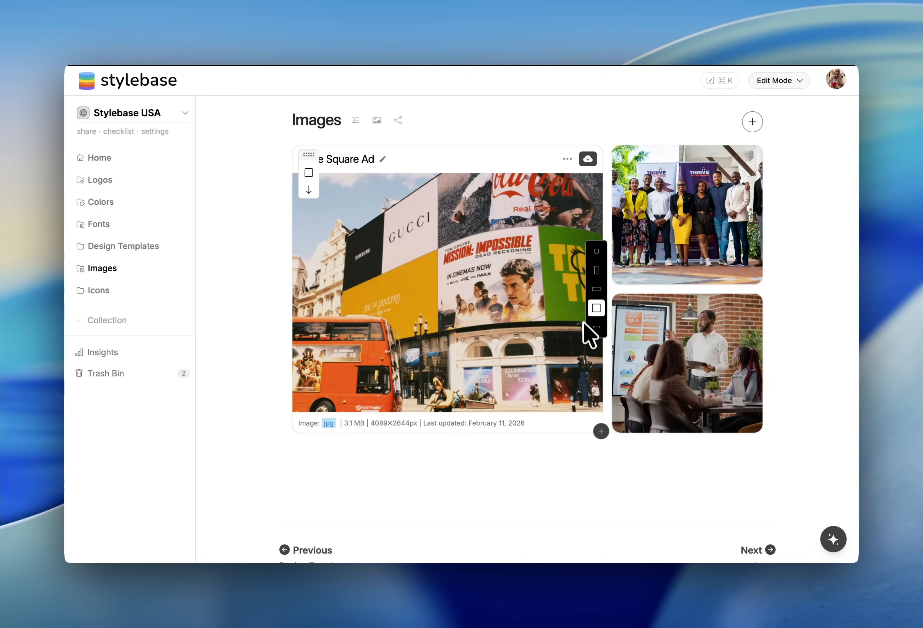
click(596, 255)
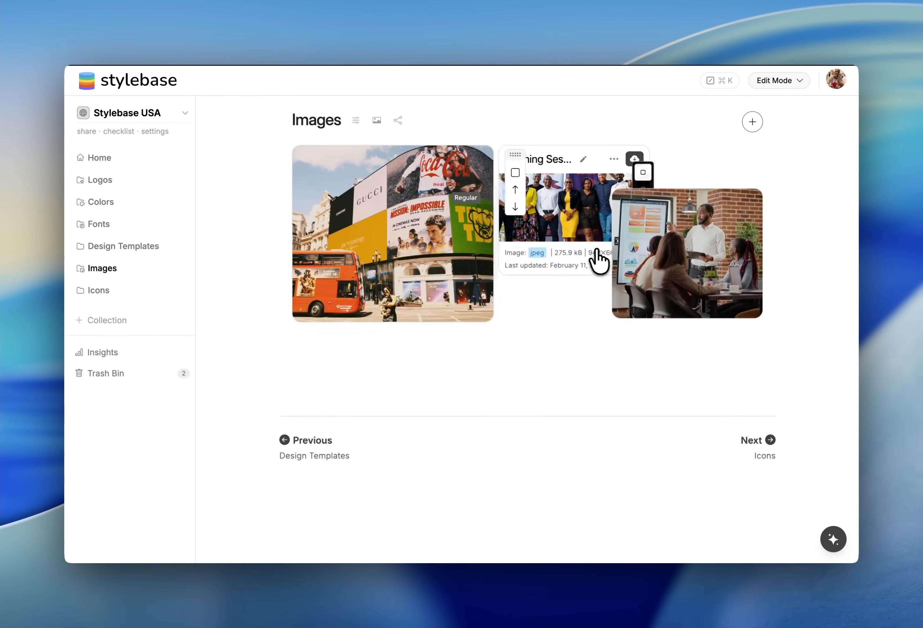
Change the Images collection's asset layout to Two Columns and save the changes
click(355, 120)
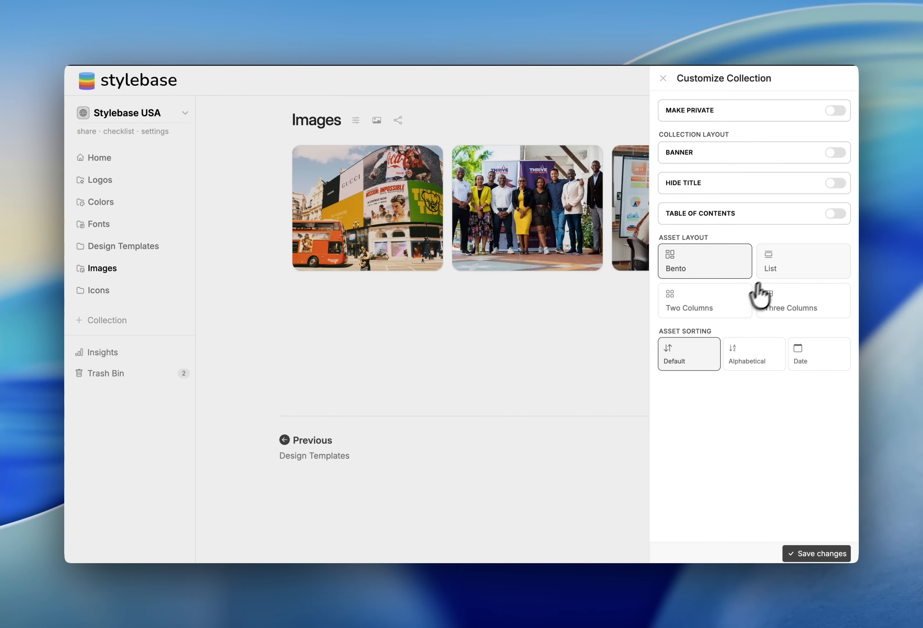
click(796, 311)
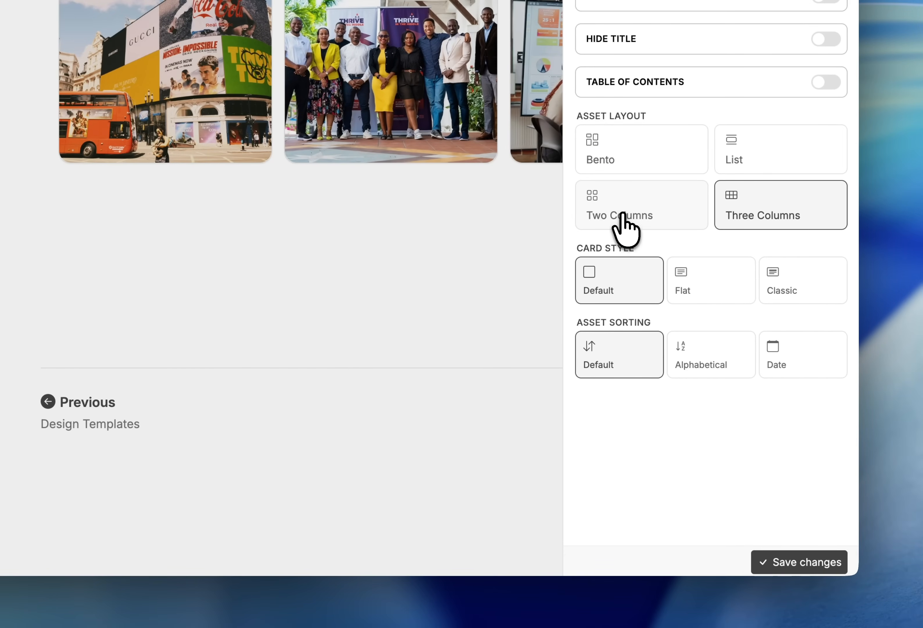
click(621, 215)
click(796, 560)
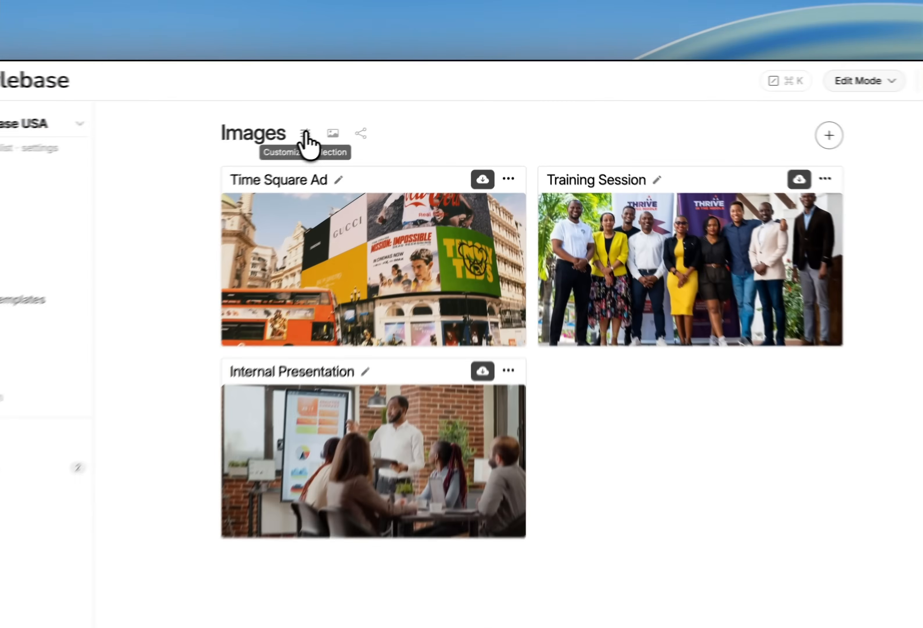
Set the Images collection to the Three Columns layout with the Flat card style and save
click(356, 120)
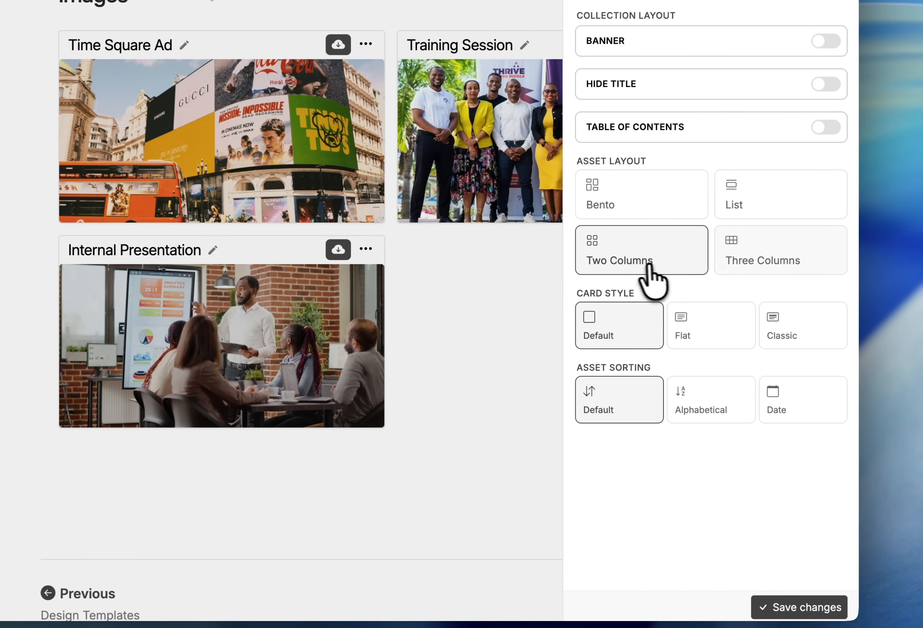
click(797, 259)
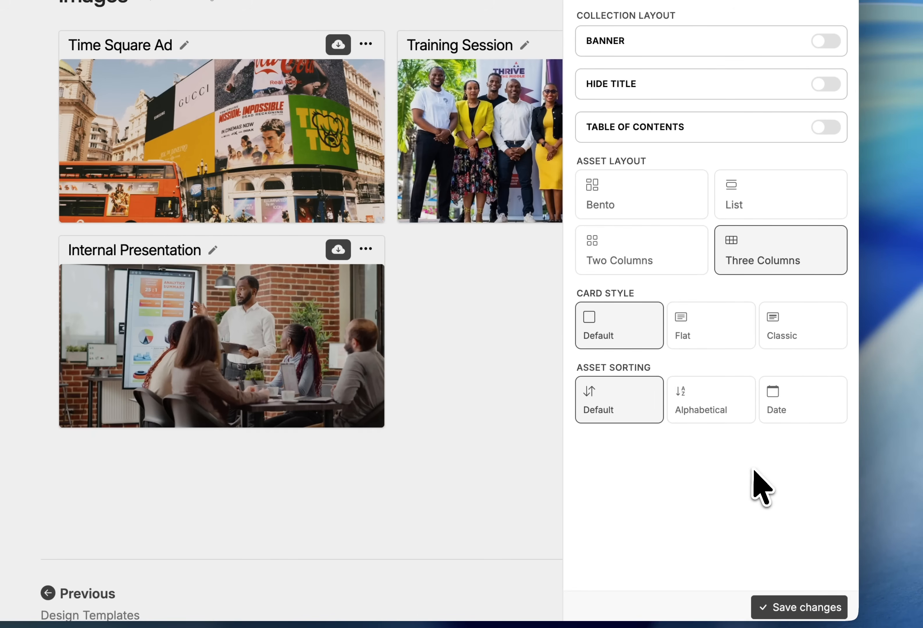
click(713, 330)
click(799, 607)
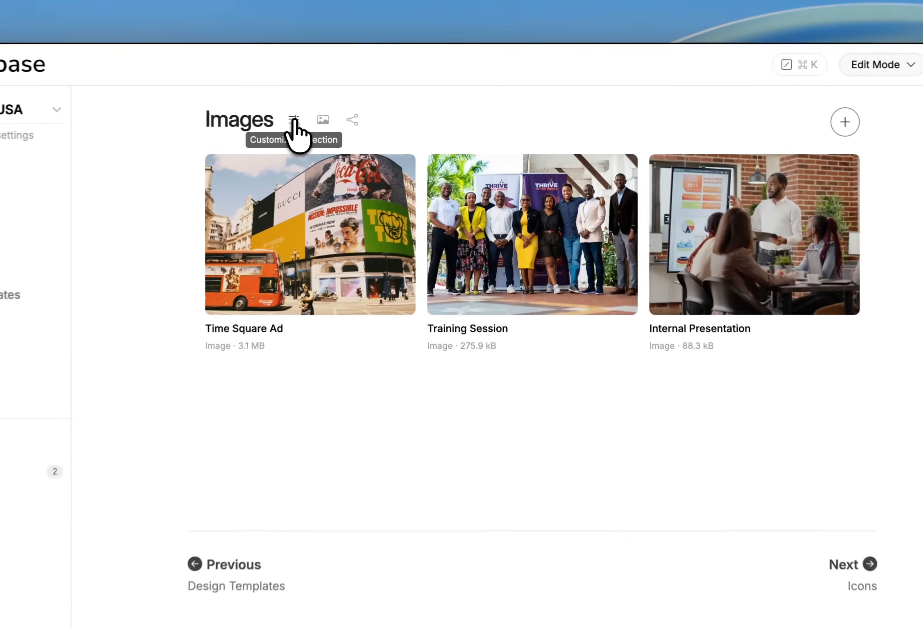
Change the Images collection's card style to Classic and save the changes
click(356, 120)
click(820, 318)
click(838, 600)
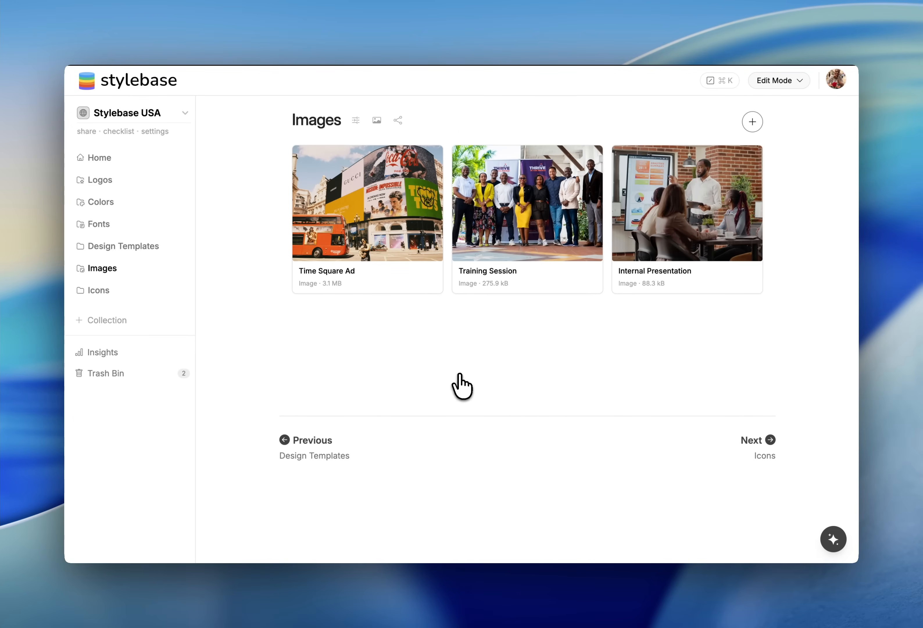
Set the Design Templates collection to a Two Columns layout with Flat card style and save
click(101, 181)
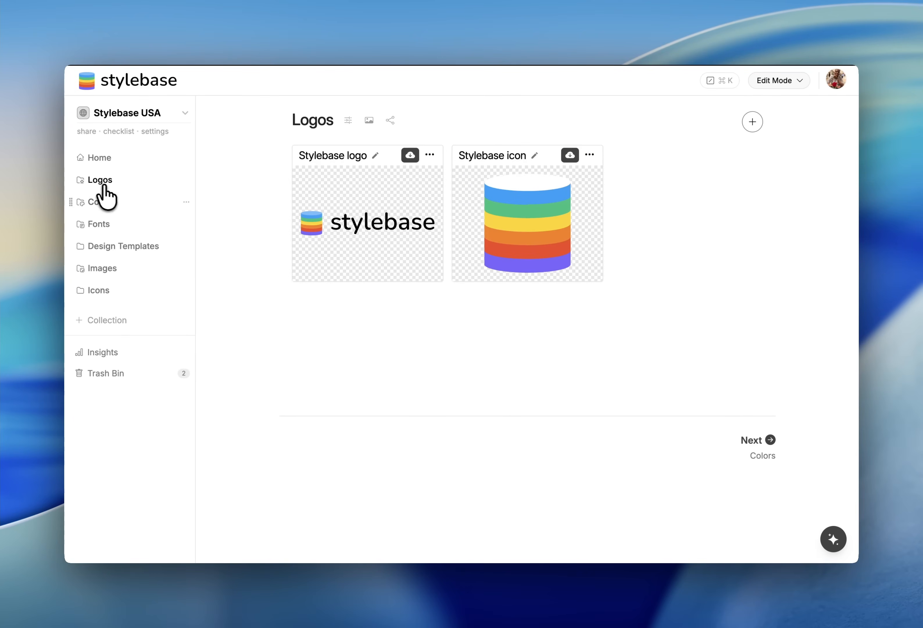
click(103, 268)
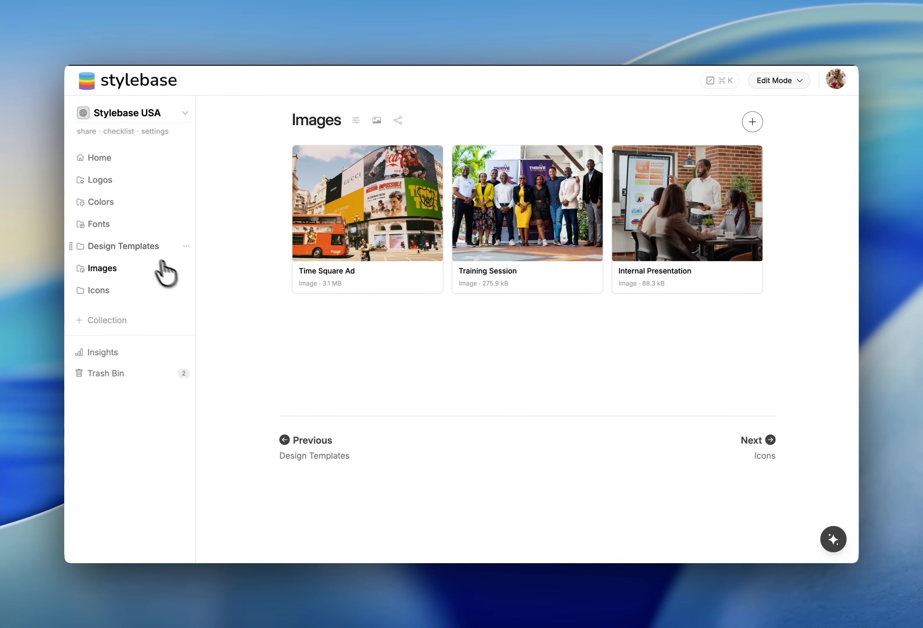
click(144, 248)
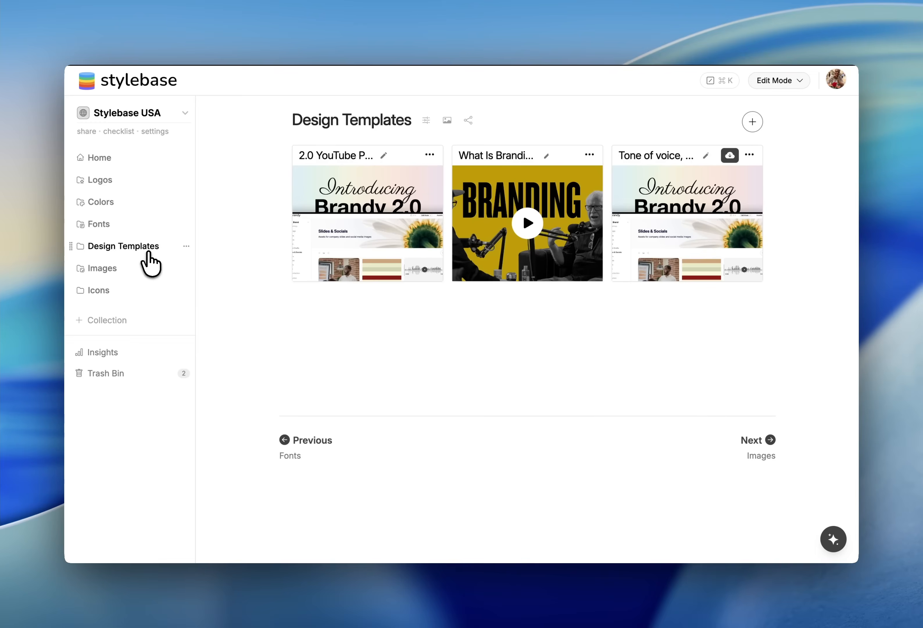
click(427, 120)
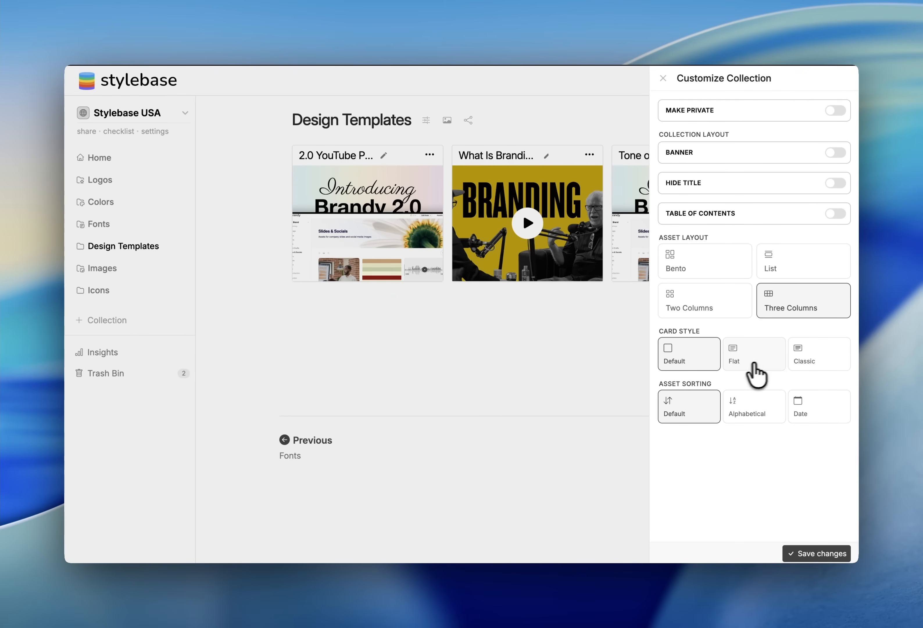
click(736, 309)
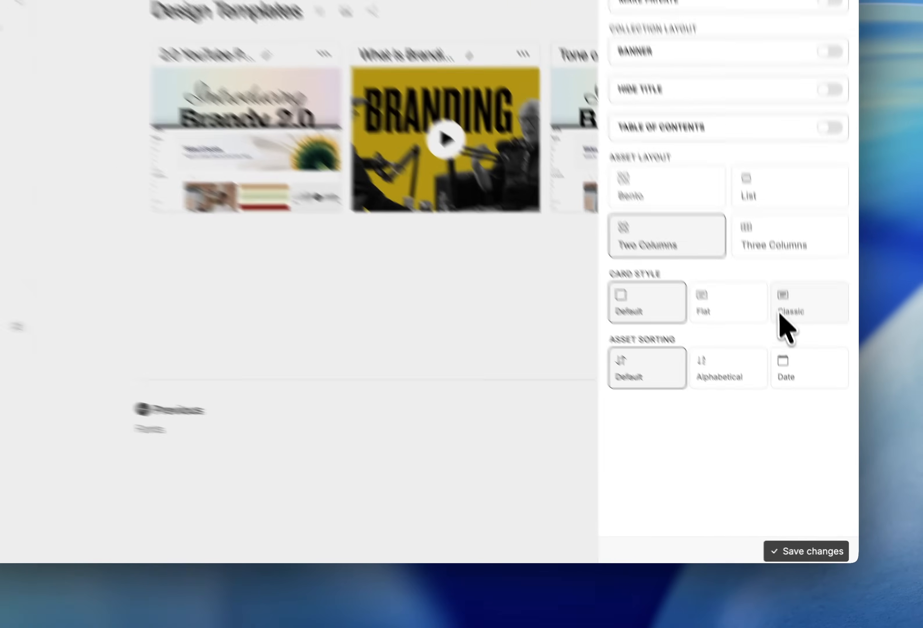
click(748, 355)
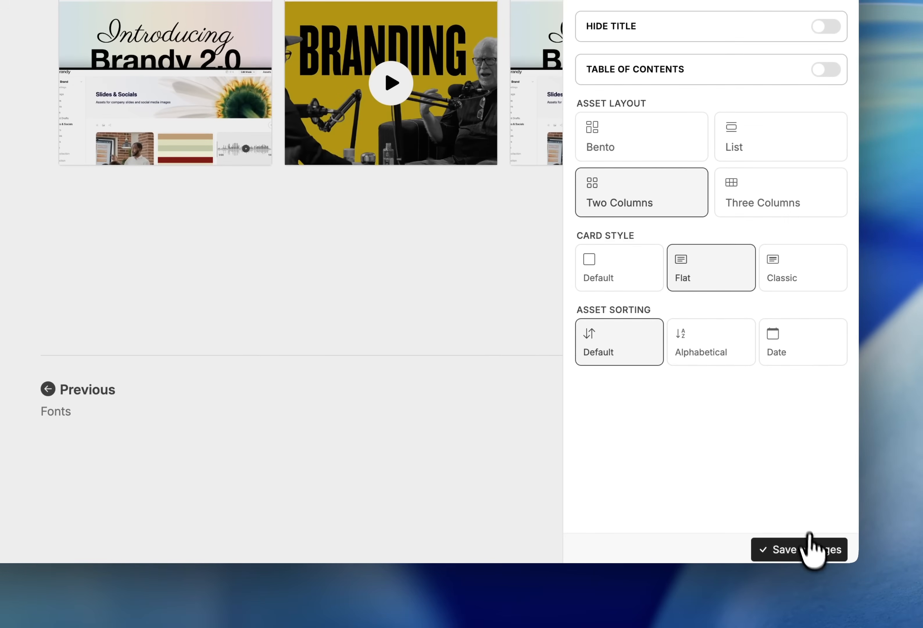
click(816, 553)
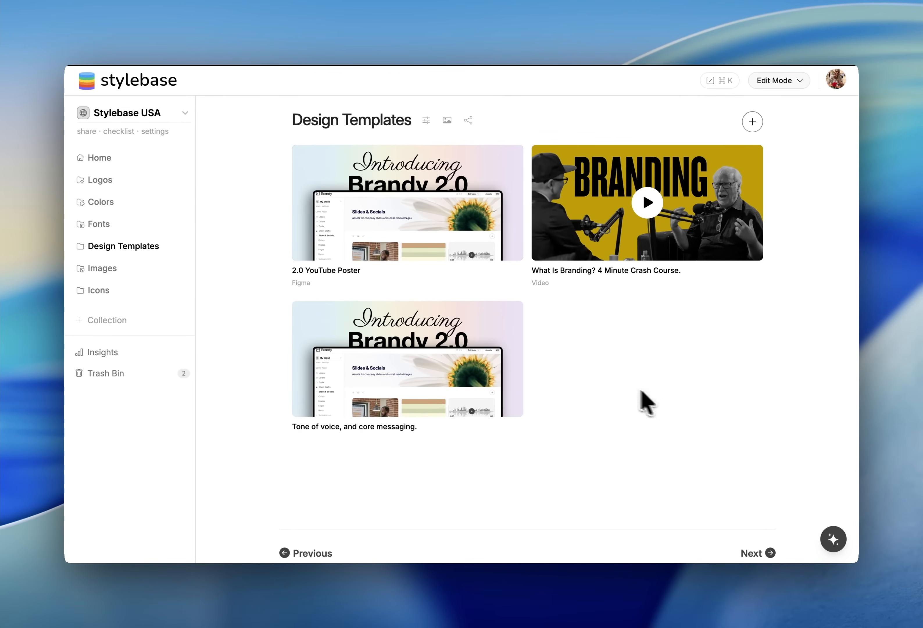
Add a new color palette asset to the empty Colors collection
click(105, 202)
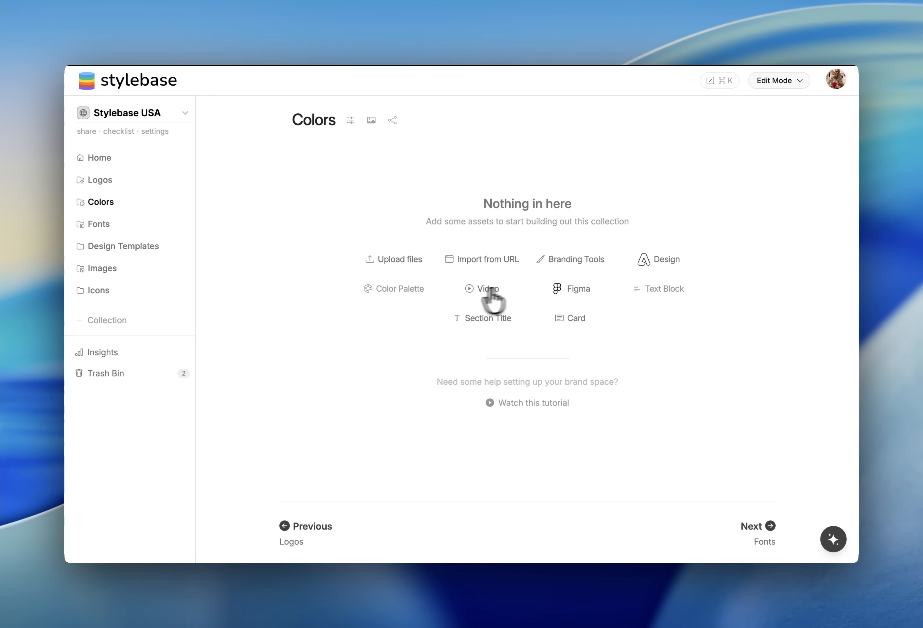
click(394, 289)
click(395, 311)
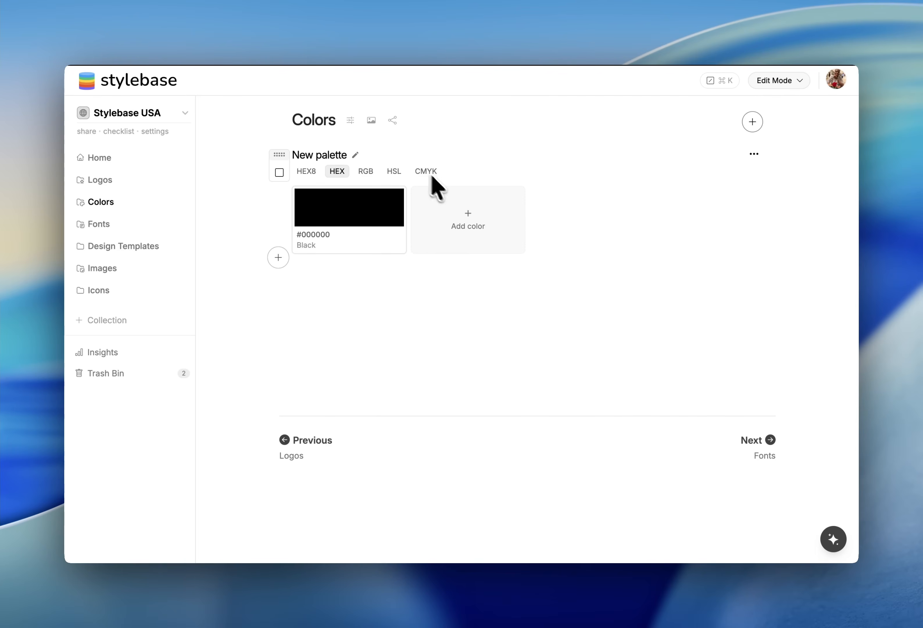
Open the palette's details and change its first color to #1ecc64 with the color picker
click(357, 154)
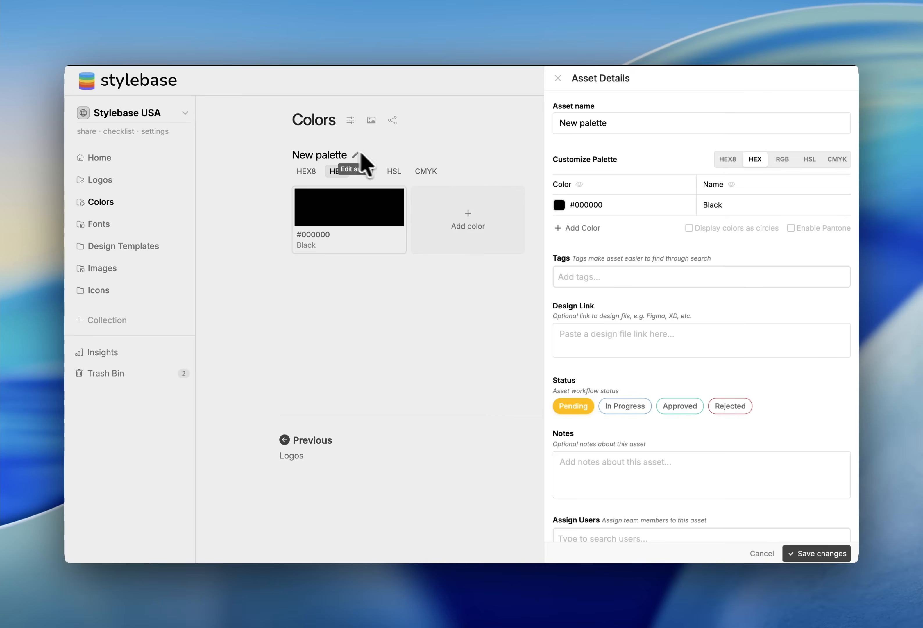
click(558, 204)
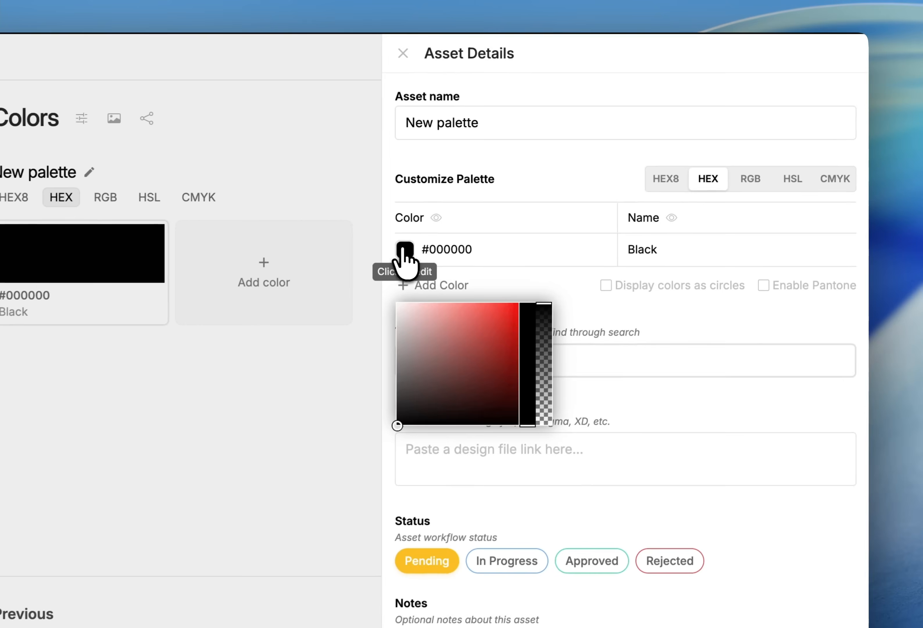
click(499, 328)
click(526, 410)
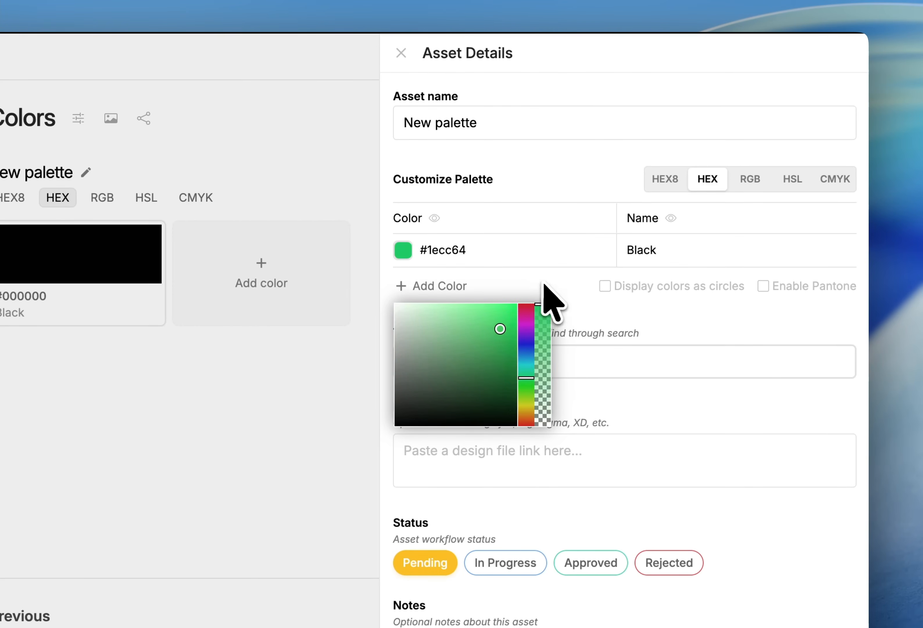
click(520, 294)
Add two more colors to the palette, #b916da and #c9411f
click(464, 286)
click(439, 319)
click(498, 397)
Name the three palette colors Green, Purple and Maroon
click(616, 251)
text(Green)
click(613, 283)
text(Purple)
click(610, 316)
text(Maroon)
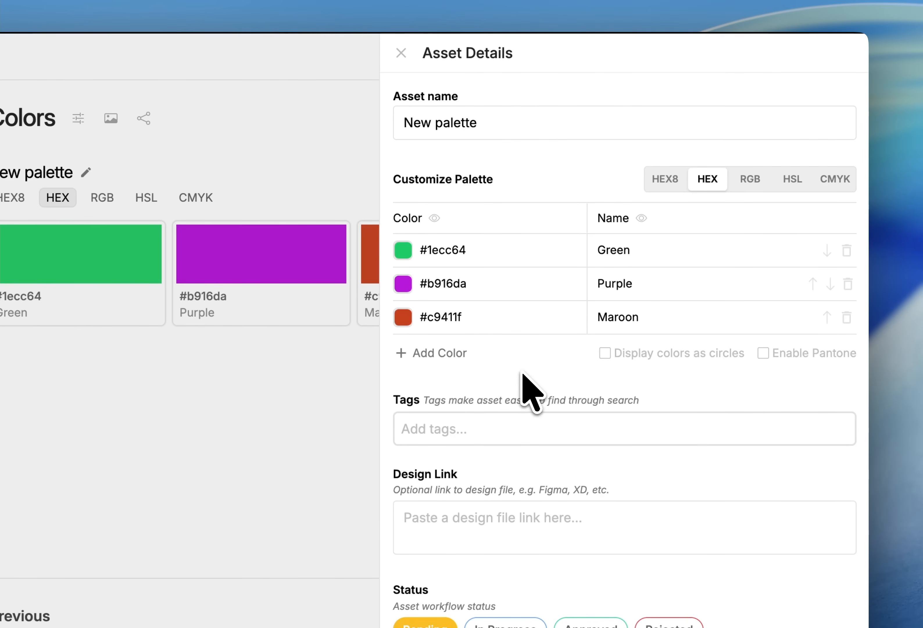
Display the palette values in CMYK and lock the color column
click(832, 208)
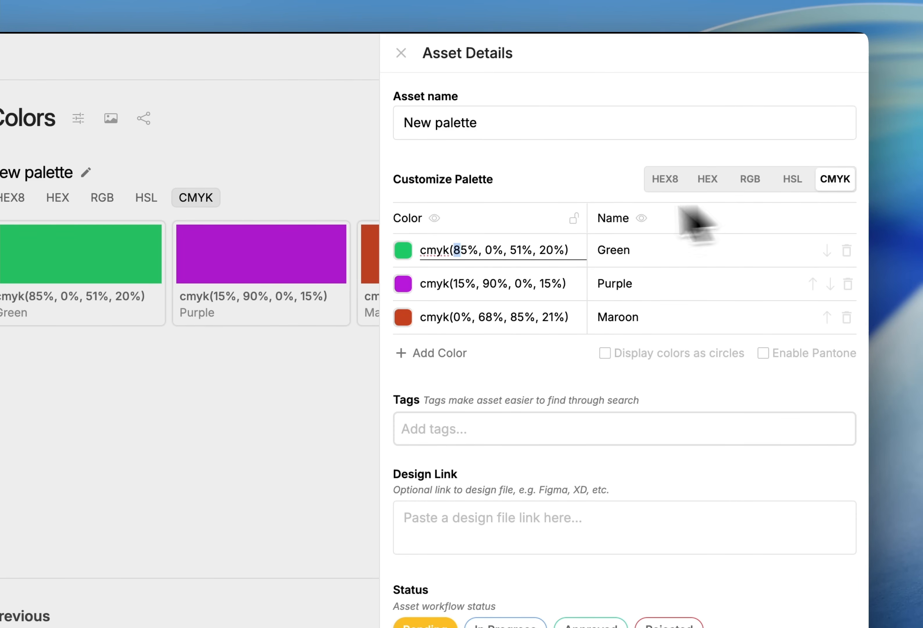
click(574, 220)
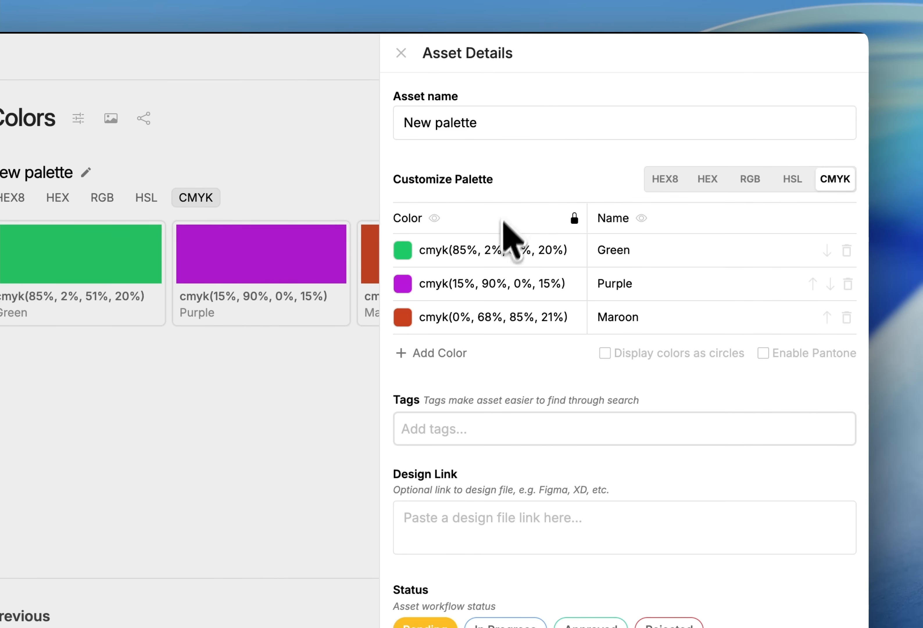
Sample a new value for the first palette color from the screen with the color picker's eyedropper
click(402, 251)
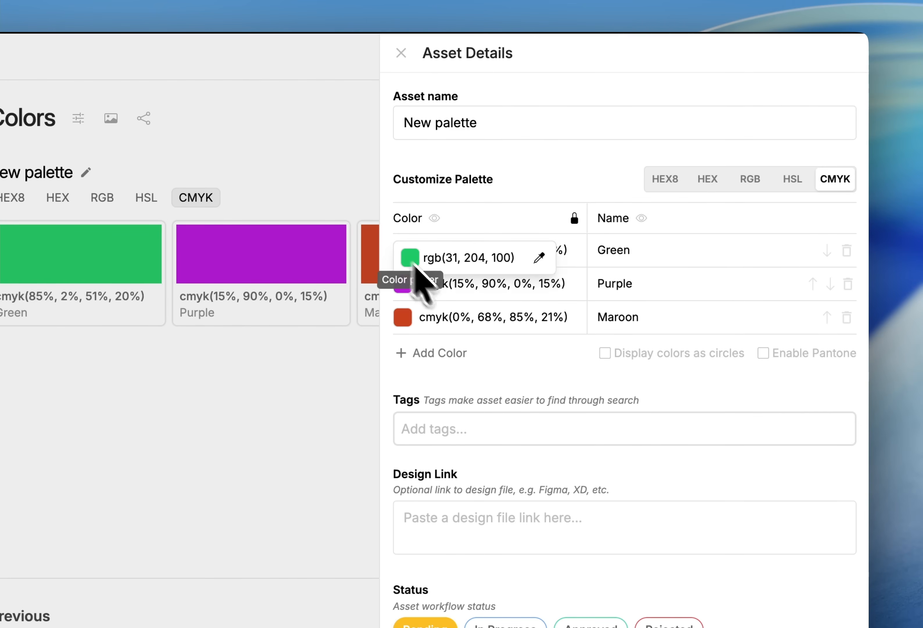
click(416, 264)
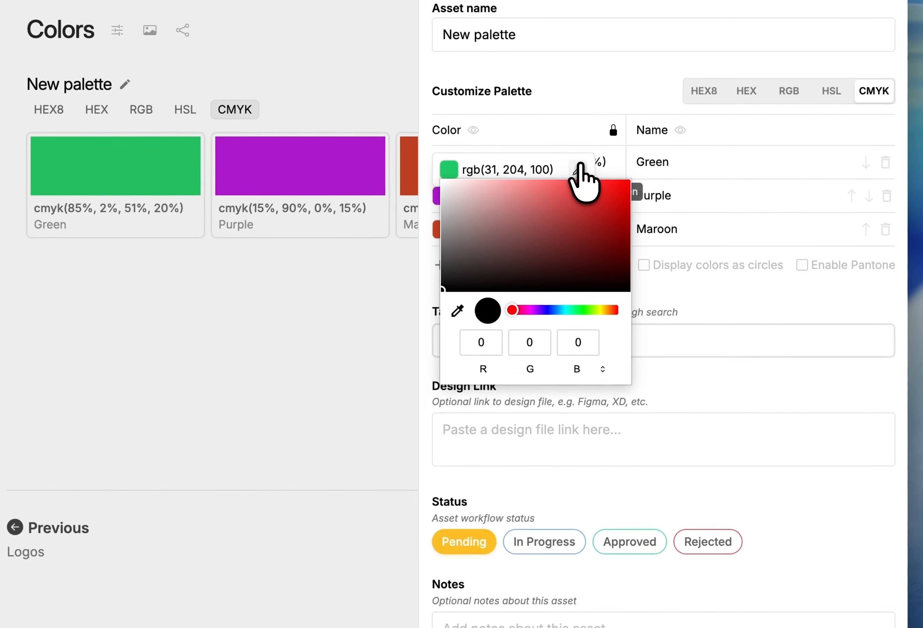
click(539, 257)
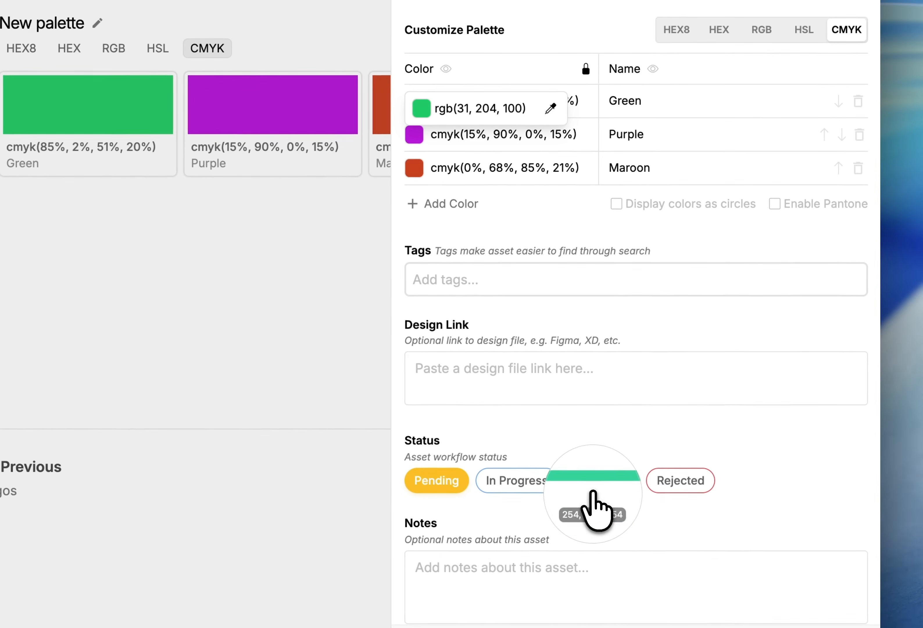
click(591, 495)
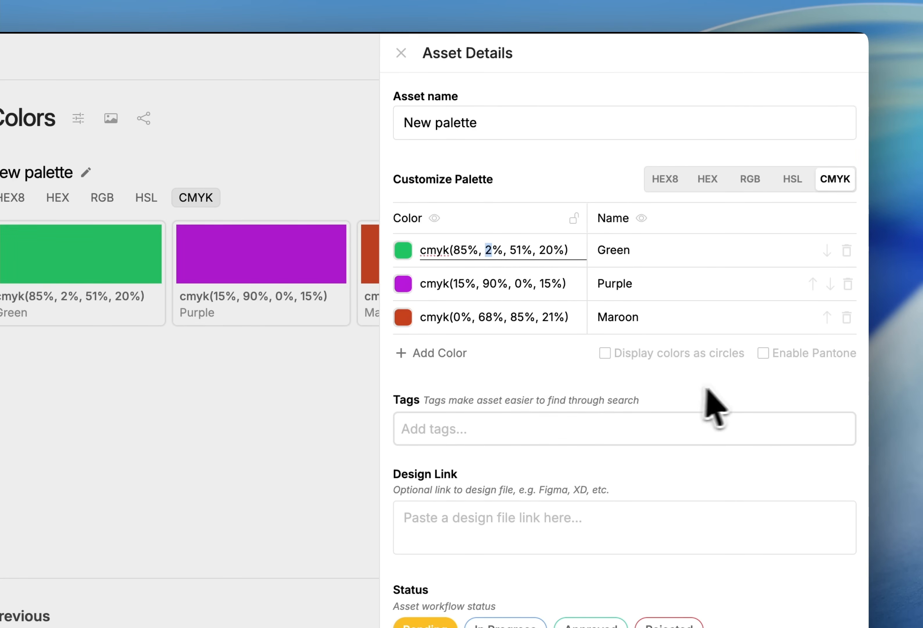
Enable Pantone for the palette and switch the displayed color values to PMS
click(726, 386)
click(816, 354)
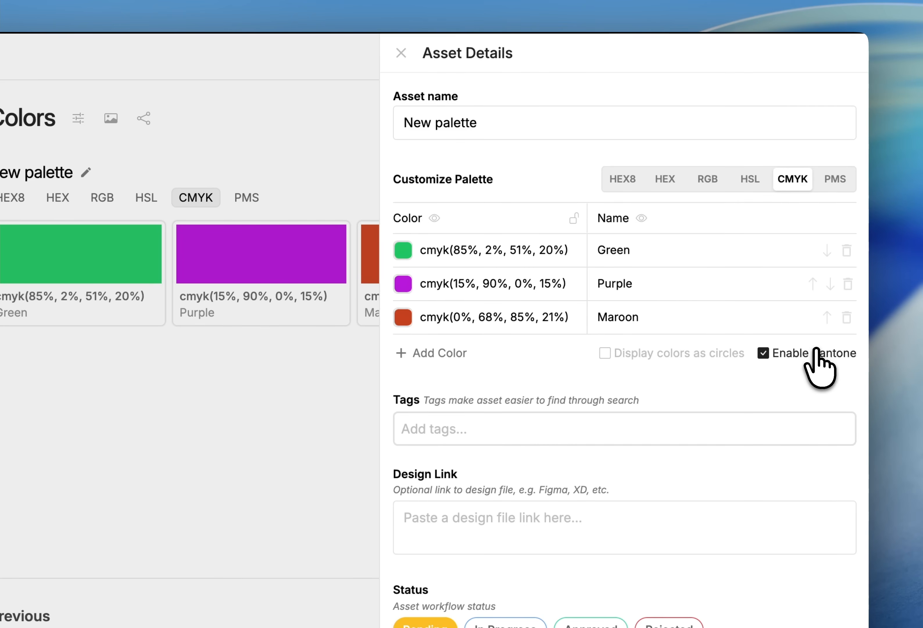
click(835, 180)
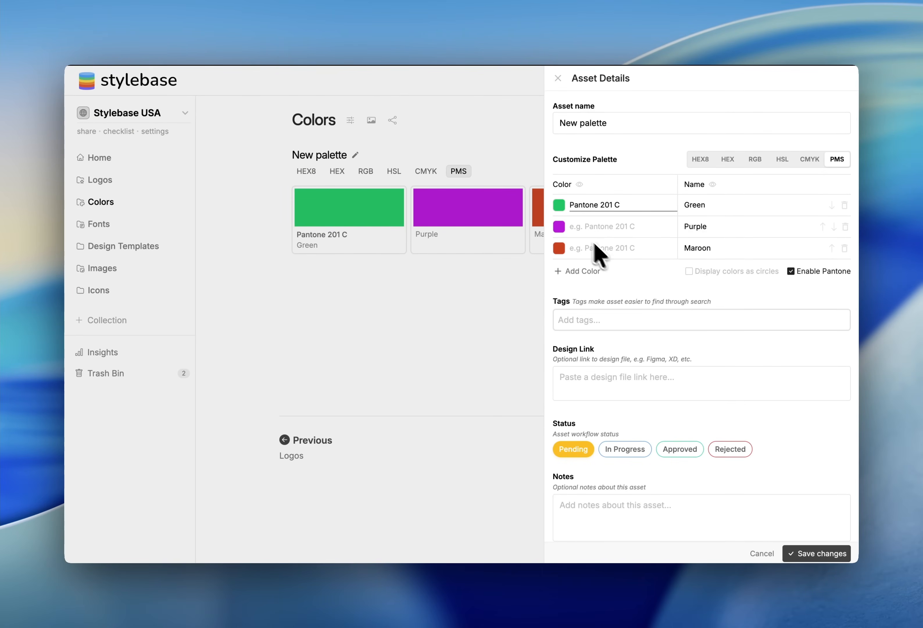
Change the first palette color to #a10c39 with the color picker and close the asset details
click(559, 208)
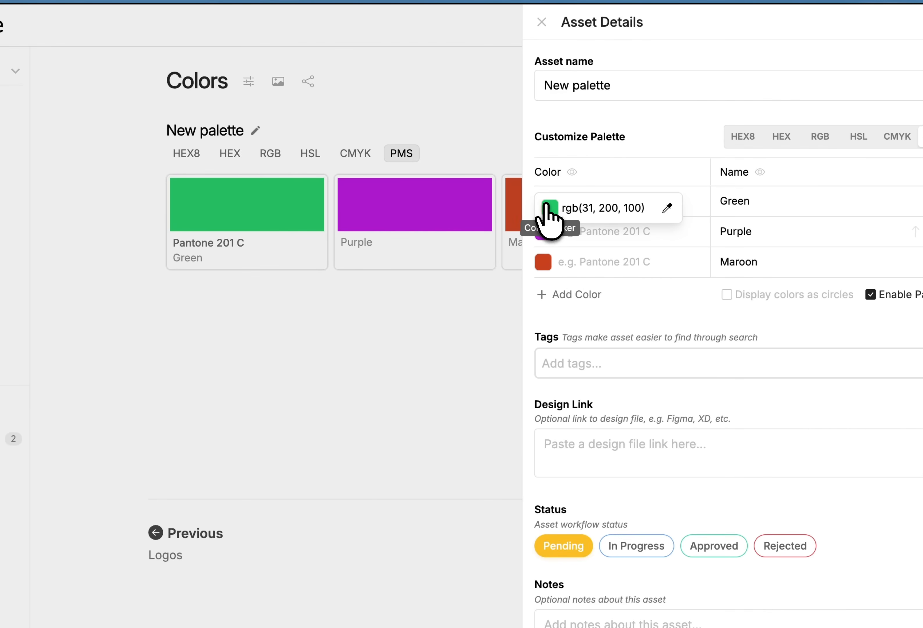
click(549, 207)
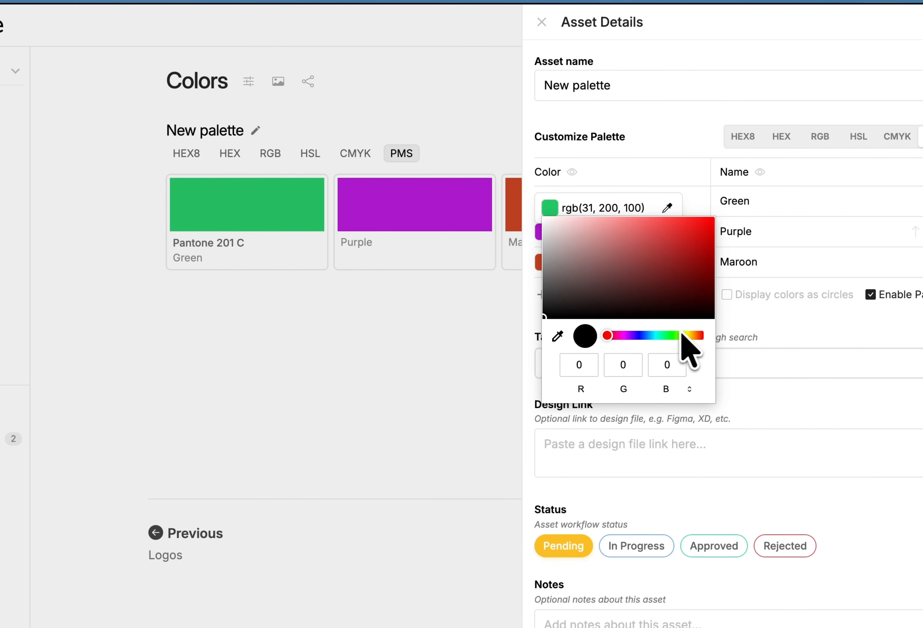
click(698, 335)
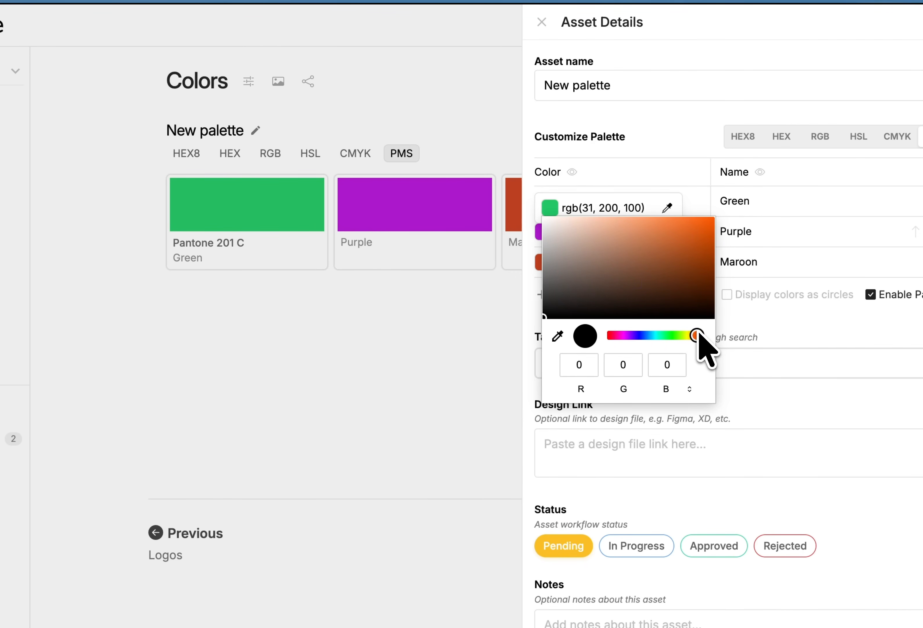
click(613, 335)
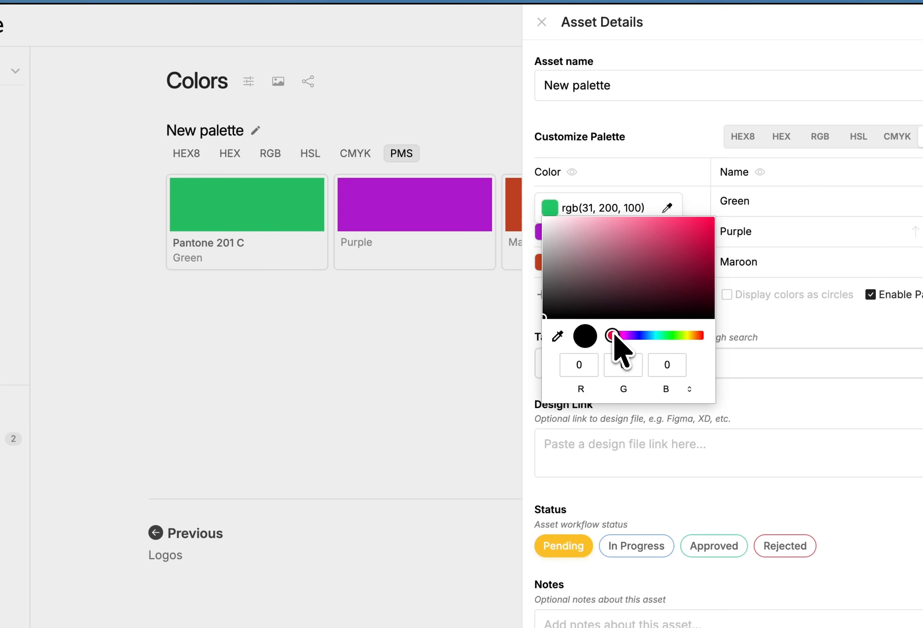
click(694, 267)
click(703, 262)
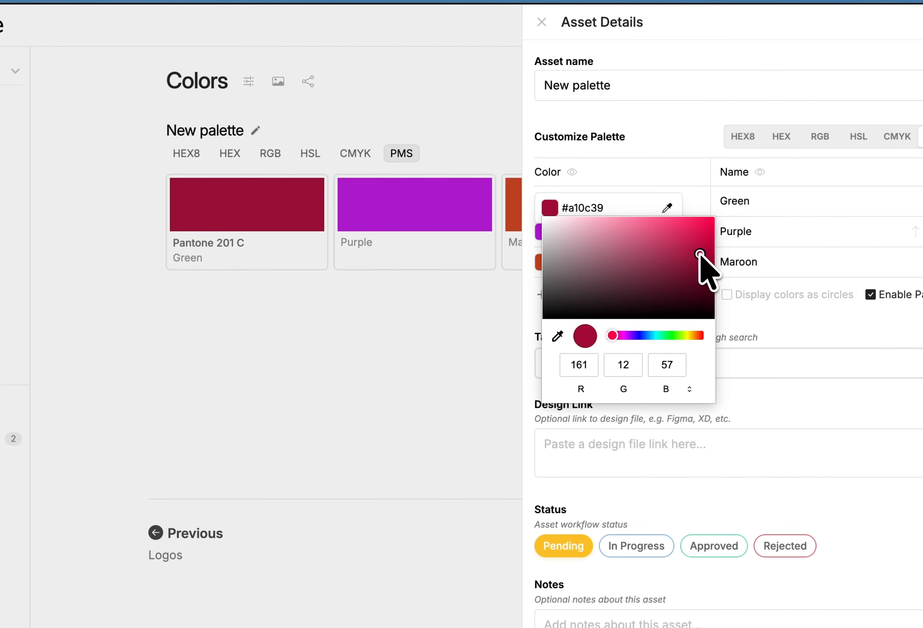
click(661, 152)
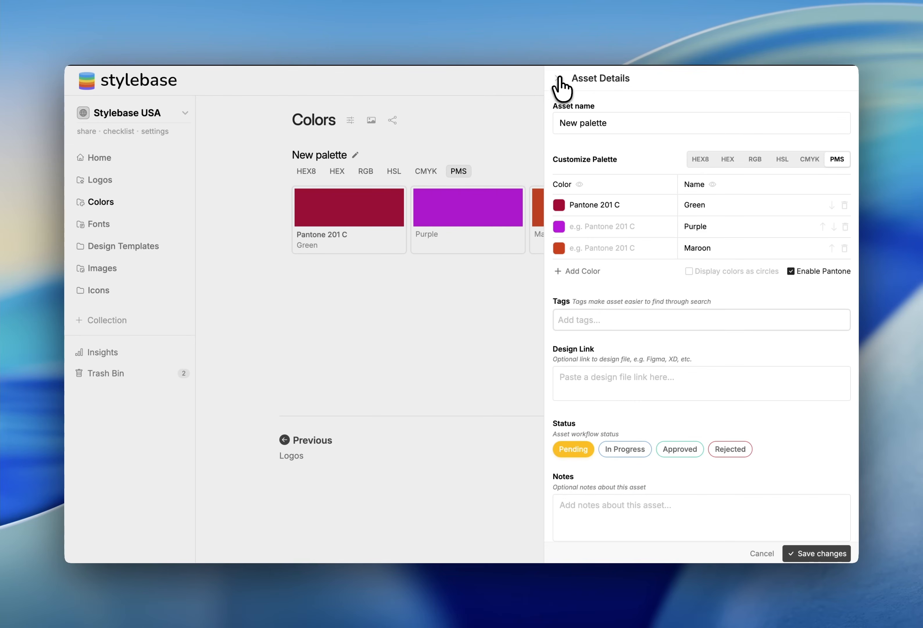
click(541, 22)
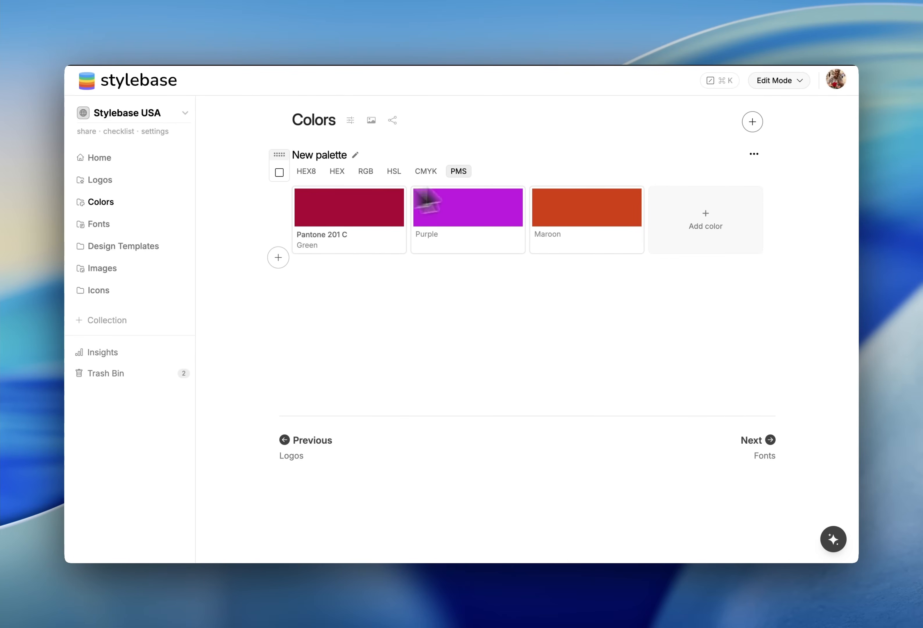
Add a new gradient color palette to the Colors collection
click(752, 123)
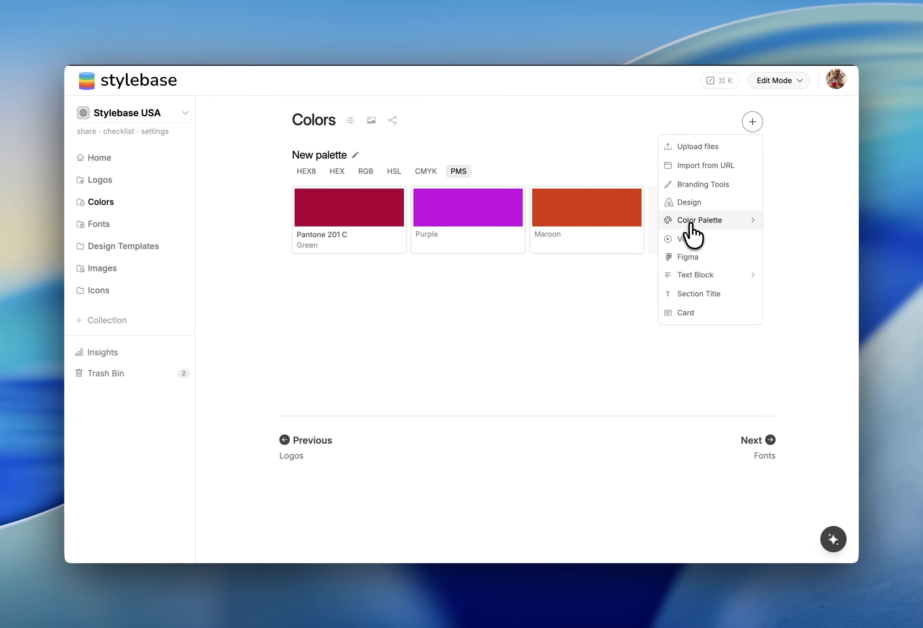
mouse_move(691, 225)
click(608, 239)
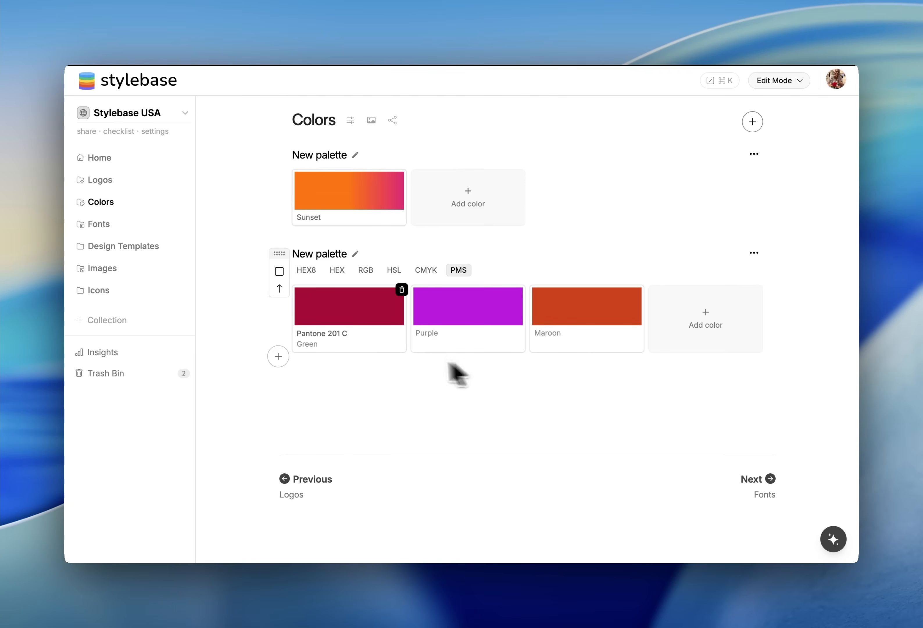
Open the new gradient palette's details and switch its gradient type to Radial
click(354, 156)
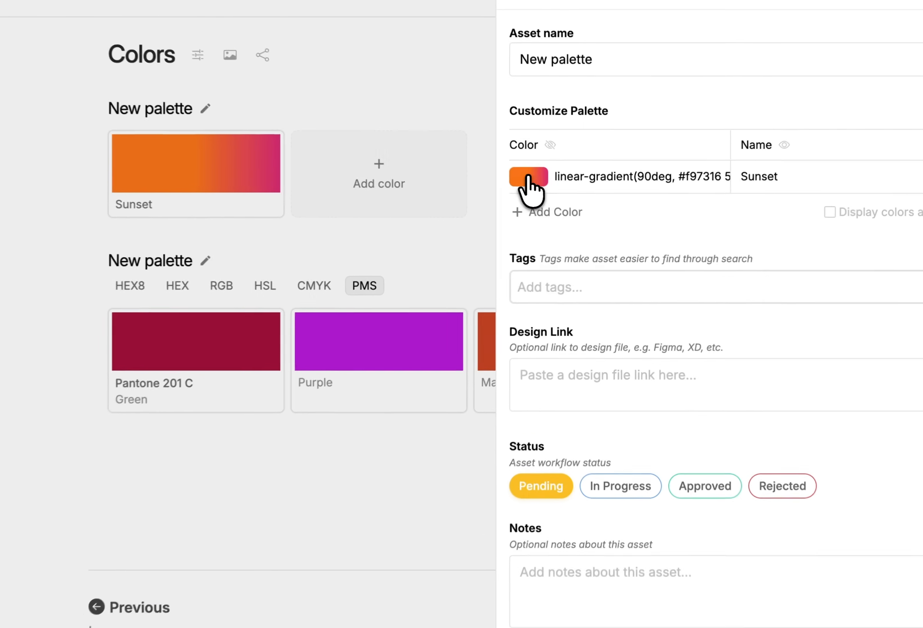
click(564, 199)
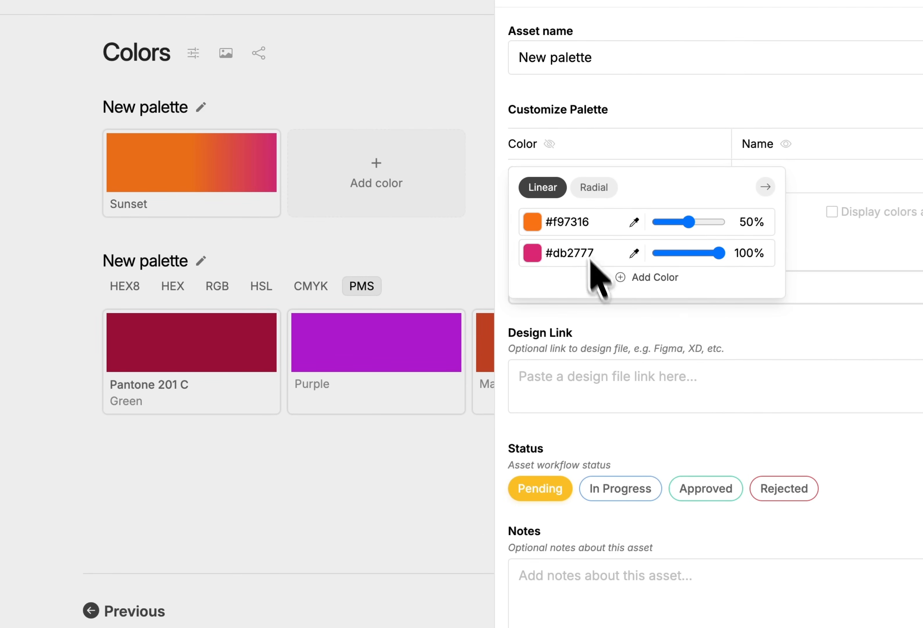
click(595, 188)
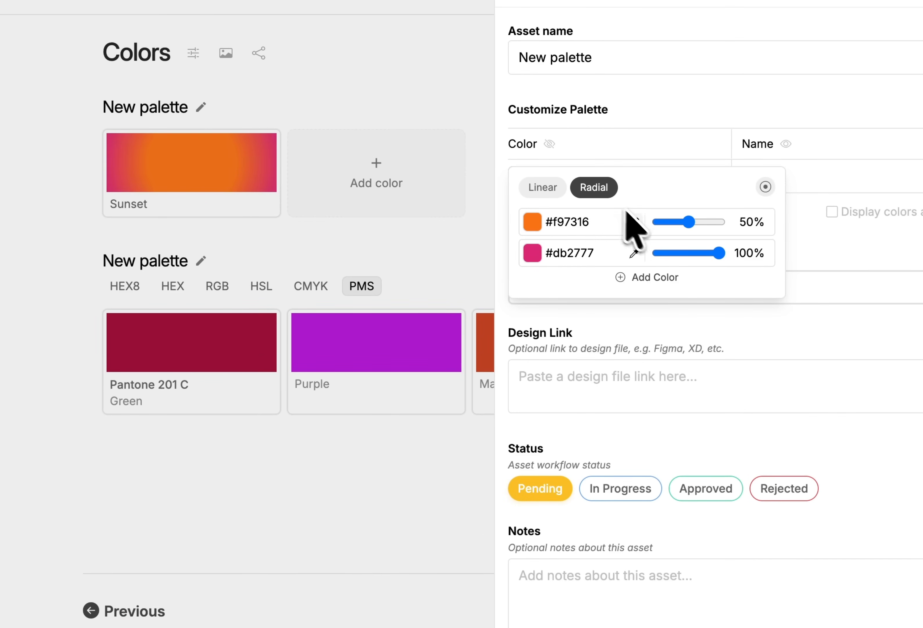
Change the first gradient stop to green #52f915 and move its position to 0%
click(532, 221)
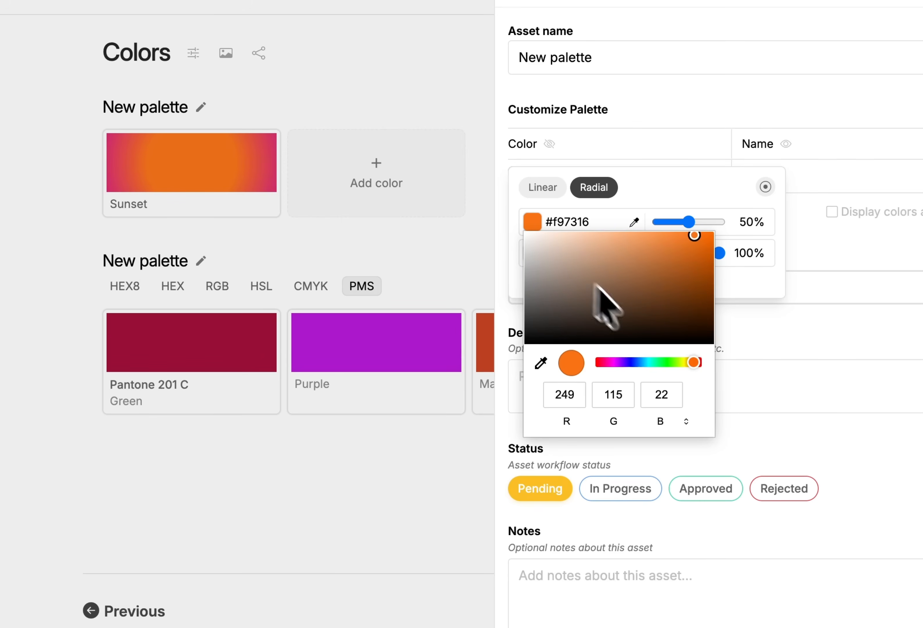
drag(694, 361, 667, 362)
drag(691, 221, 688, 218)
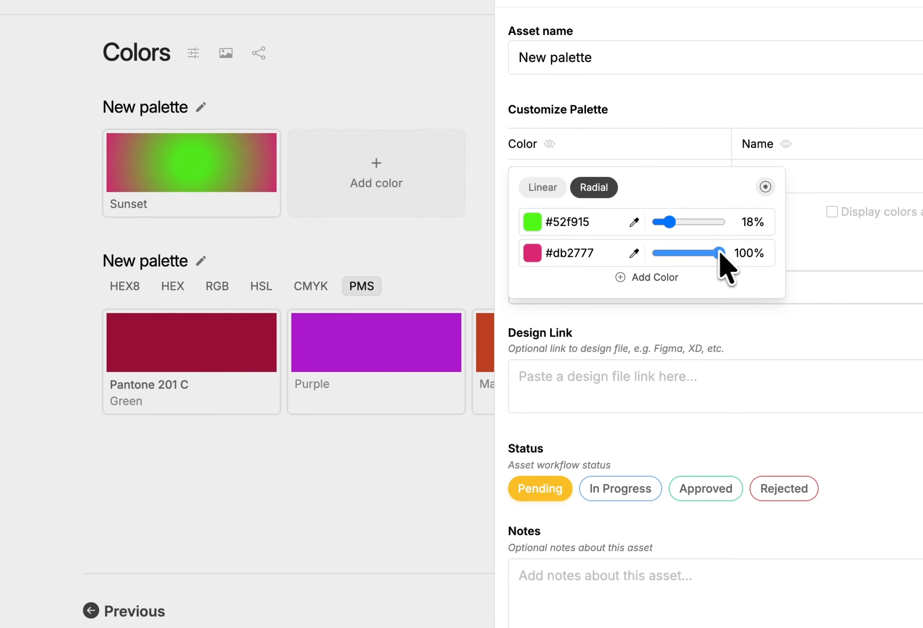
drag(672, 223, 618, 223)
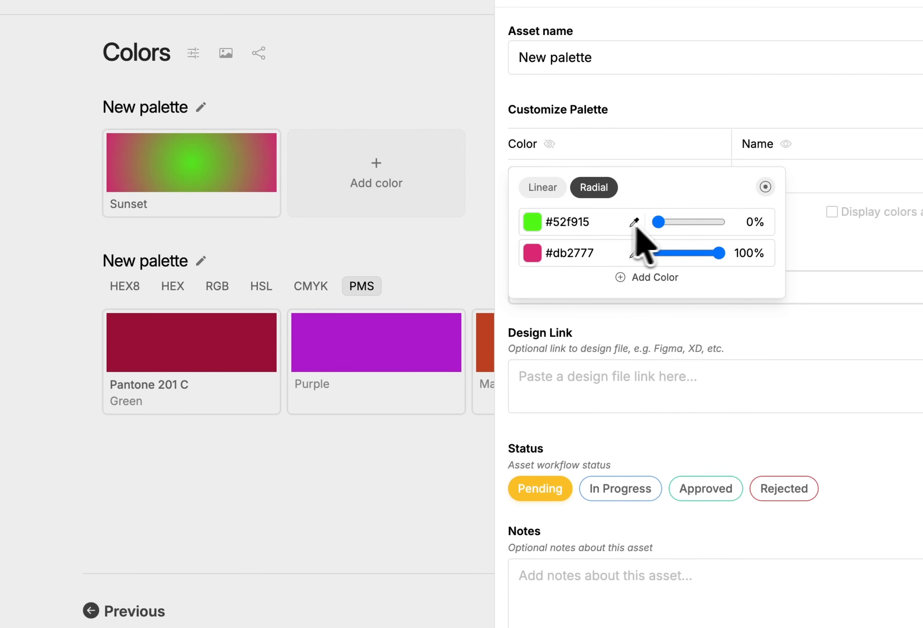
Set the second gradient stop to dark green #379b12 using the color picker
click(532, 253)
click(541, 394)
click(534, 222)
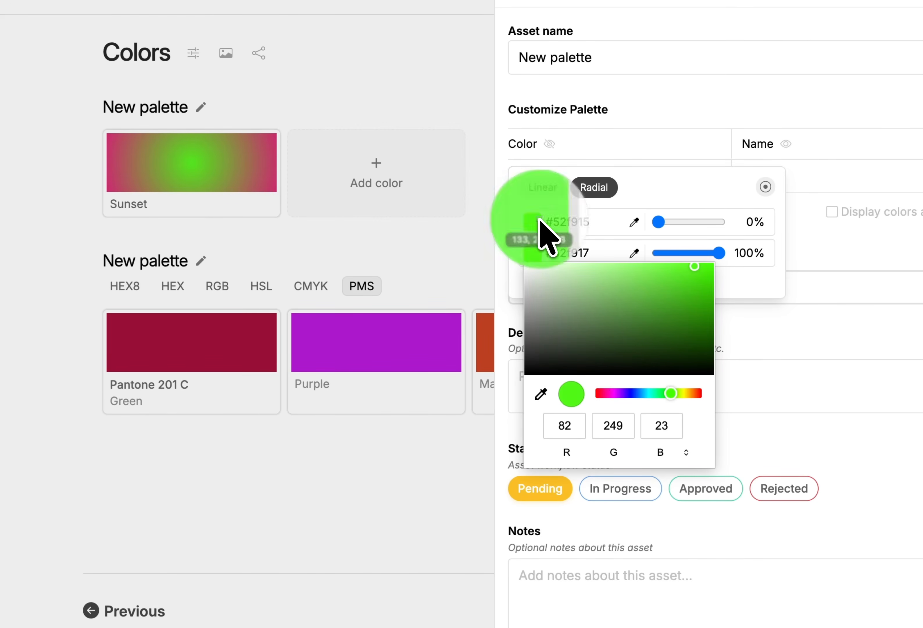
click(688, 307)
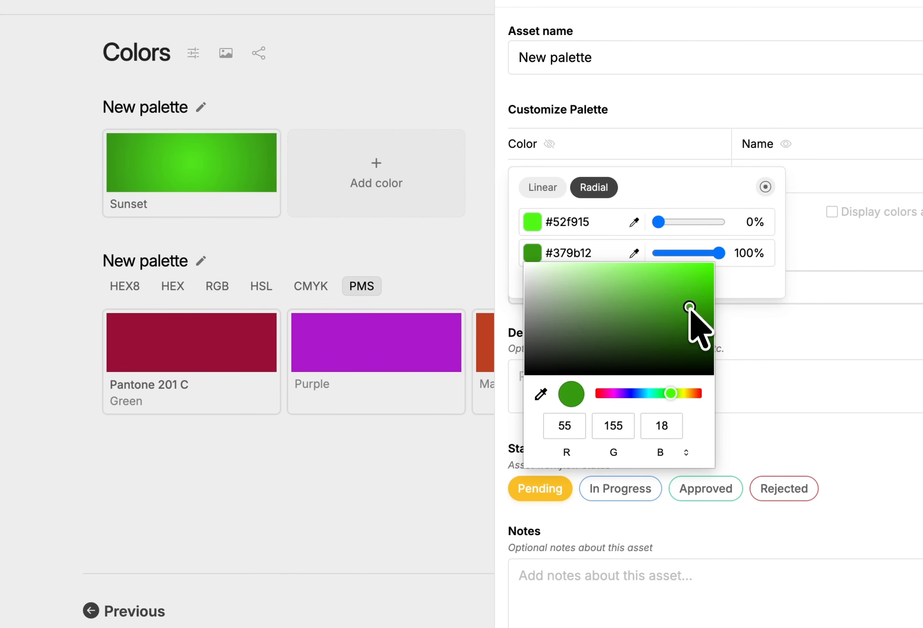
click(707, 99)
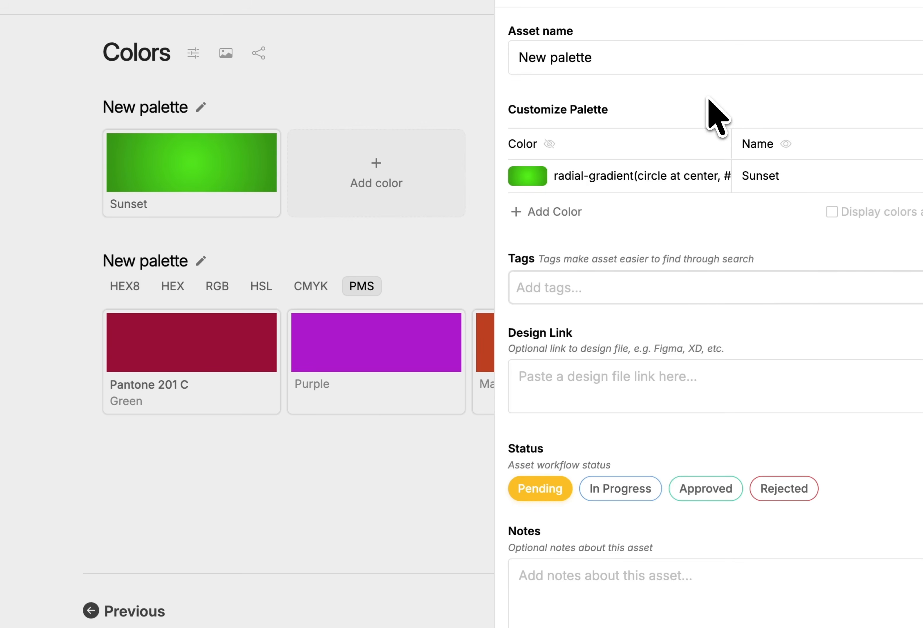
Try the radial gradient's corner positions, return it to center, and close the details
click(527, 176)
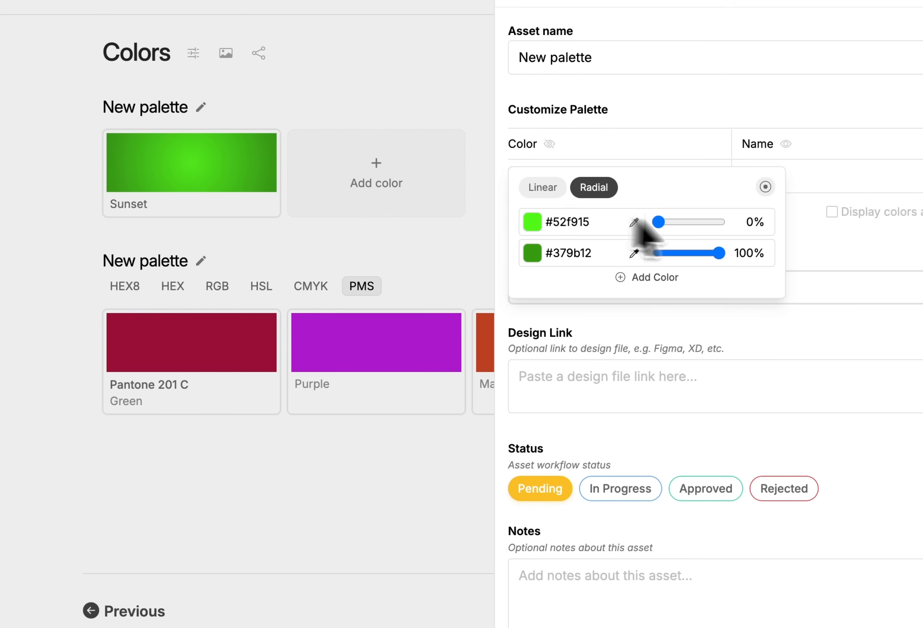
click(766, 187)
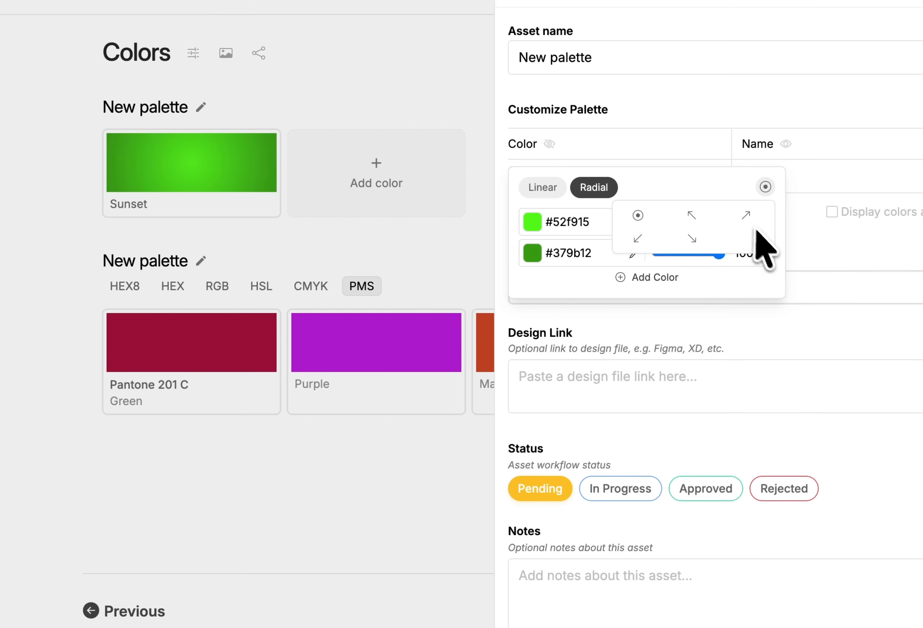
click(745, 215)
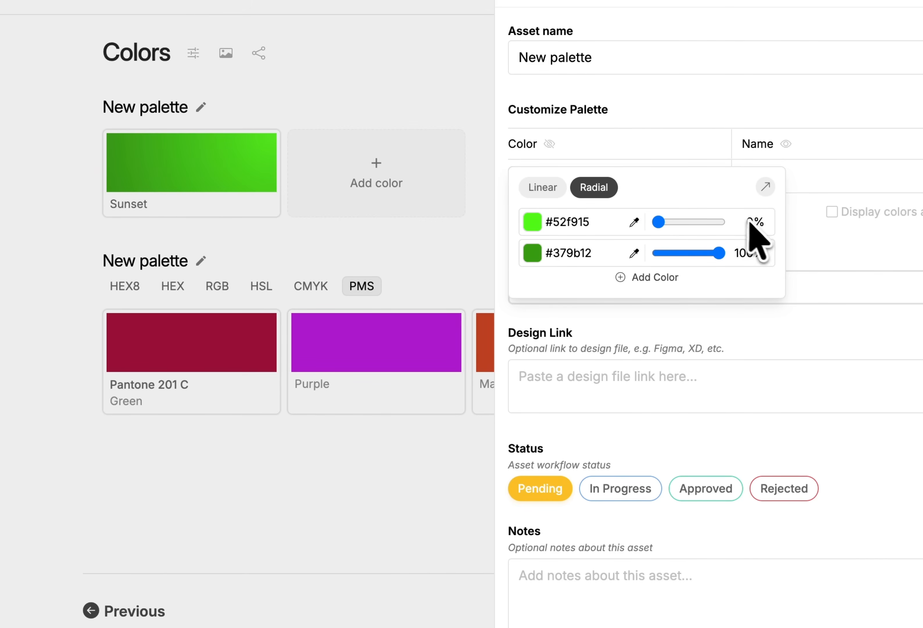
click(765, 187)
click(645, 239)
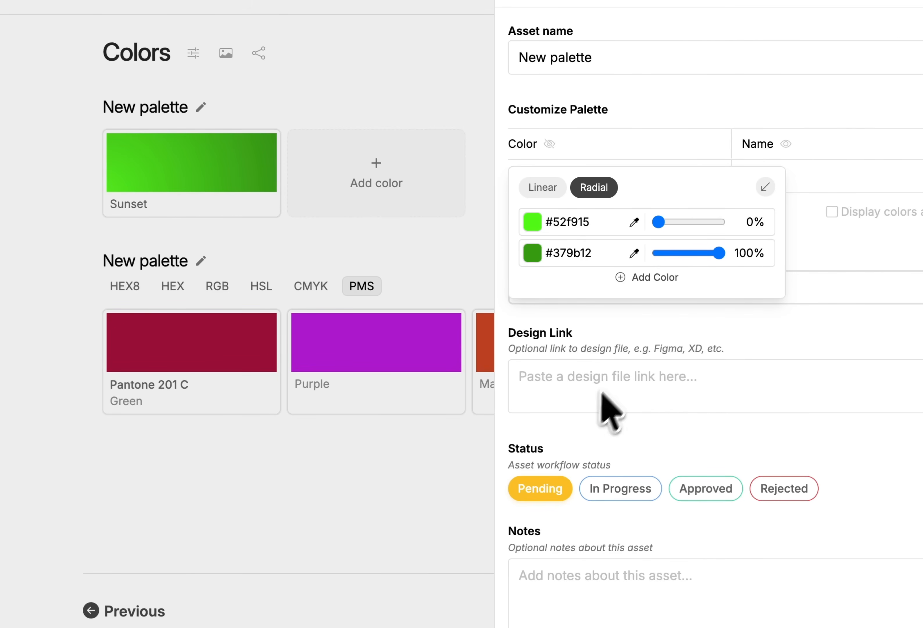
click(764, 188)
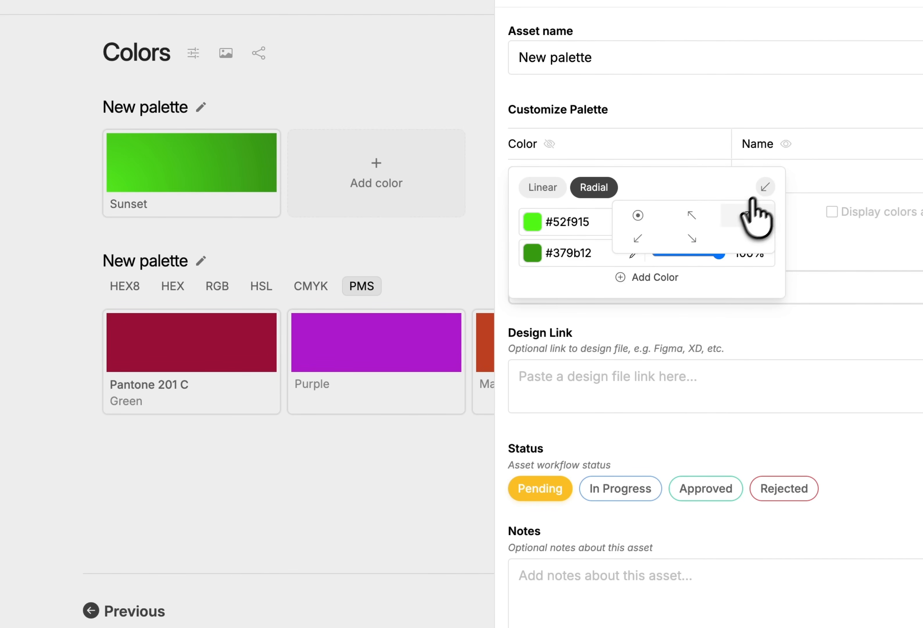
click(635, 216)
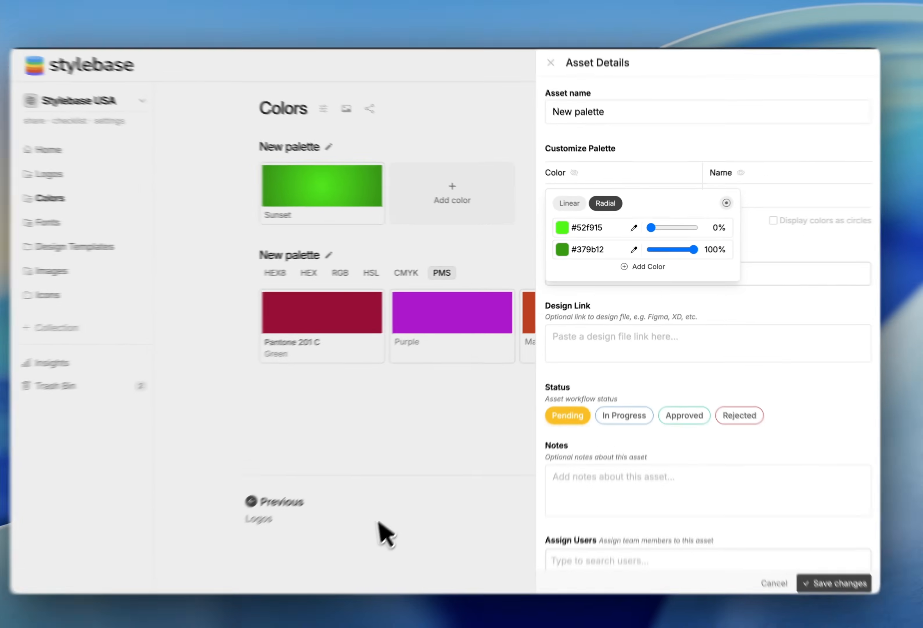
click(321, 469)
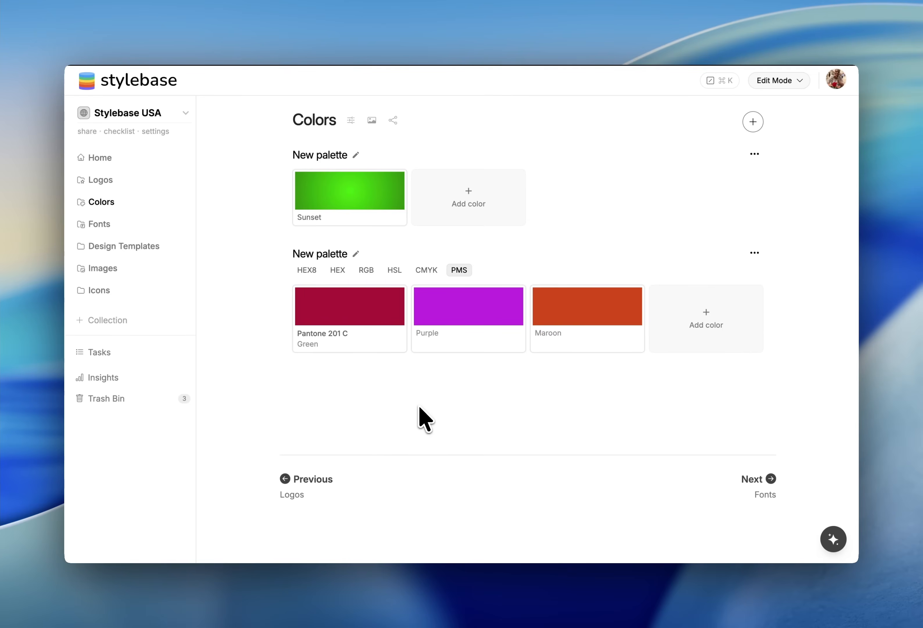
Open the gradient palette's details and set its workflow status to Approved
click(356, 155)
scroll(686, 332, down, 5)
scroll(694, 336, up, 2)
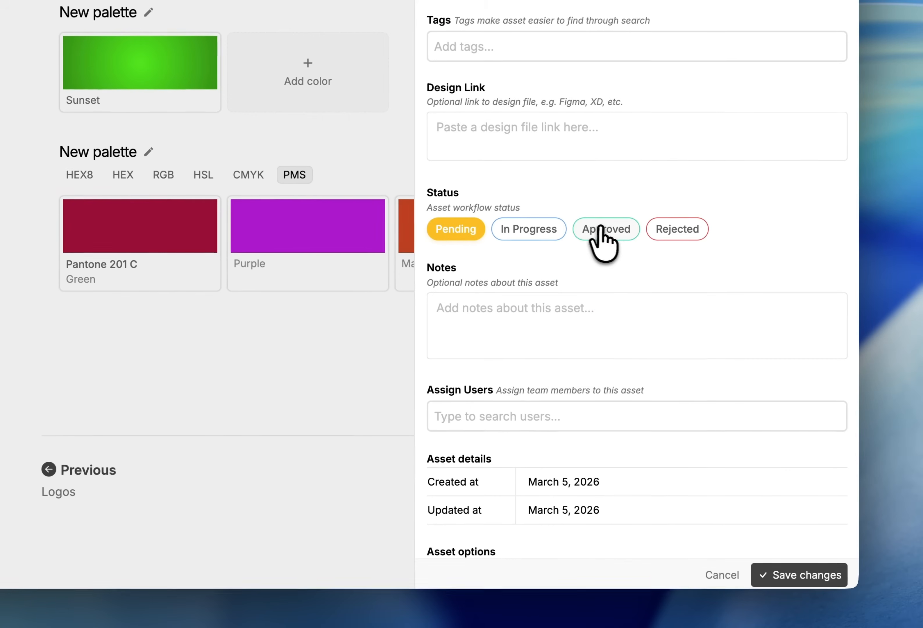
click(608, 233)
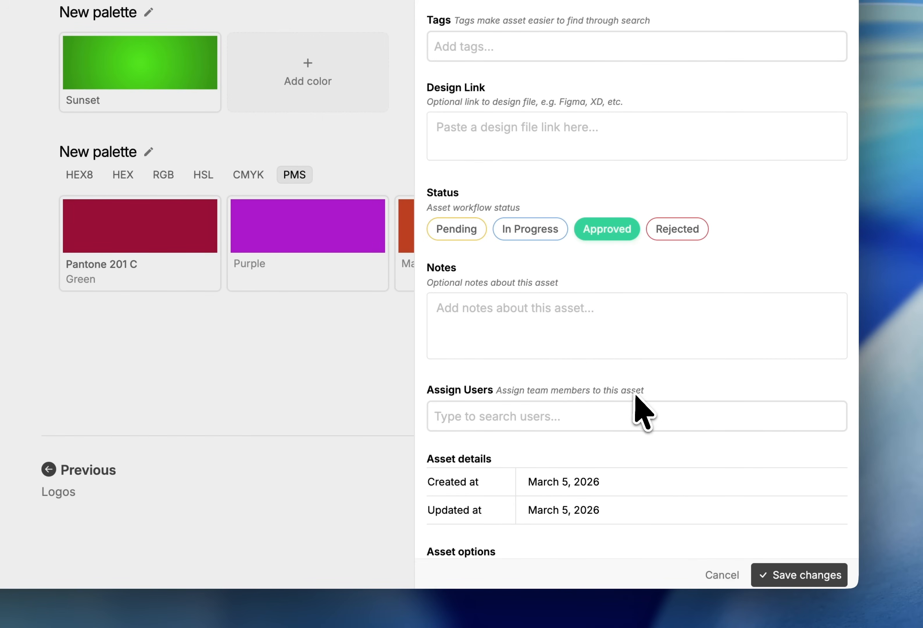
Assign a team member to the palette by e-mail and save the changes
click(538, 417)
click(530, 440)
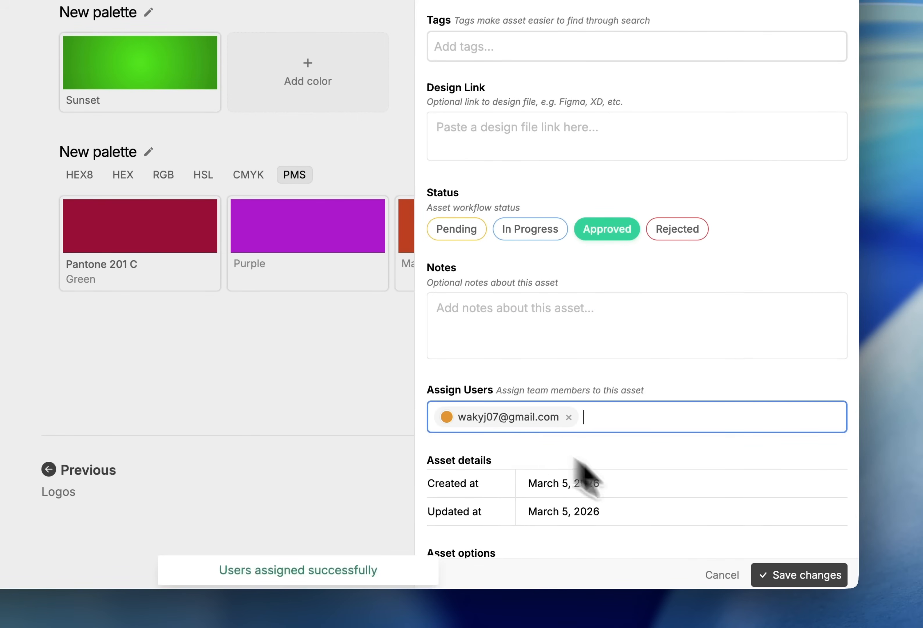
click(771, 575)
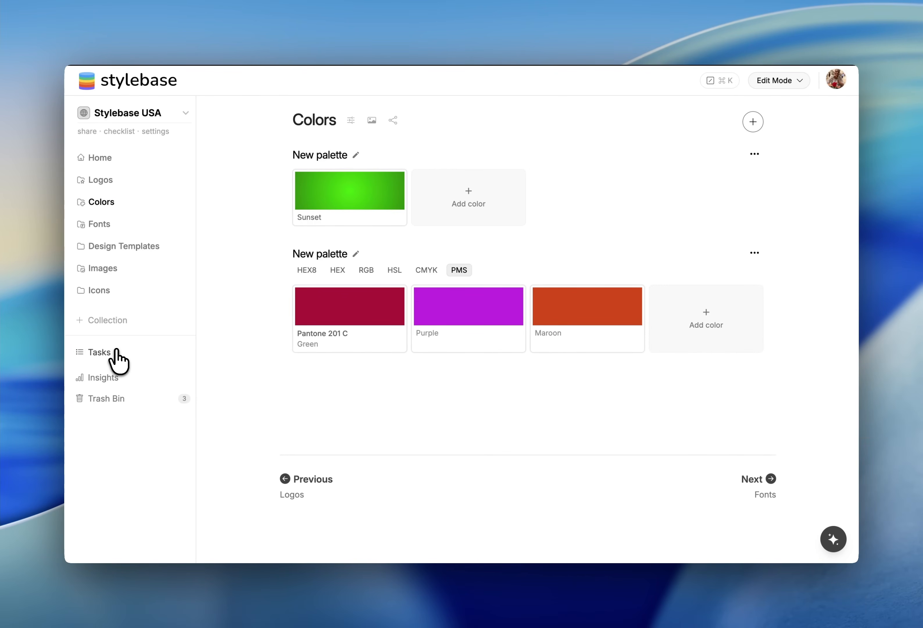
Open the Tasks board to review assets by workflow status
click(117, 358)
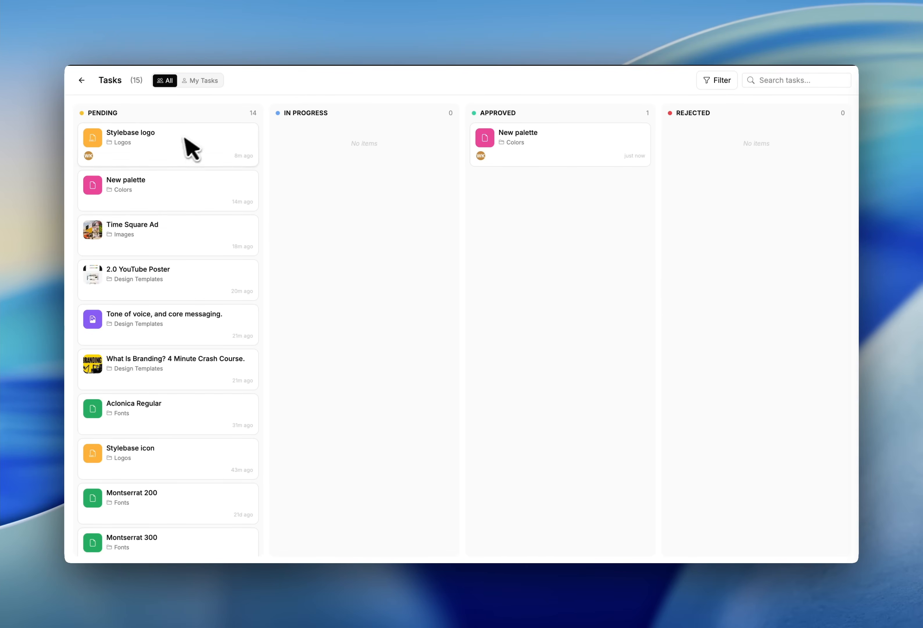
Move task cards across the board: Time Square Ad and 2.0 YouTube Poster to In Progress, New palette to Rejected
drag(223, 233, 393, 156)
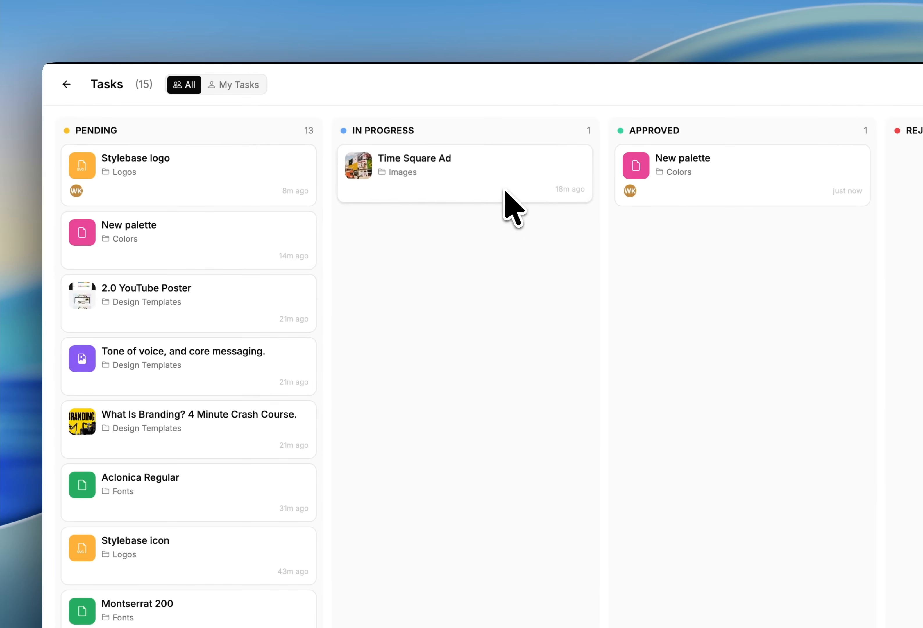
drag(169, 296, 813, 265)
drag(568, 257, 752, 264)
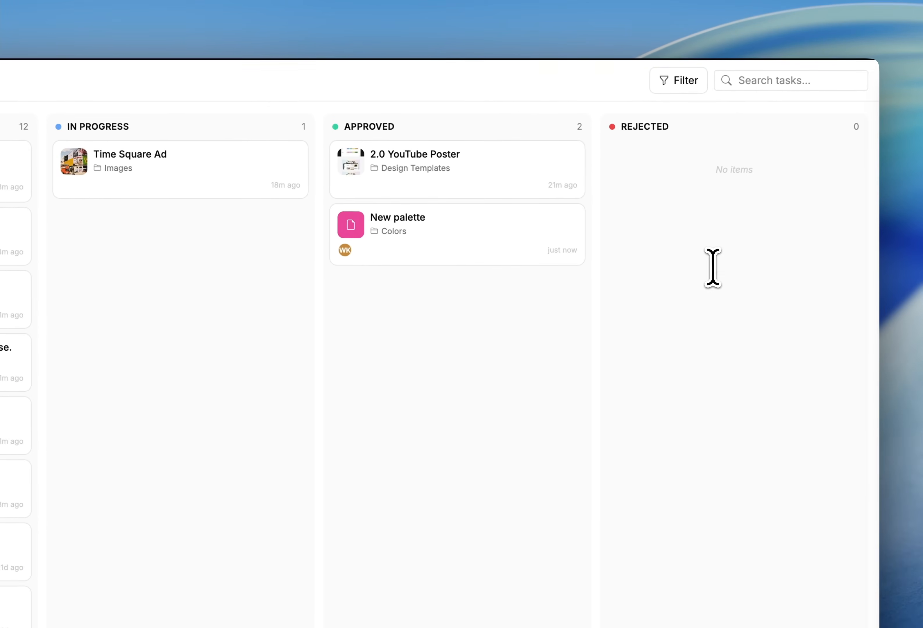
drag(516, 250, 766, 241)
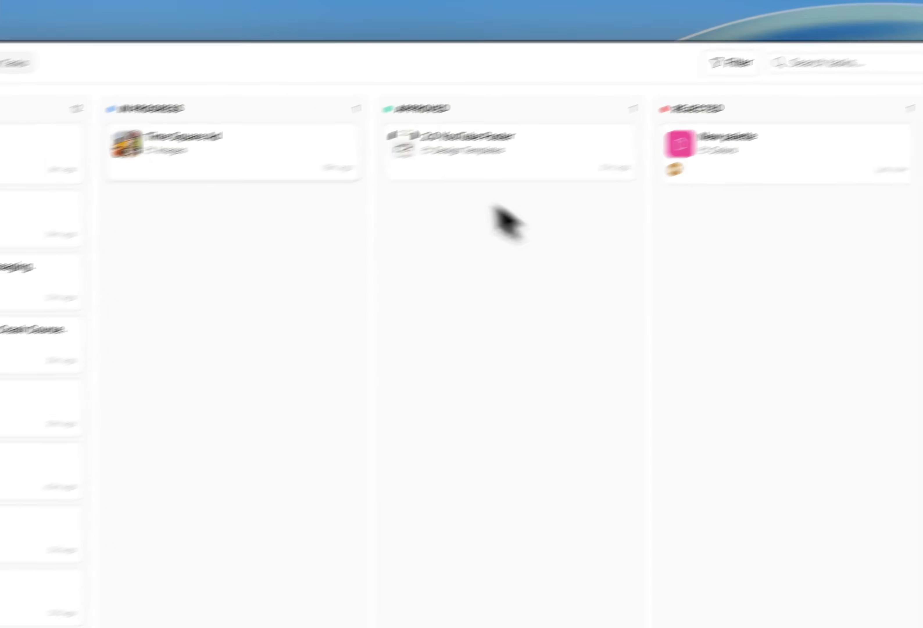
drag(446, 163, 423, 169)
drag(580, 116, 321, 258)
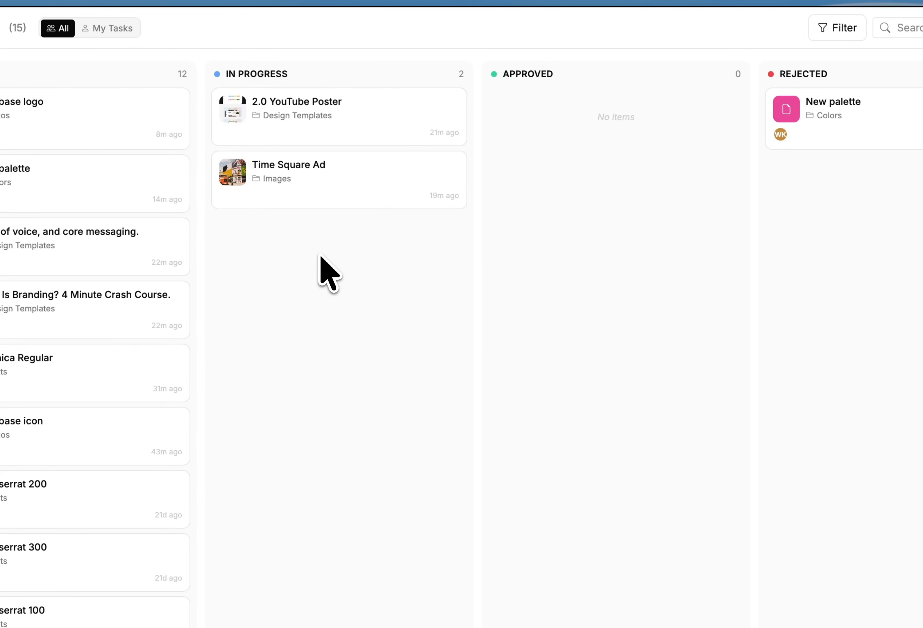
Filter the tasks by the fancy tag and clear the tag filter again
click(851, 28)
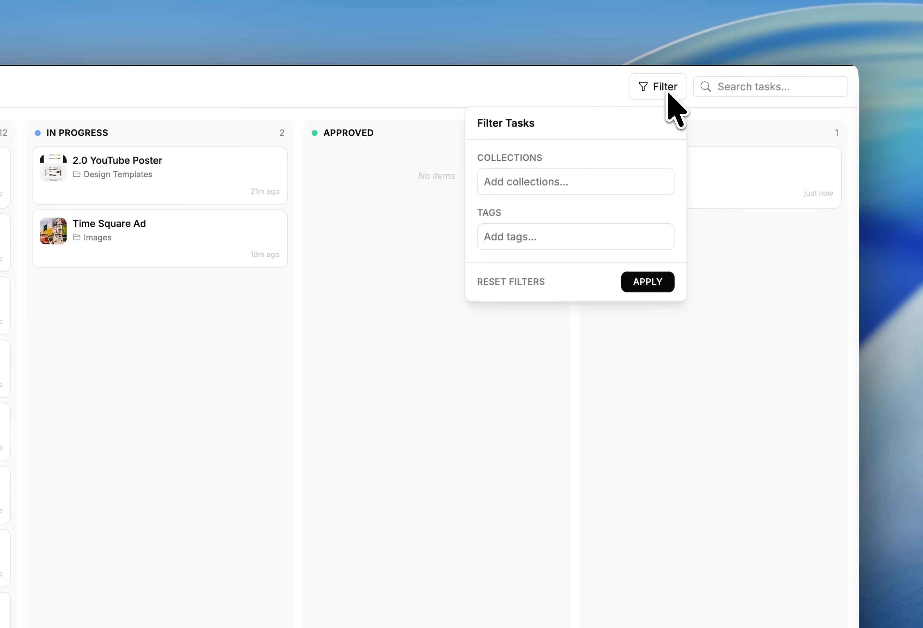
click(540, 233)
click(513, 265)
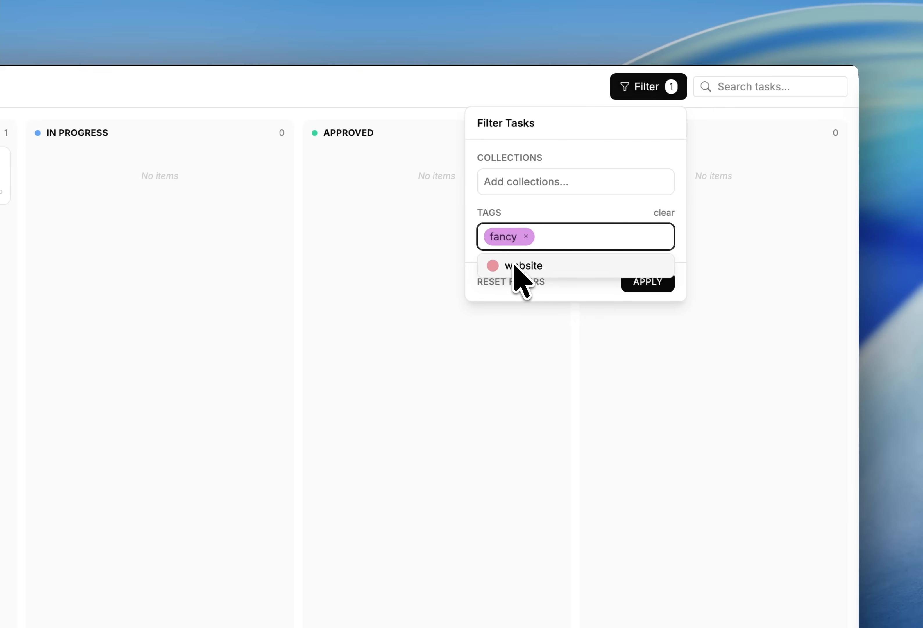
click(663, 212)
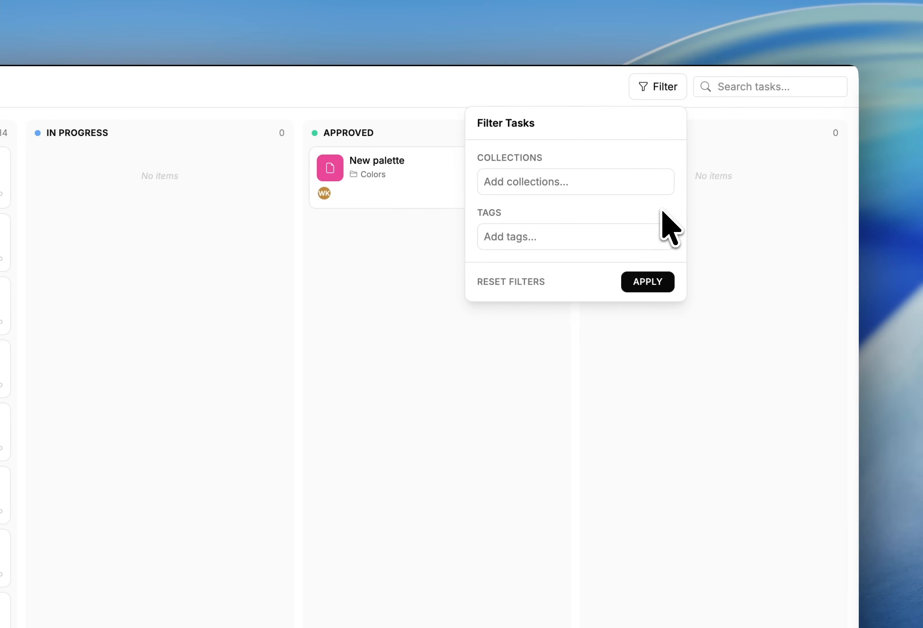
Search the tasks for logo and return to the brand pages
click(737, 90)
text(logo)
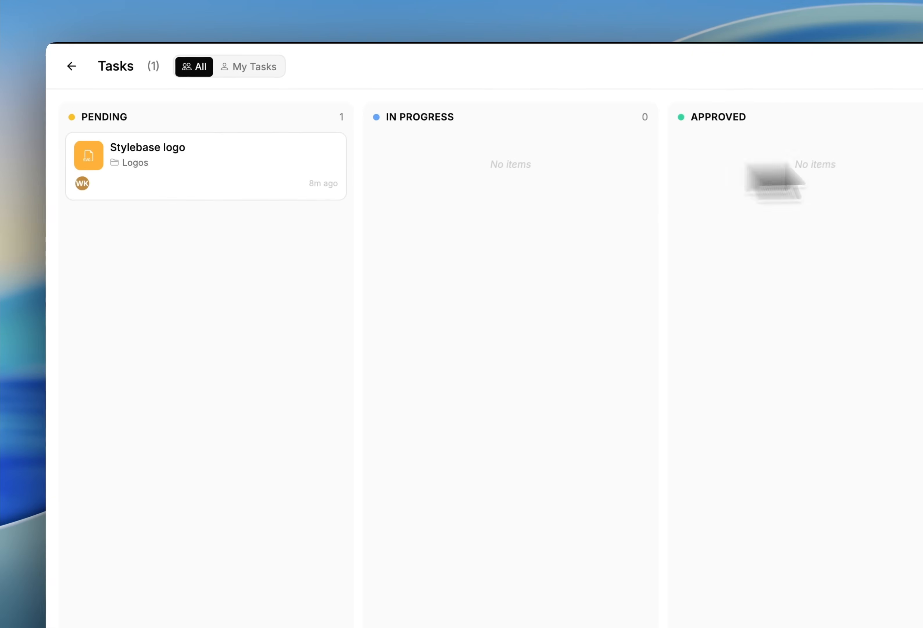
click(839, 80)
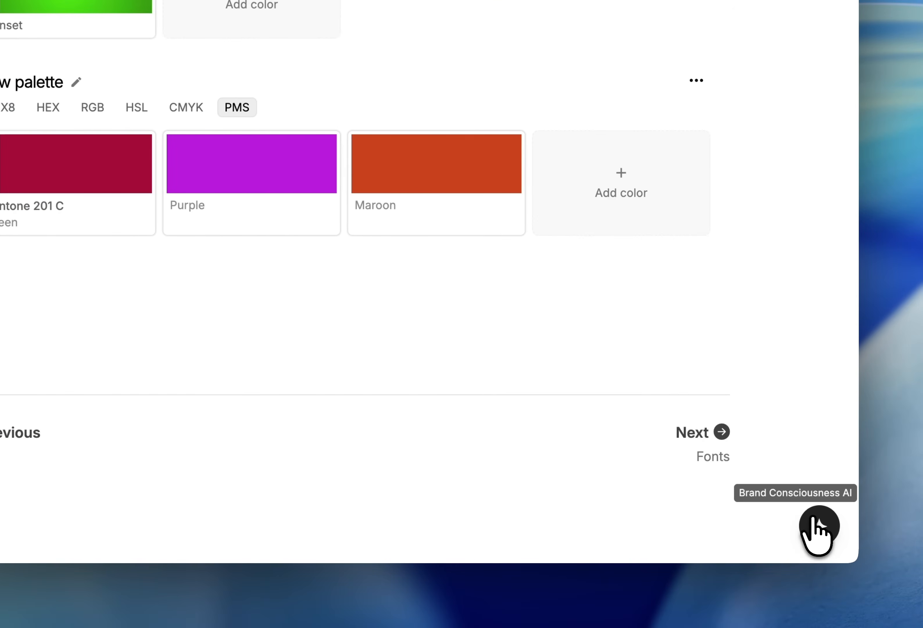
Ask the Brand Consciousness AI for a breakdown of all collections and open Design Templates and Fonts from its answer
click(817, 524)
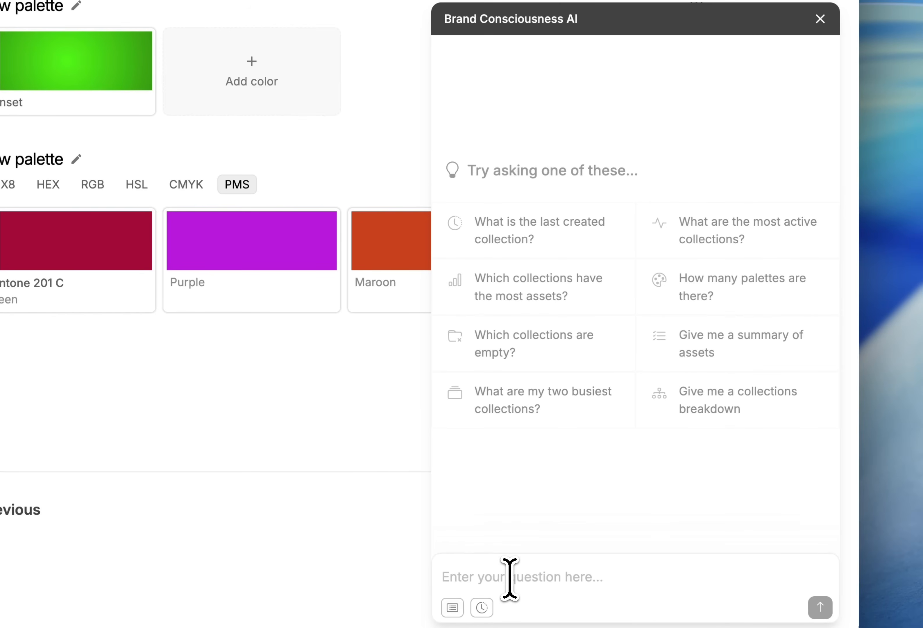
text(Give me a breakdown of all my collections)
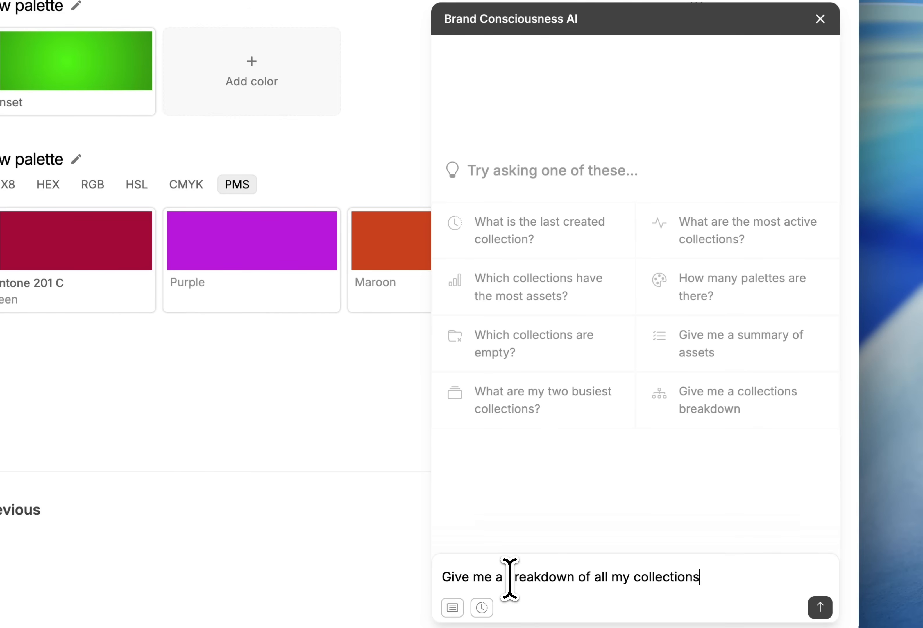
key(Return)
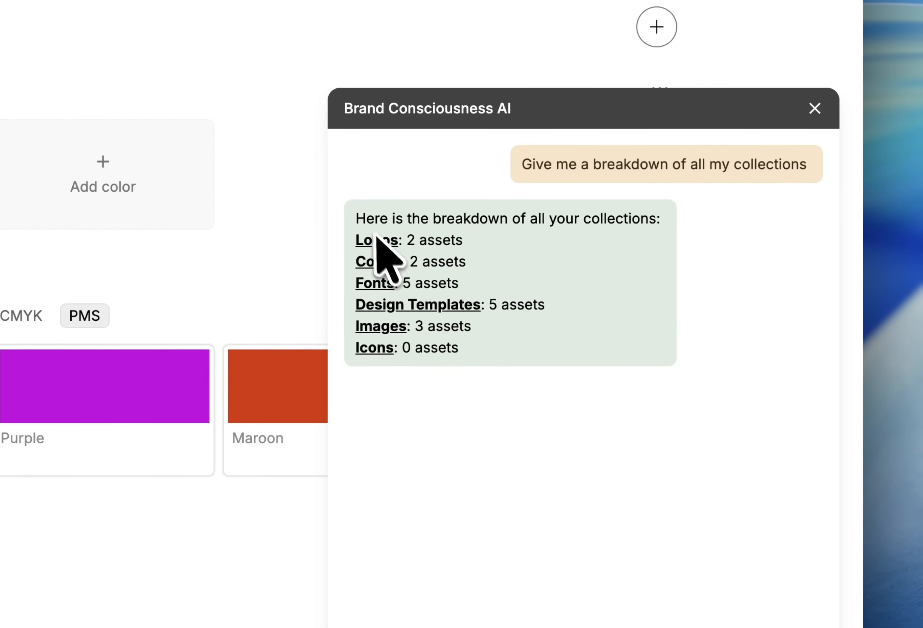
click(434, 304)
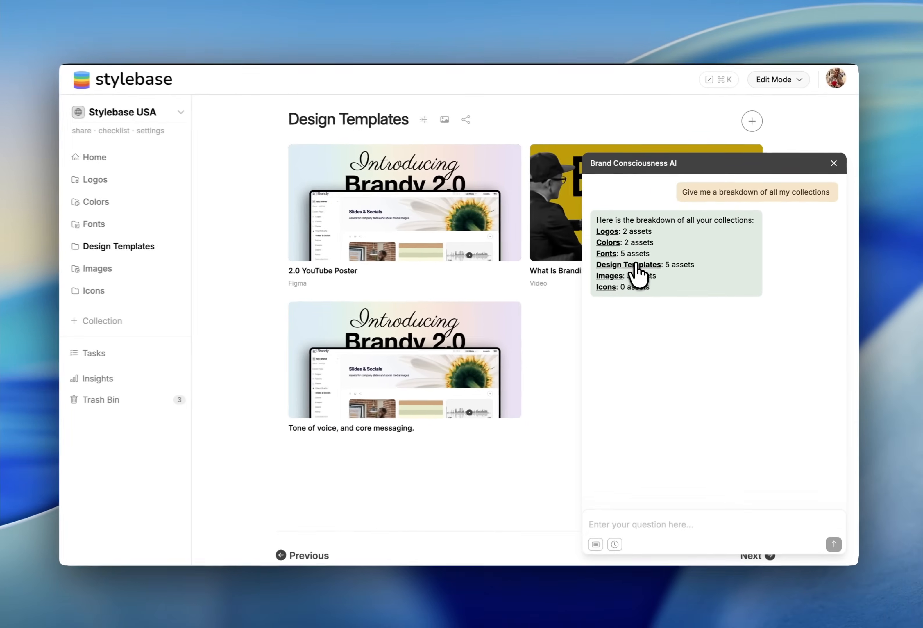
click(606, 253)
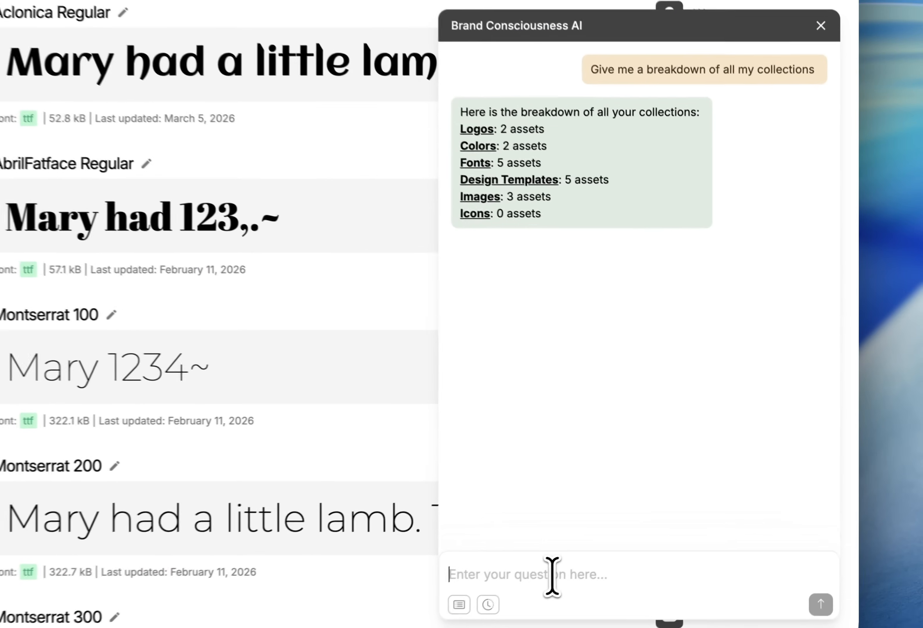
Ask the AI to rate my brand, read its suggestions, and close the assistant
click(659, 522)
text(Rate my br)
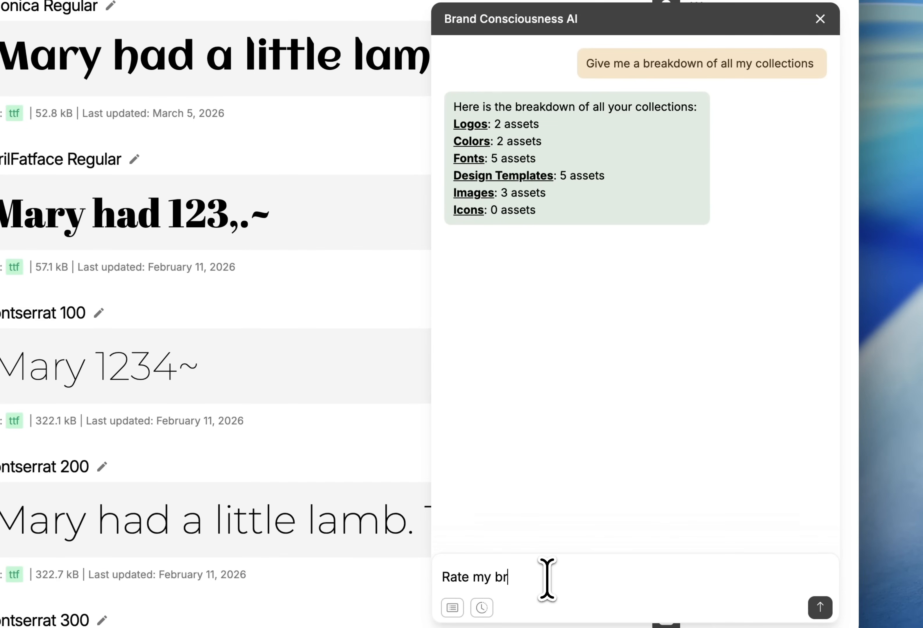
key(Return)
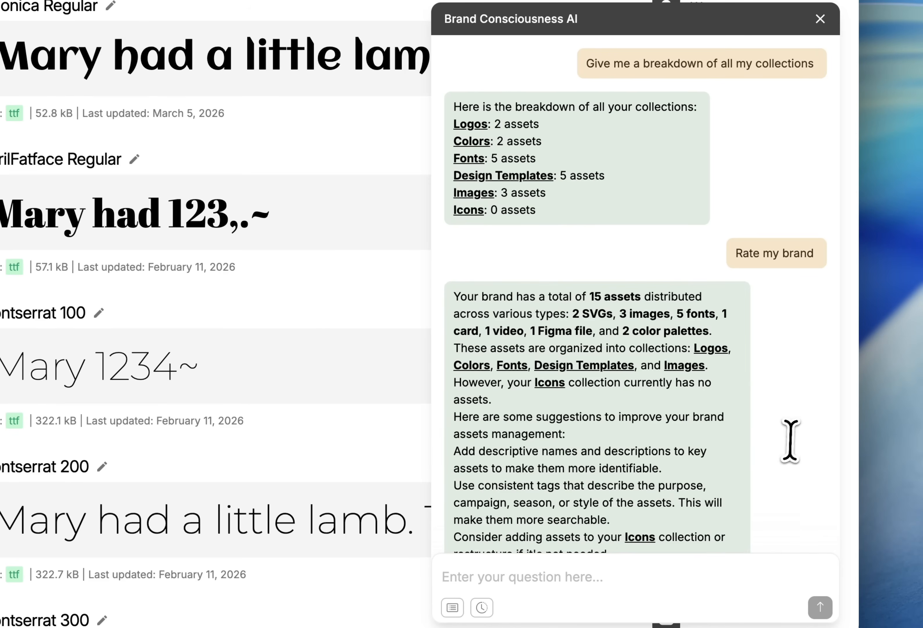
scroll(790, 438, down, 3)
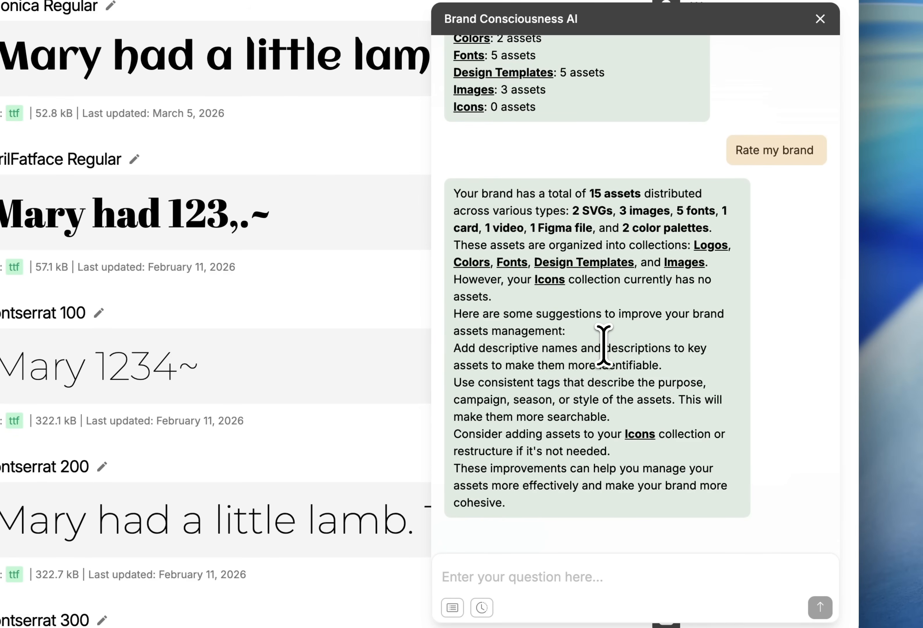
click(237, 295)
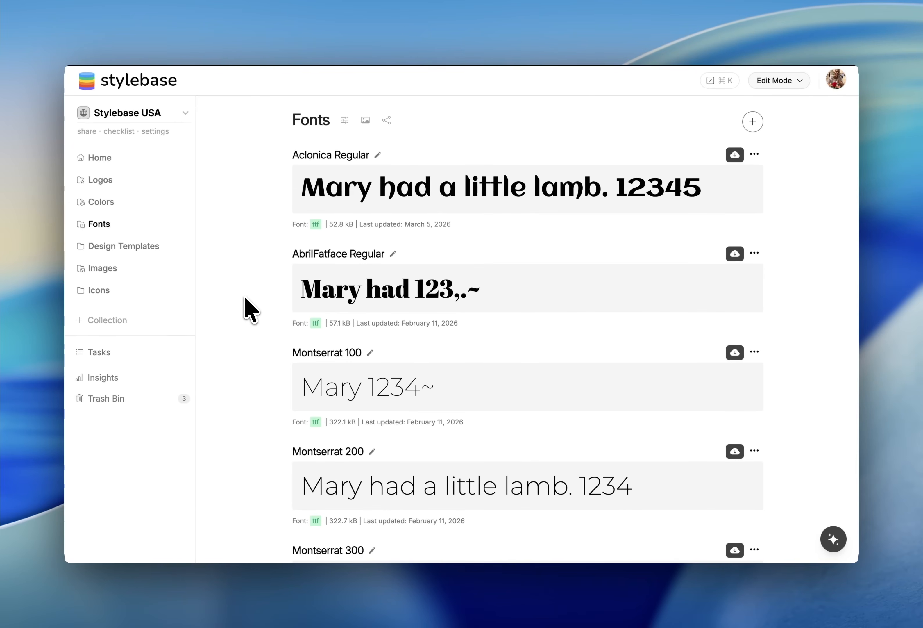
Search the quick actions for share, settings and theme commands
key(super+k)
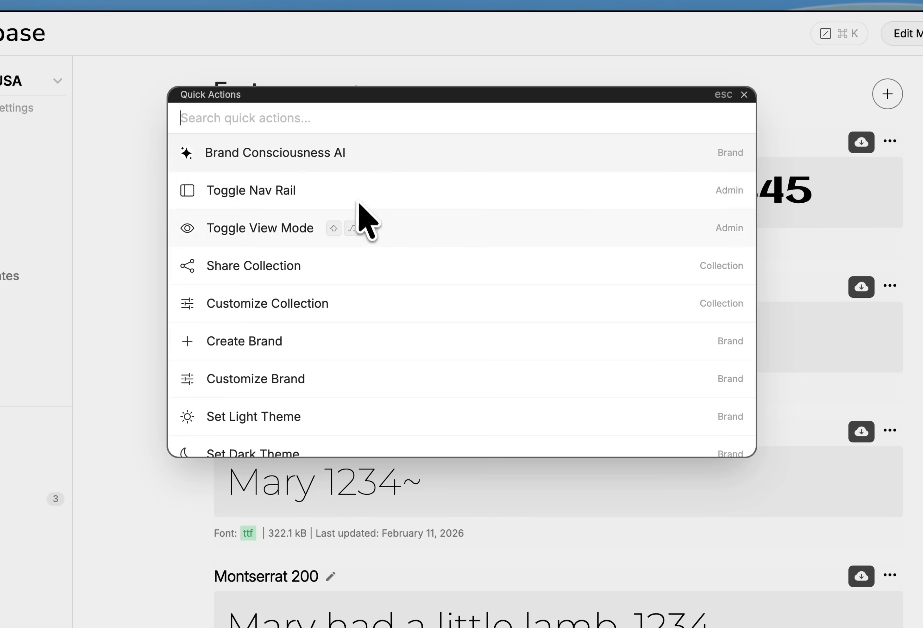
text(t)
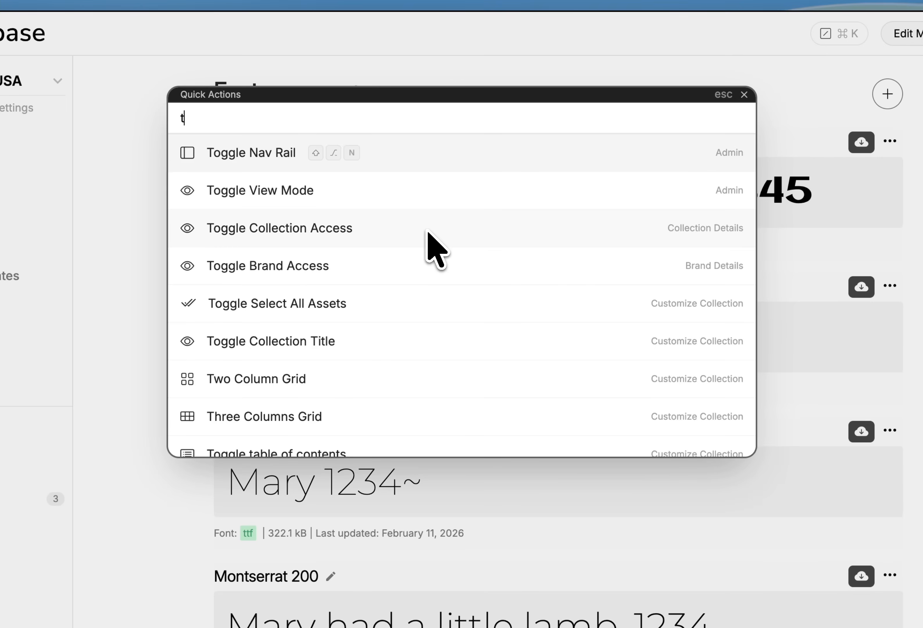
key(BackSpace)
text(share)
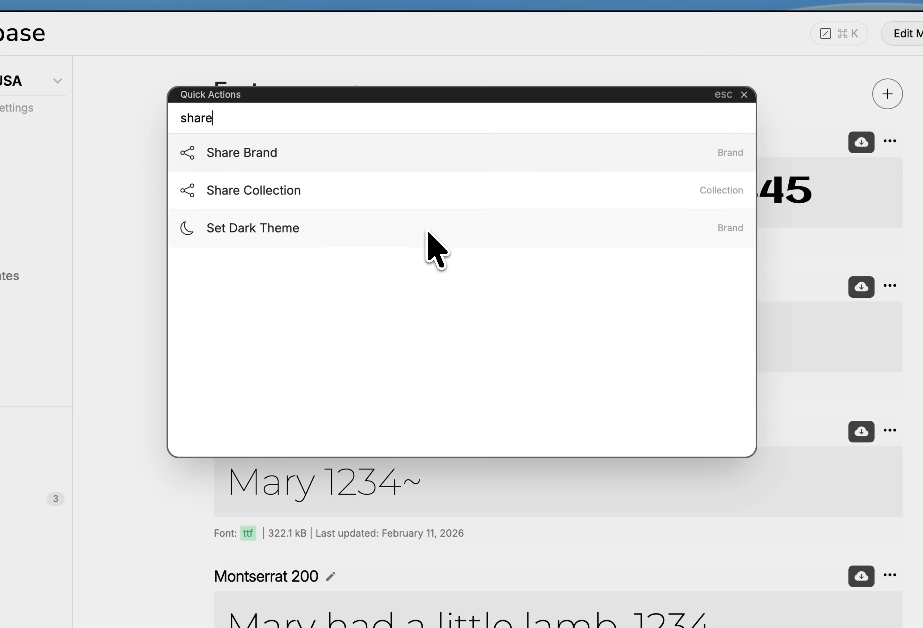
text(settings)
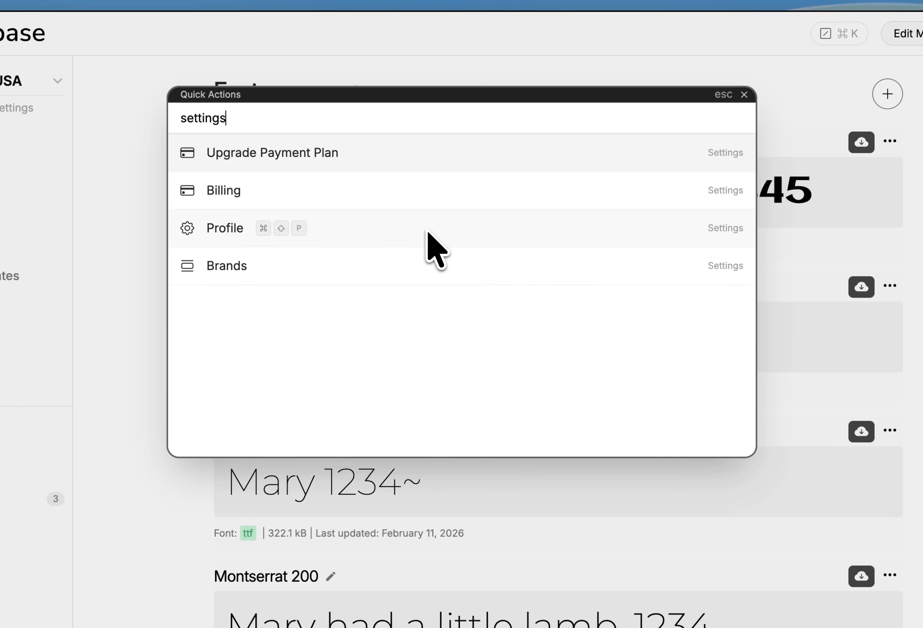
text(theme)
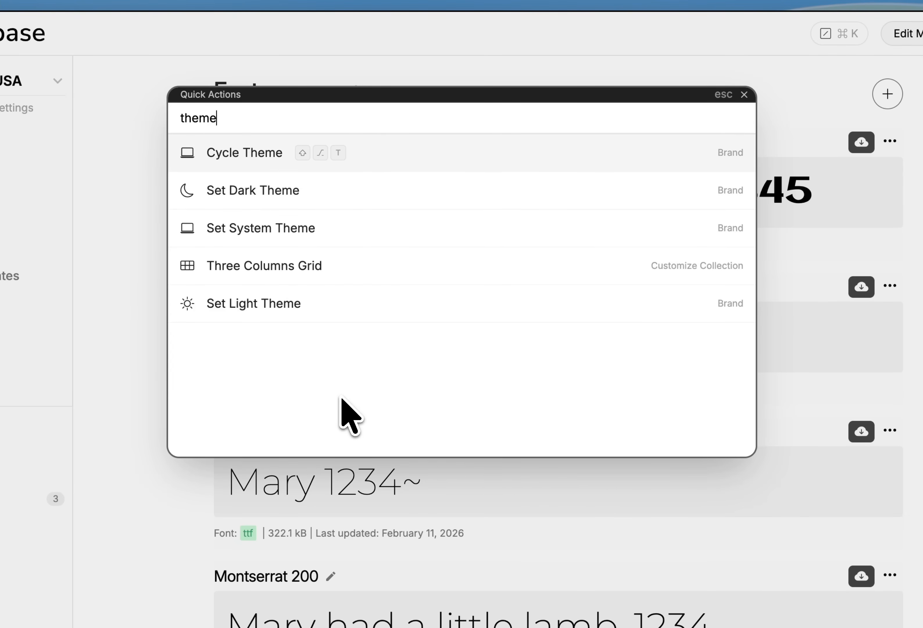
Cycle the theme to dark and switch it back to light
key(Return)
key(shift+alt+t)
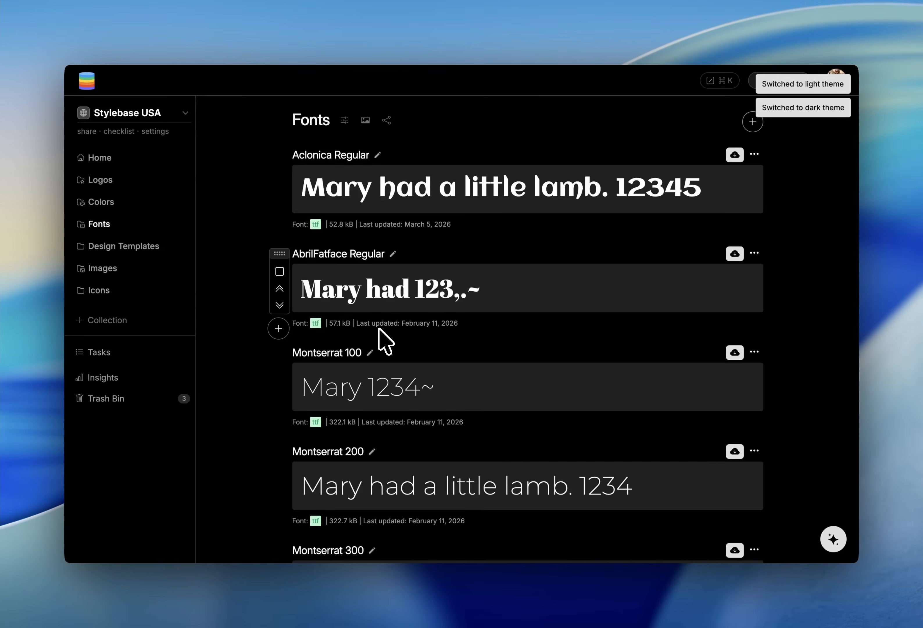
key(shift+alt+t)
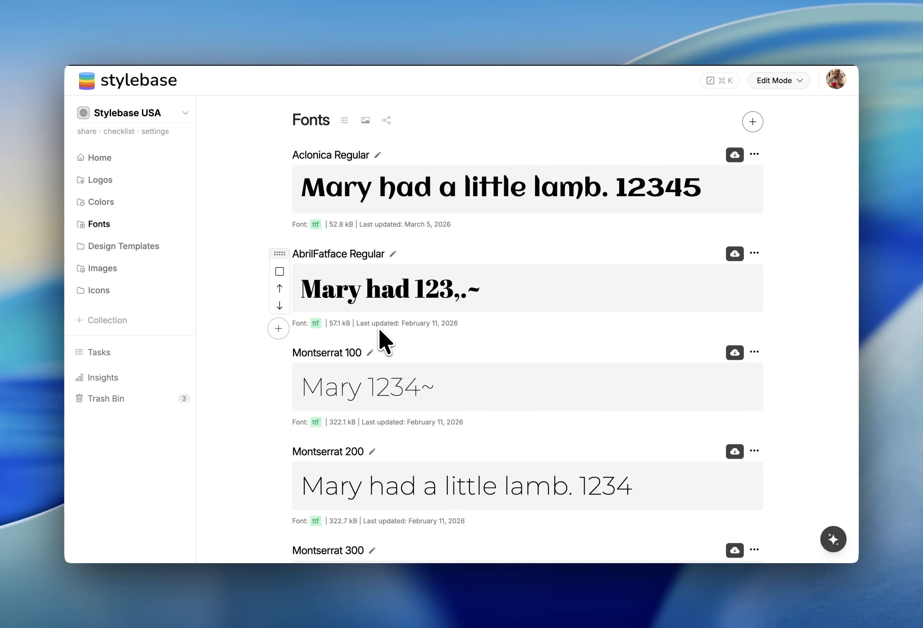
Toggle View Mode from the quick actions and switch back to Edit Mode
key(super+k)
text(viw)
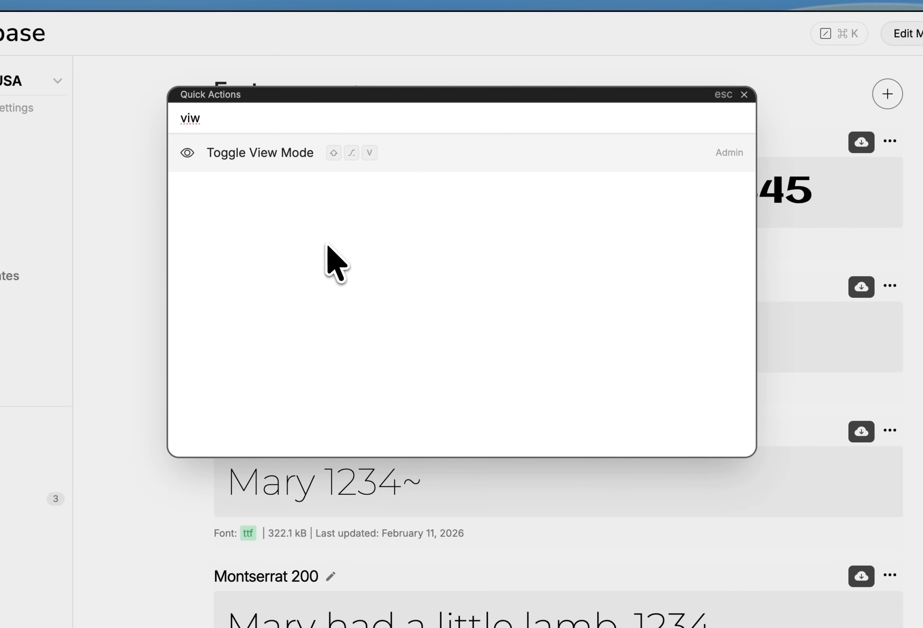
key(shift+alt+v)
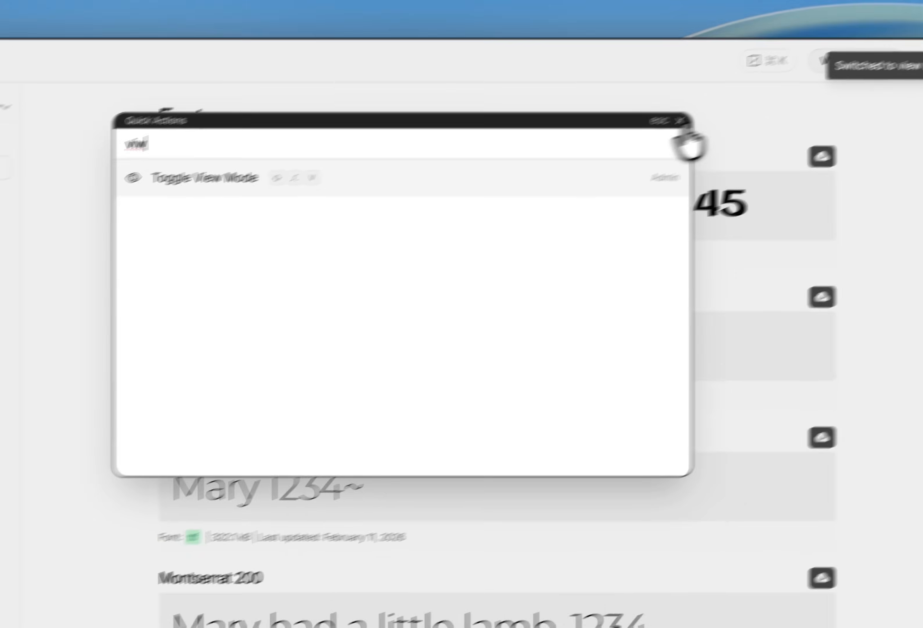
click(743, 94)
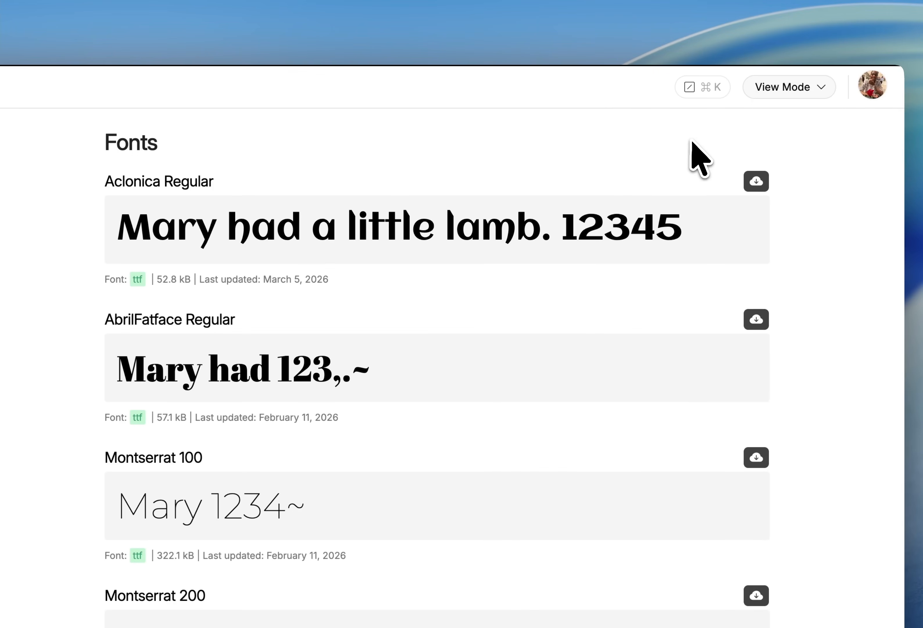
key(alt+shift+v)
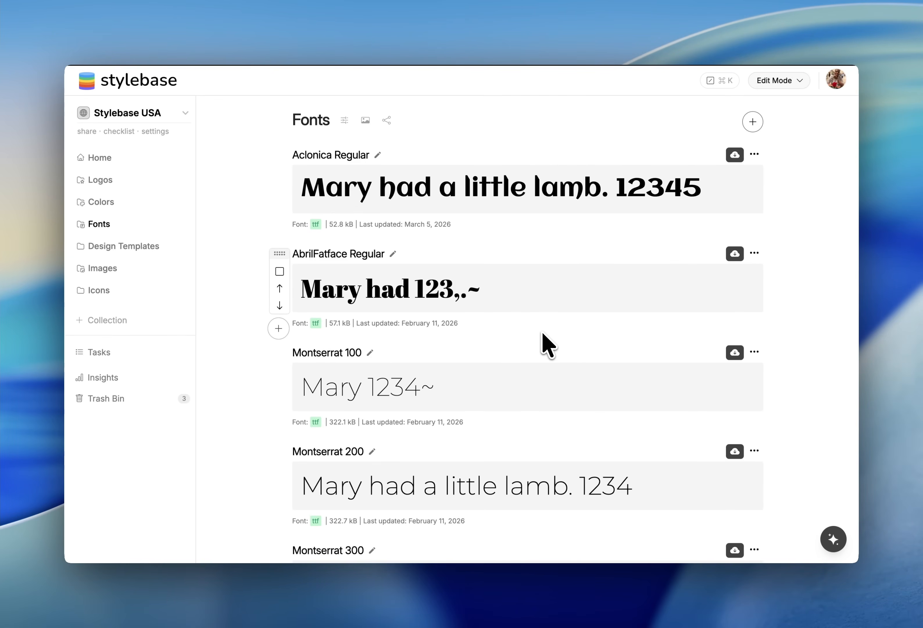
Search the quick actions for billing, brand and customize commands
key(super+k)
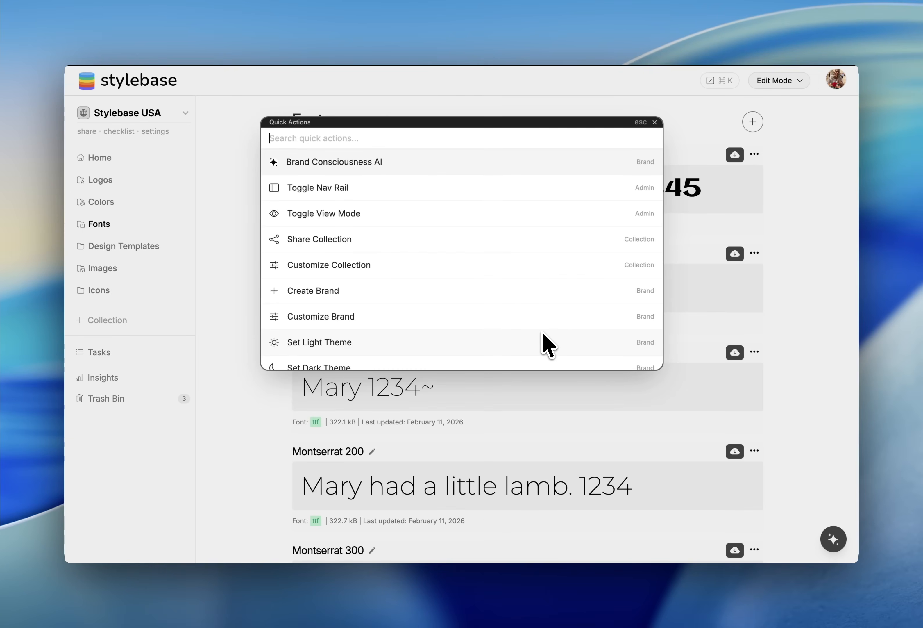
text(bil)
key(super+a)
text(brand)
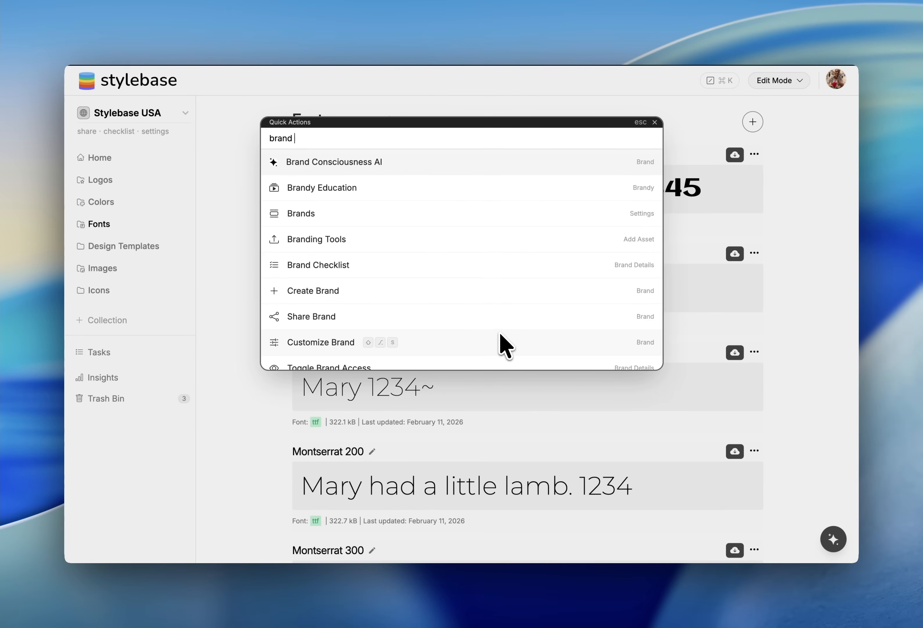
text( se)
text(cust)
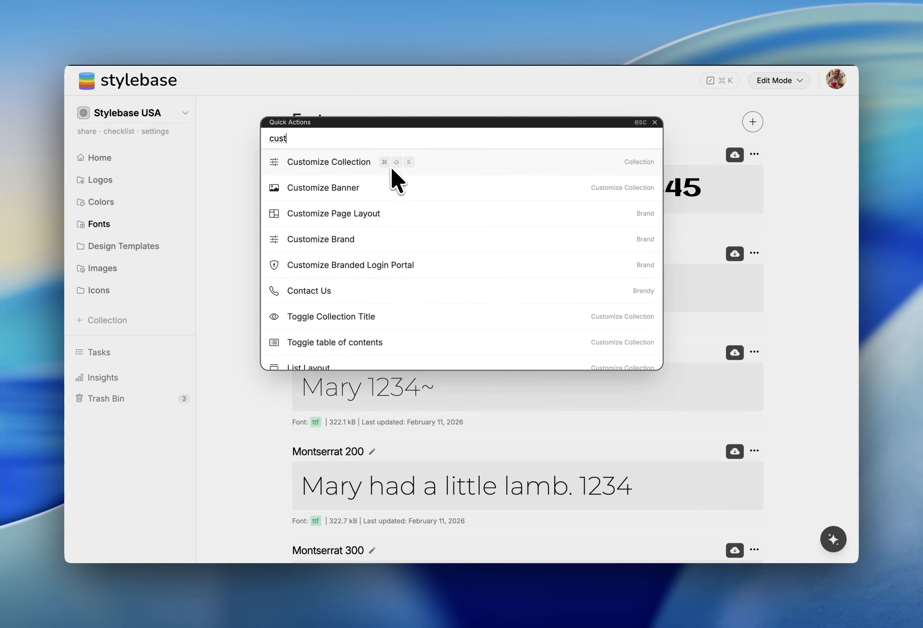
Toggle the Customize Collection panel, open Brand Settings, and dismiss the quick actions palette
key(super+shift+s)
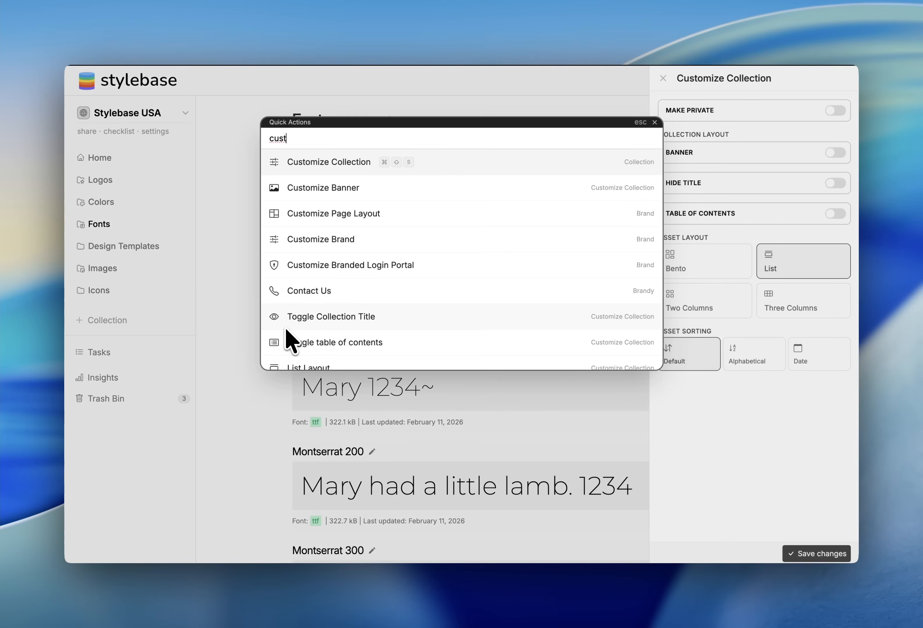
key(super+shift+s)
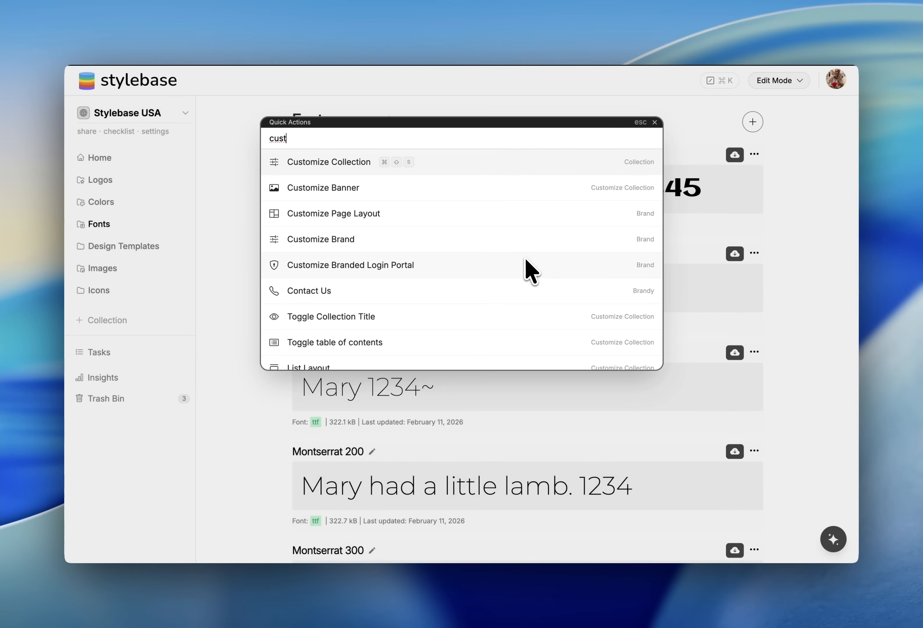
key(super+shift+s)
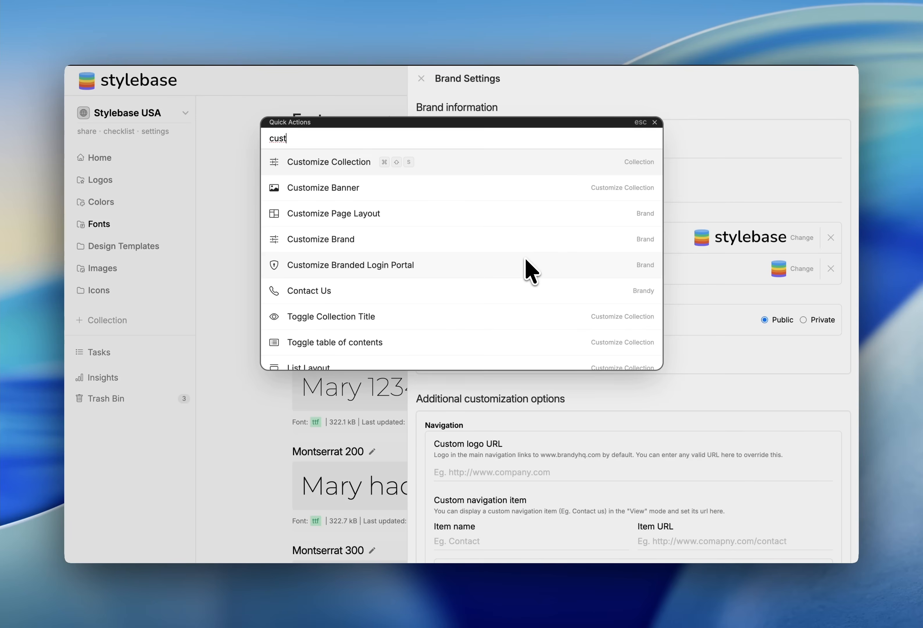
click(657, 123)
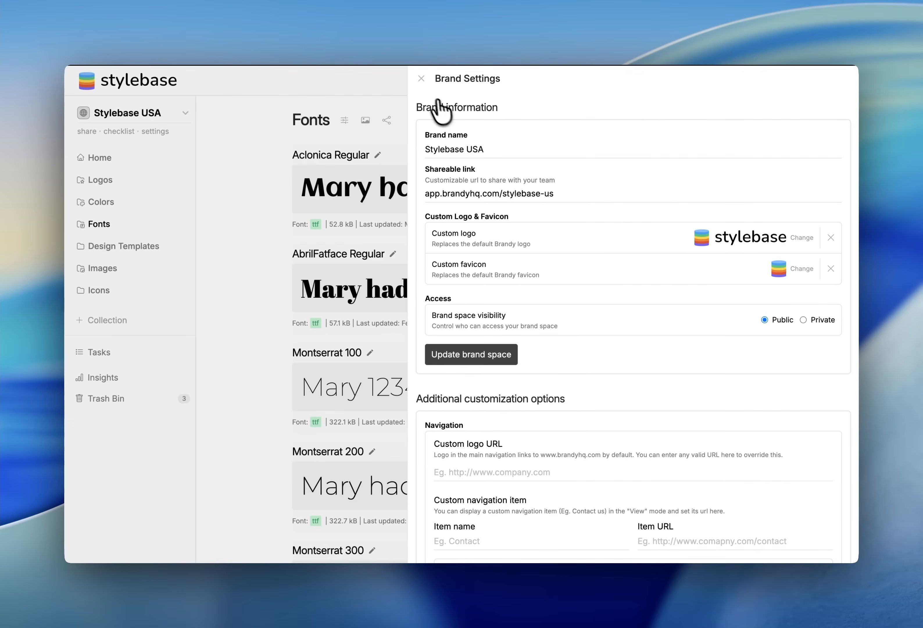
Close Brand Settings and reopen it through the Customize Brand quick action
click(423, 80)
key(super+k)
text(cus)
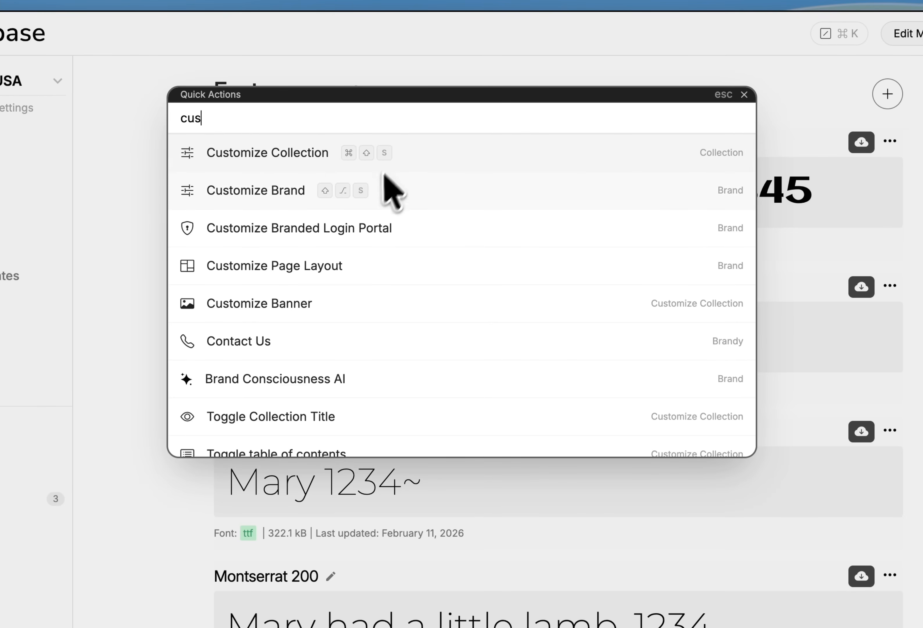
key(Down)
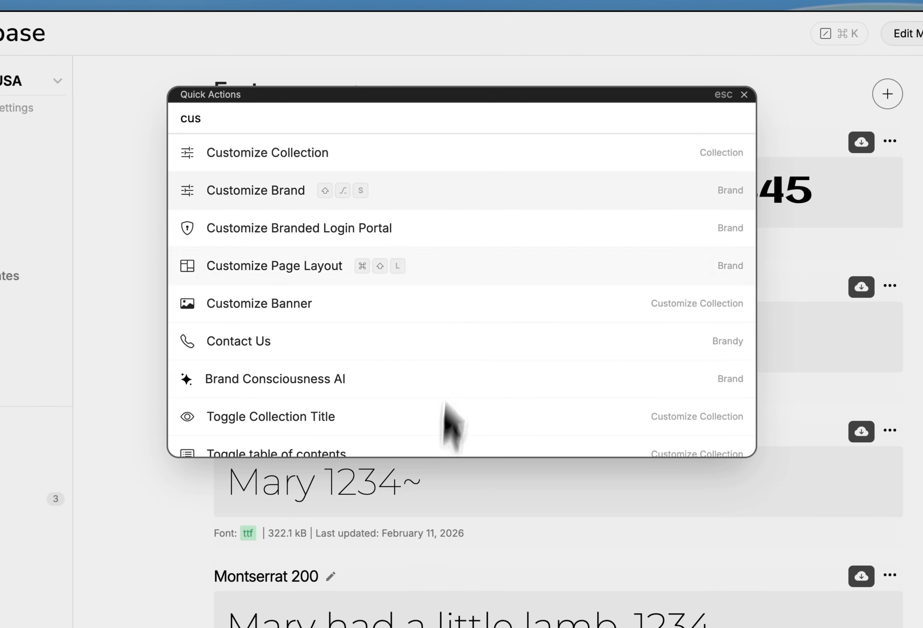
click(468, 467)
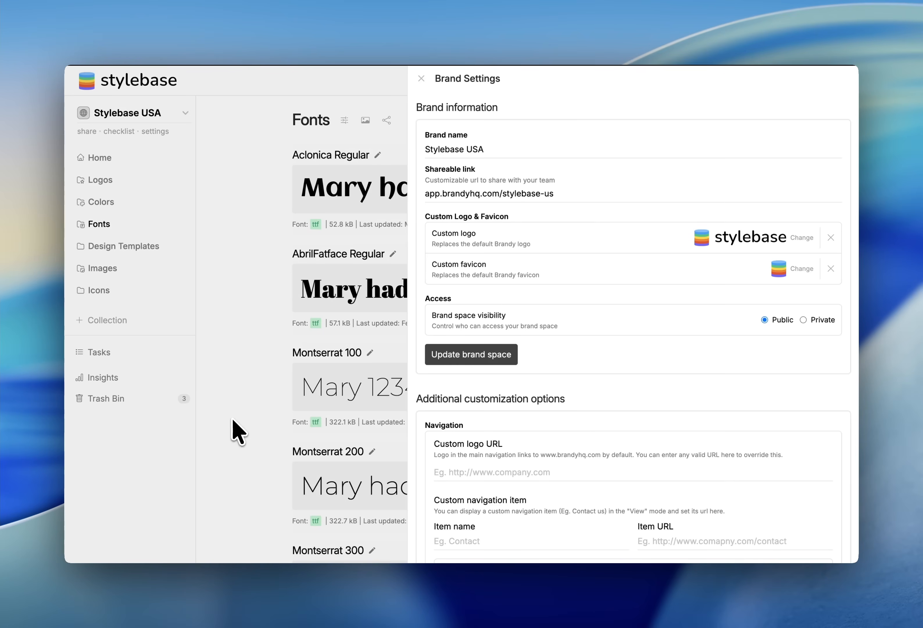
Set the theme's primary color to a custom #7db0e8 picked with the eyedropper from the color picker
scroll(577, 438, down, 10)
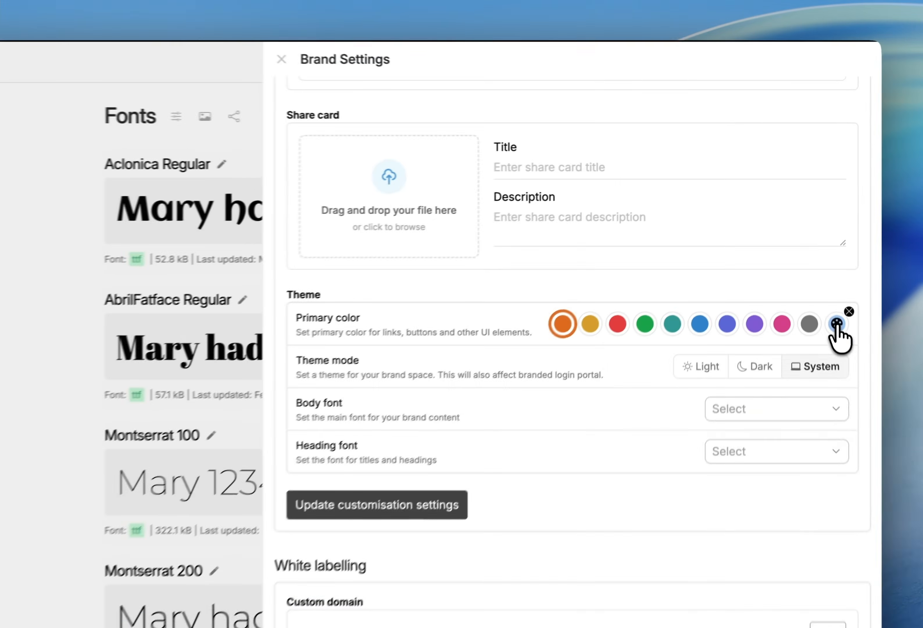
click(825, 274)
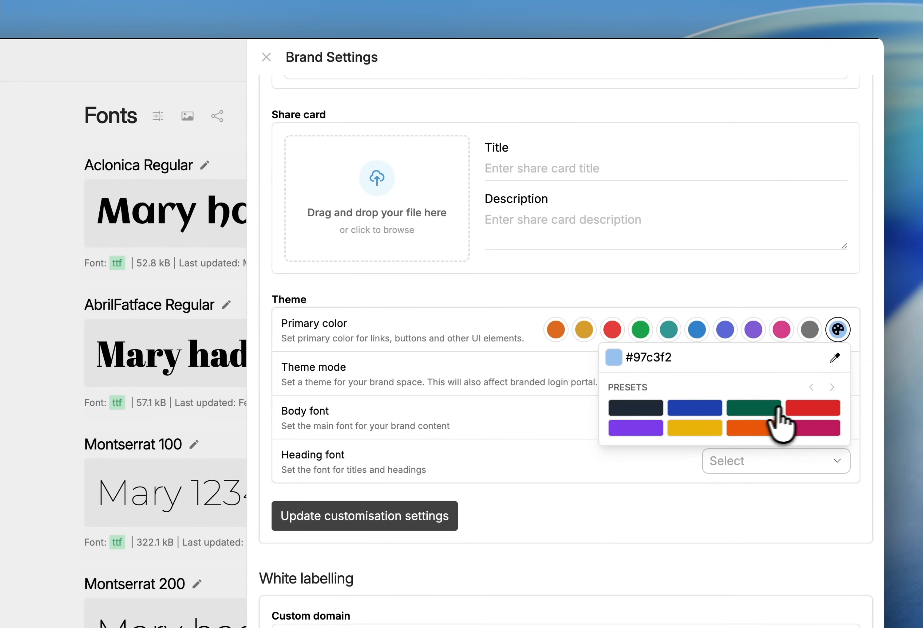
click(816, 407)
click(835, 357)
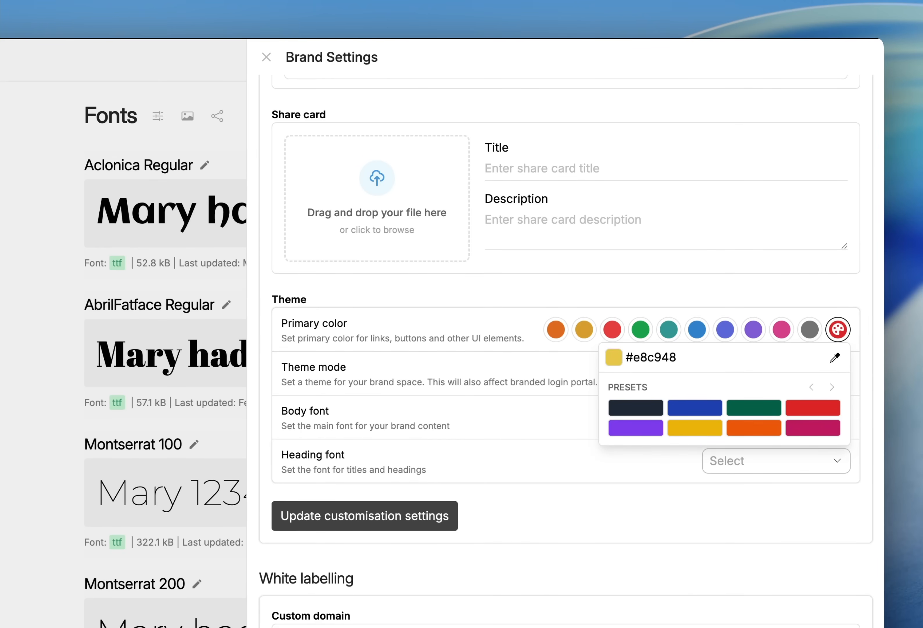
click(834, 357)
click(124, 188)
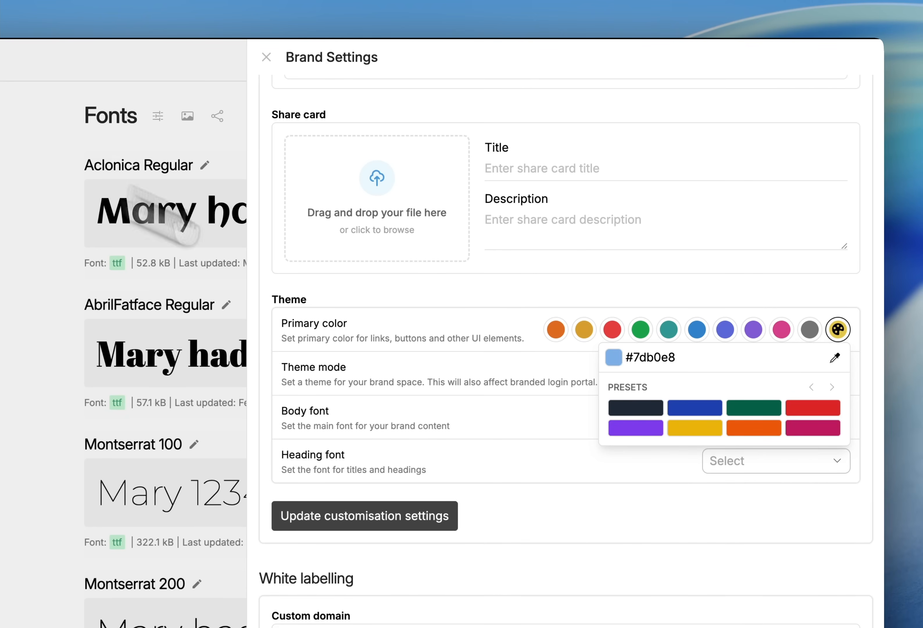
click(690, 294)
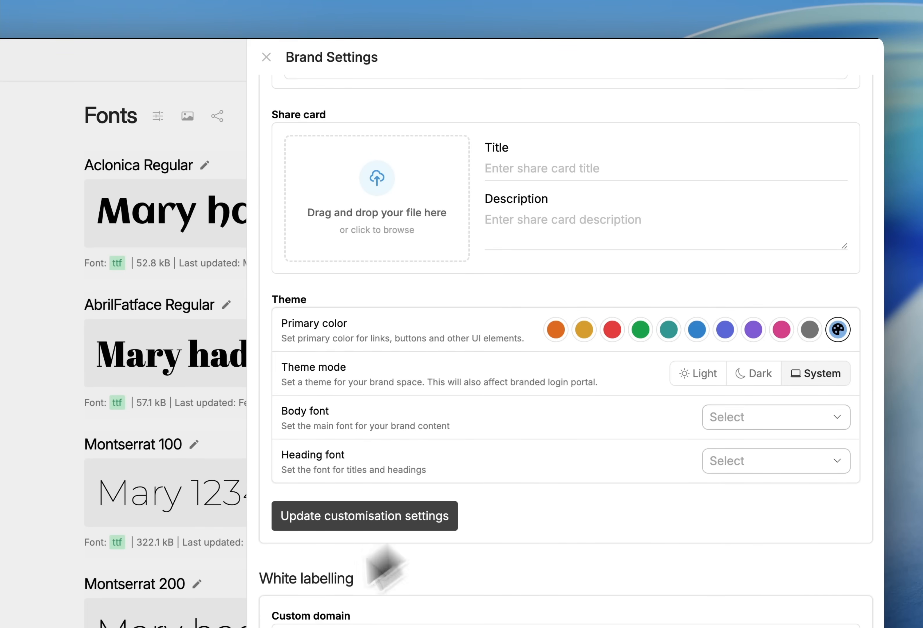
Enable the branded login portal and open its customization
scroll(380, 560, down, 10)
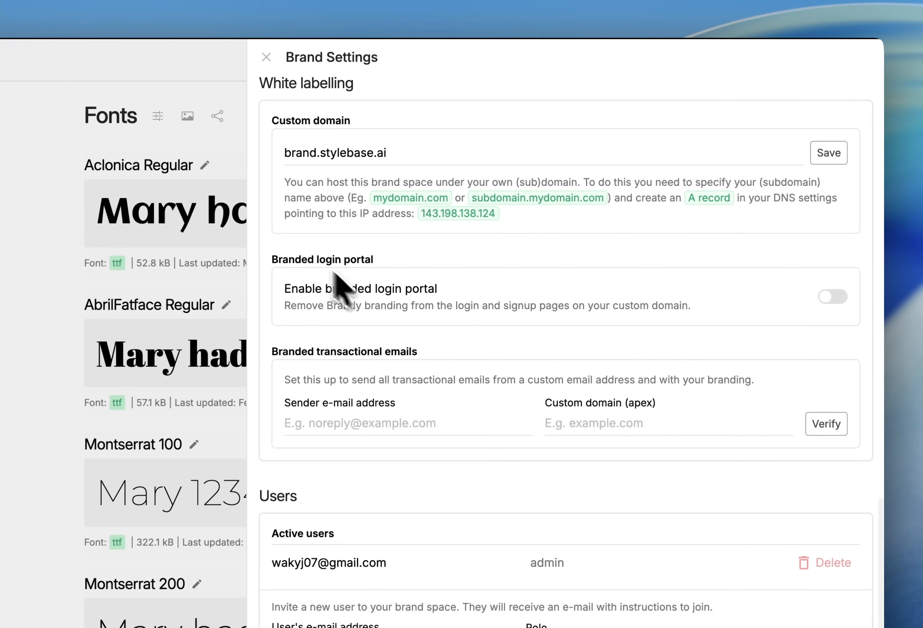
click(832, 296)
click(619, 352)
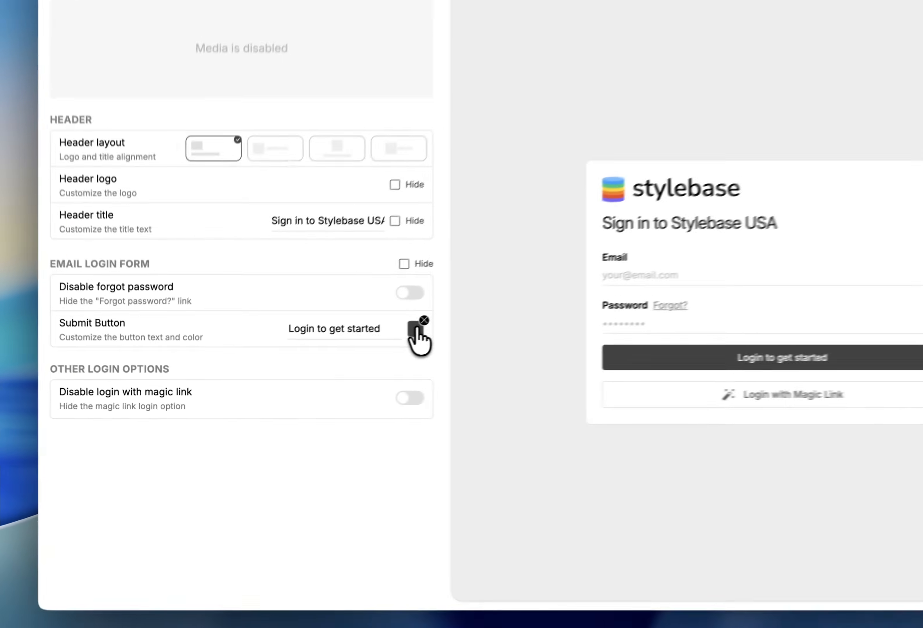
Set the login portal's submit button color to the theme accent color
click(344, 354)
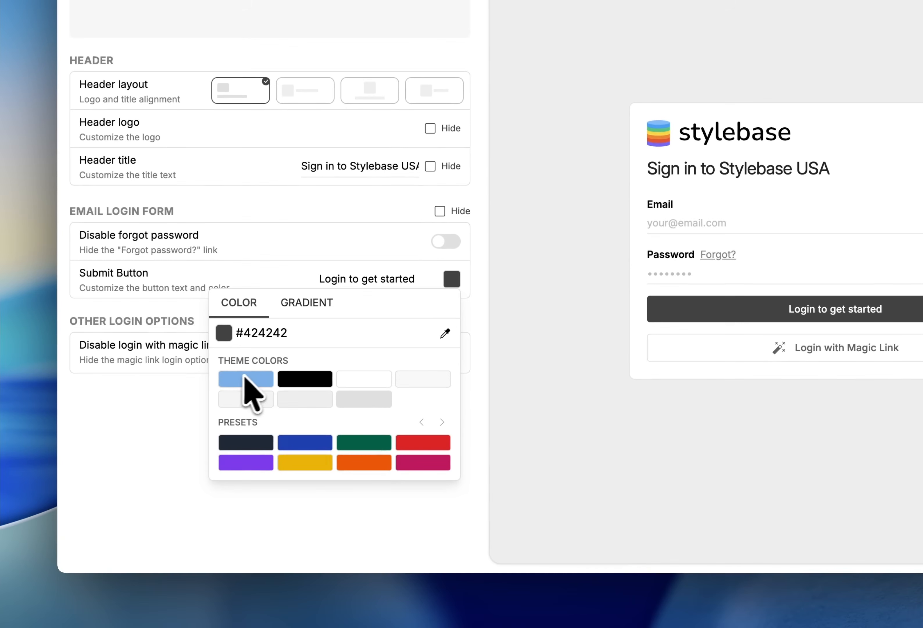
click(244, 379)
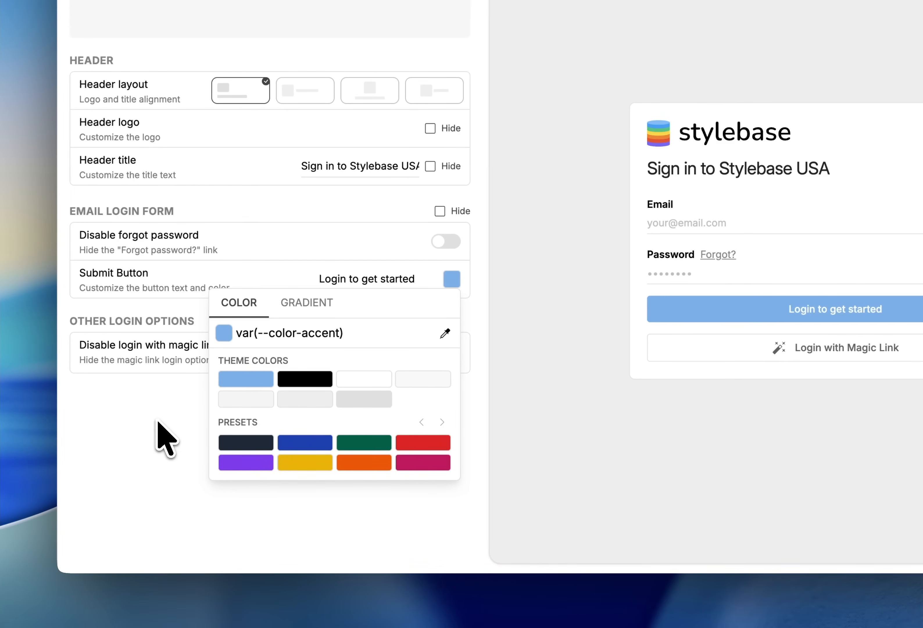
click(164, 434)
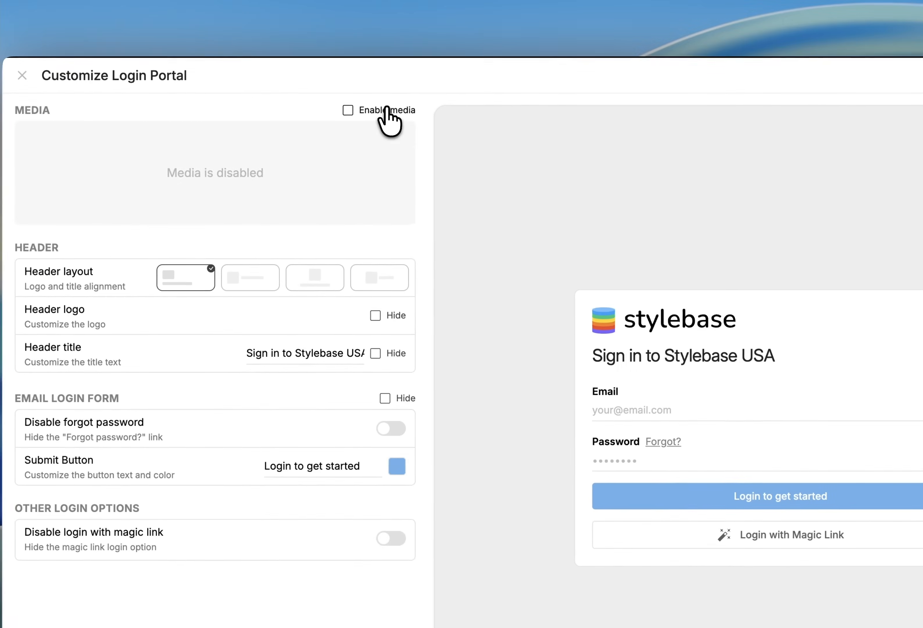
Enable media on the login portal and choose the mountain preset image as the background
click(381, 110)
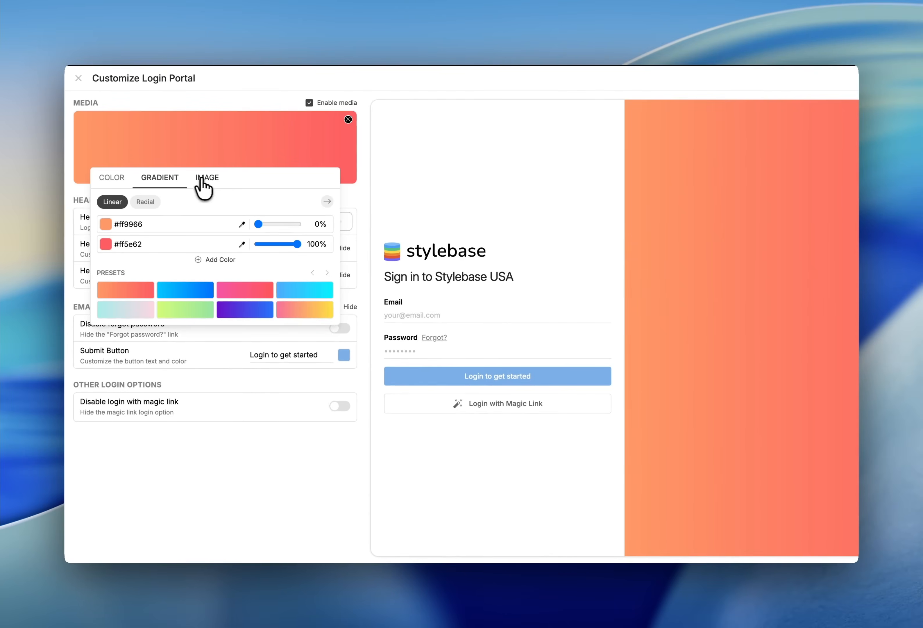
click(203, 178)
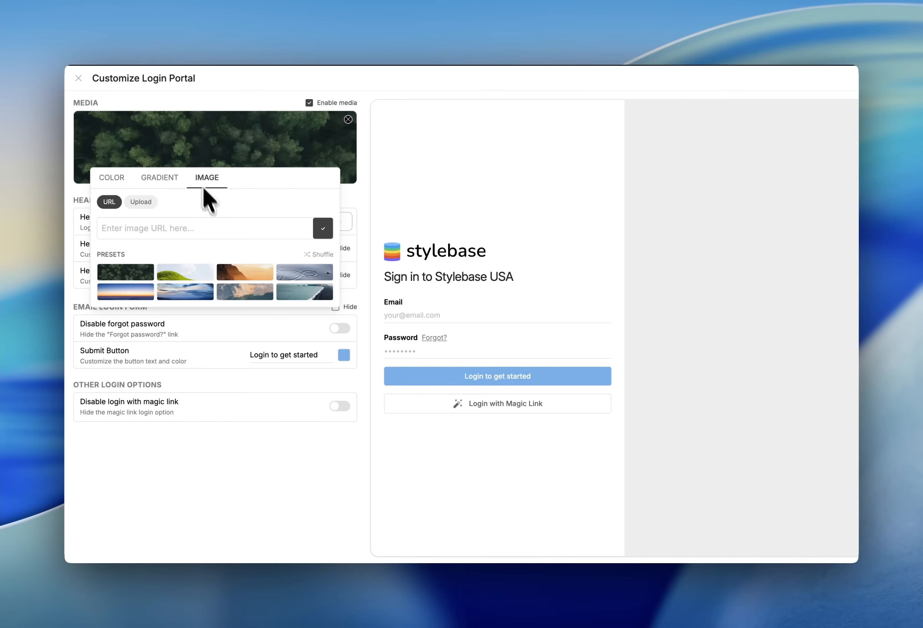
click(245, 296)
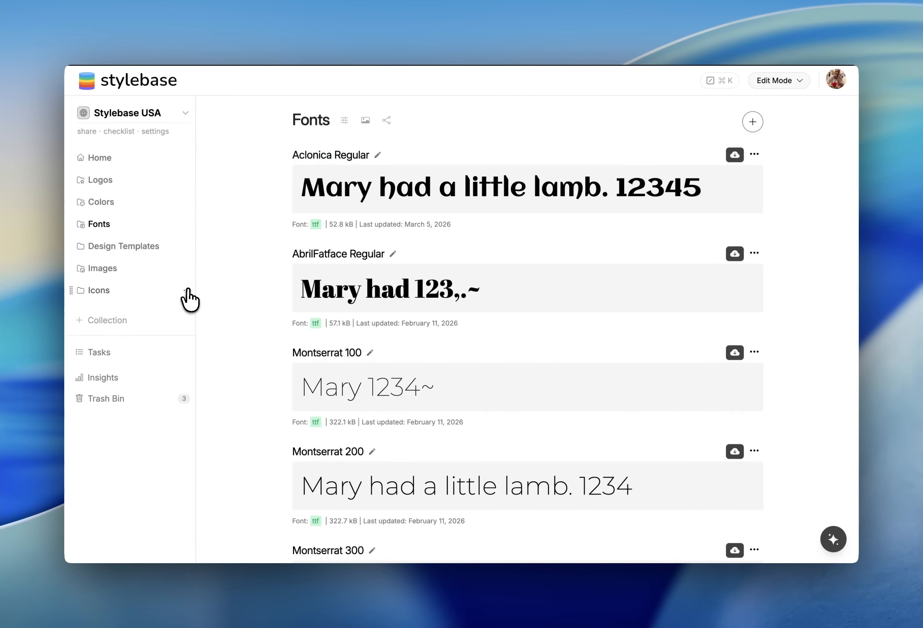
Create a new collection named Video
click(186, 289)
click(138, 308)
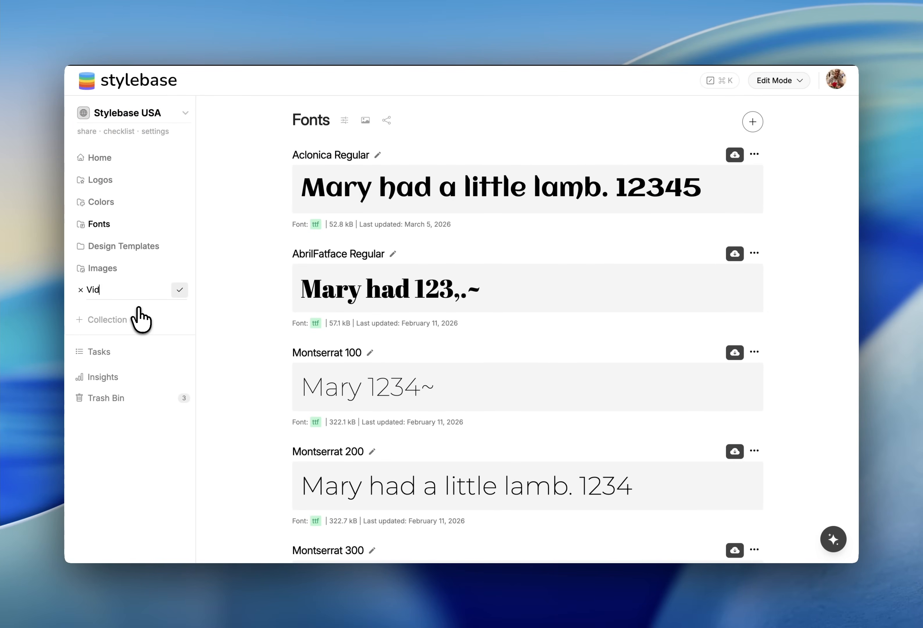
click(120, 291)
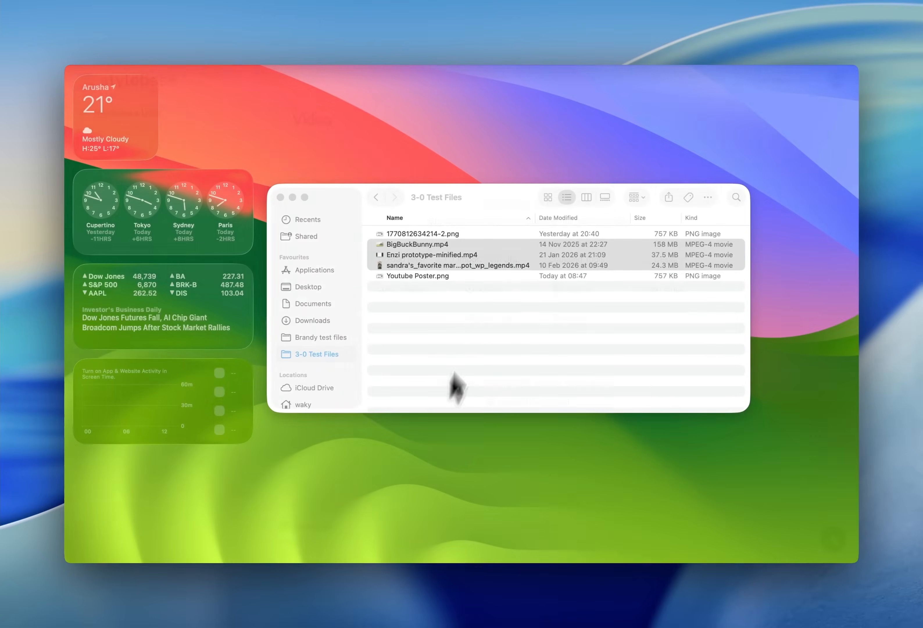
Upload three MP4 video files into the Video collection by dropping them from Finder
drag(464, 228, 468, 253)
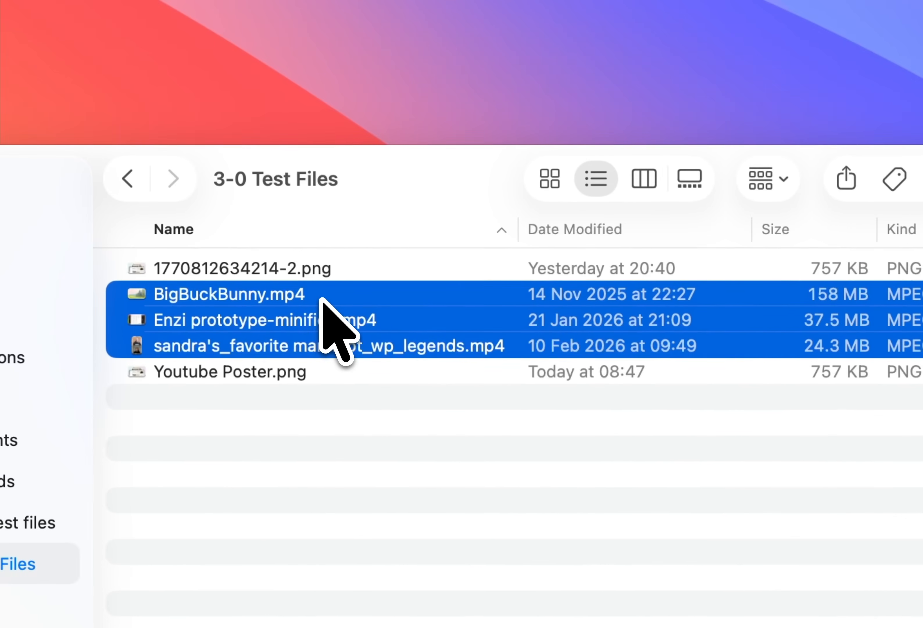
drag(321, 299, 419, 199)
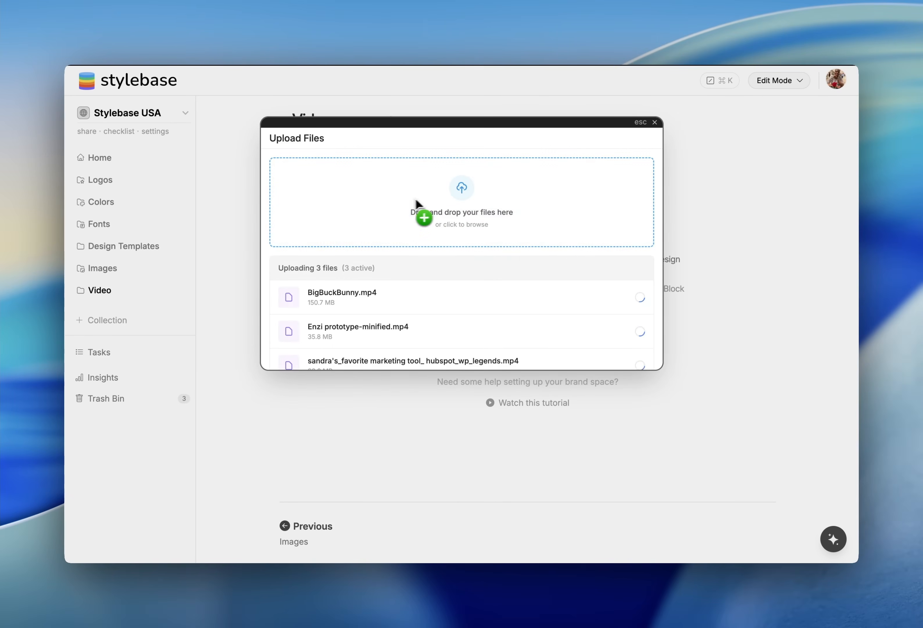
Add a Bento section to the Home cover page
scroll(517, 277, down, 2)
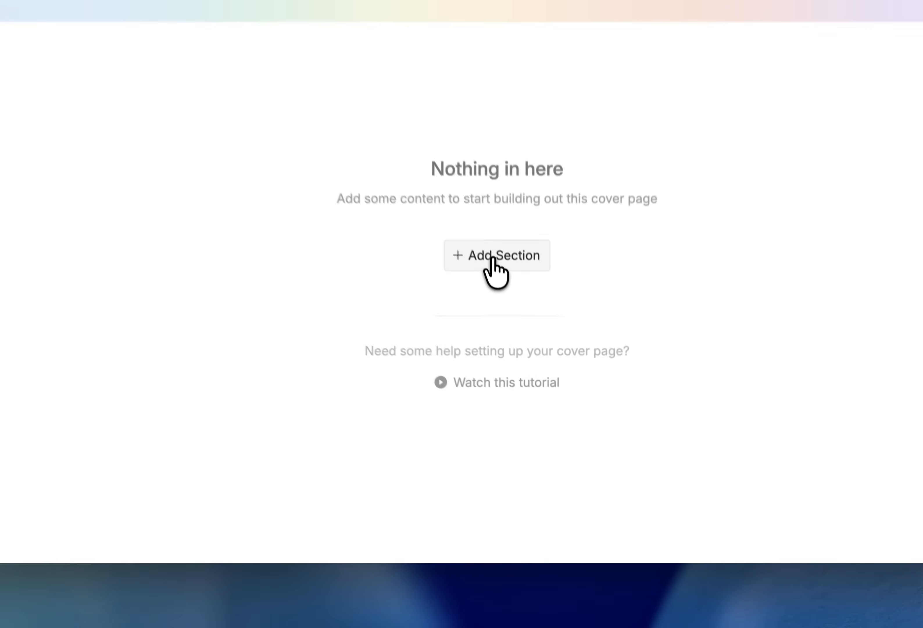
click(525, 363)
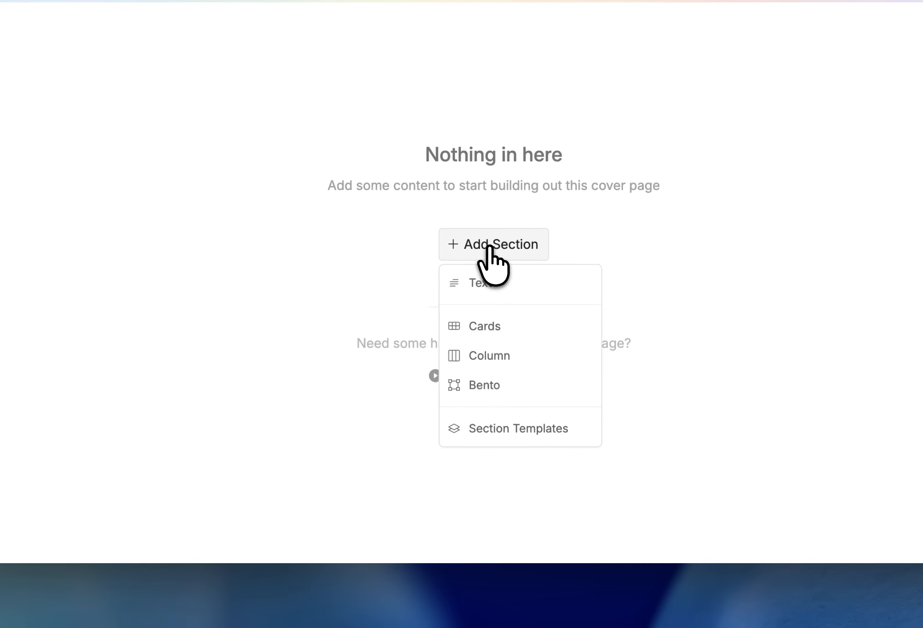
click(507, 384)
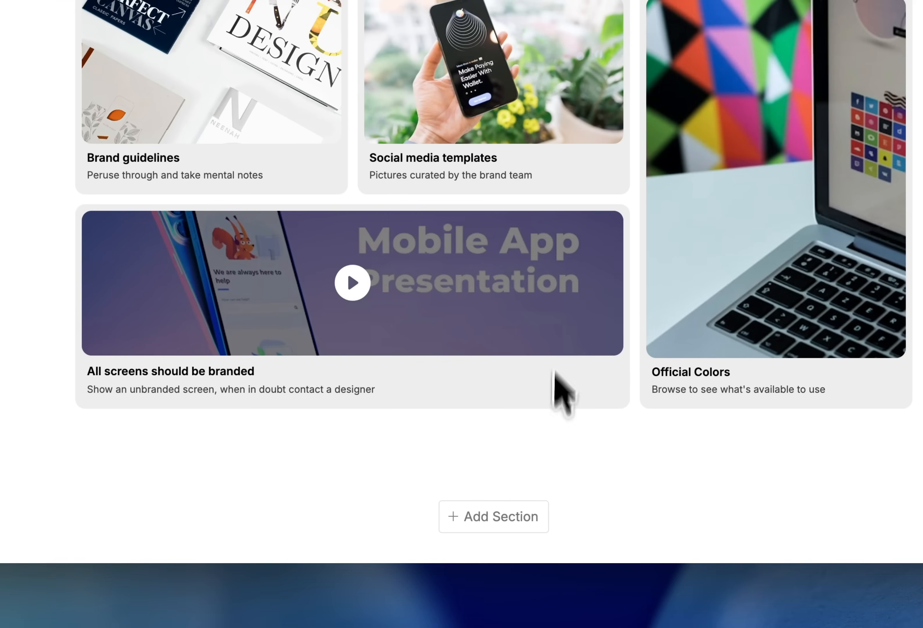
Add a Column section and then a Cards section below it on the cover page
click(496, 521)
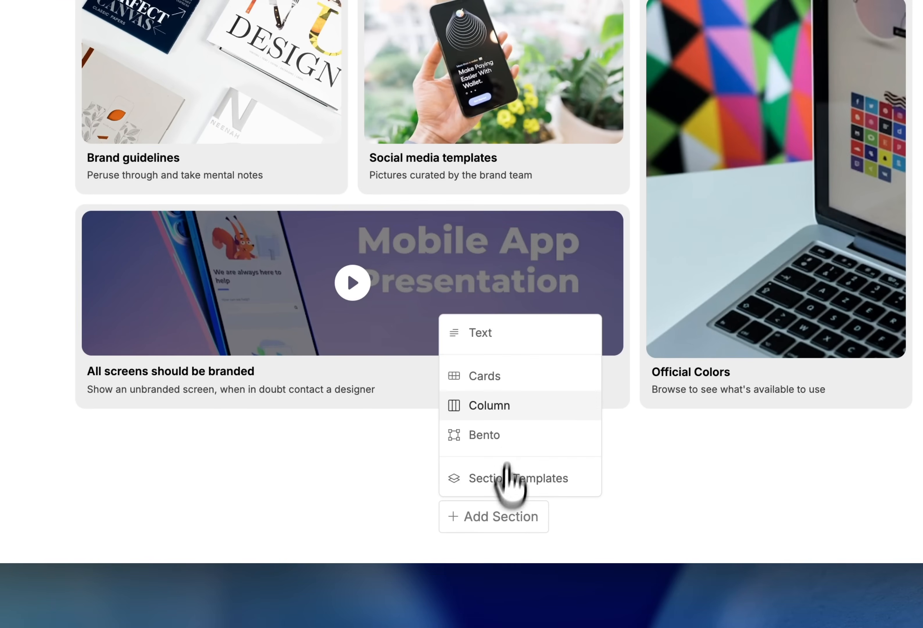
click(496, 405)
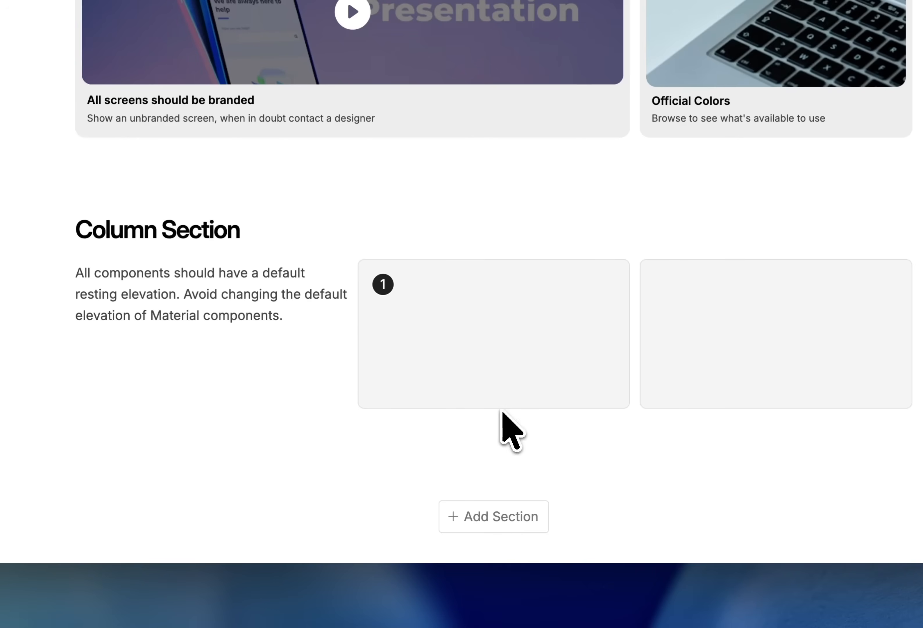
click(496, 520)
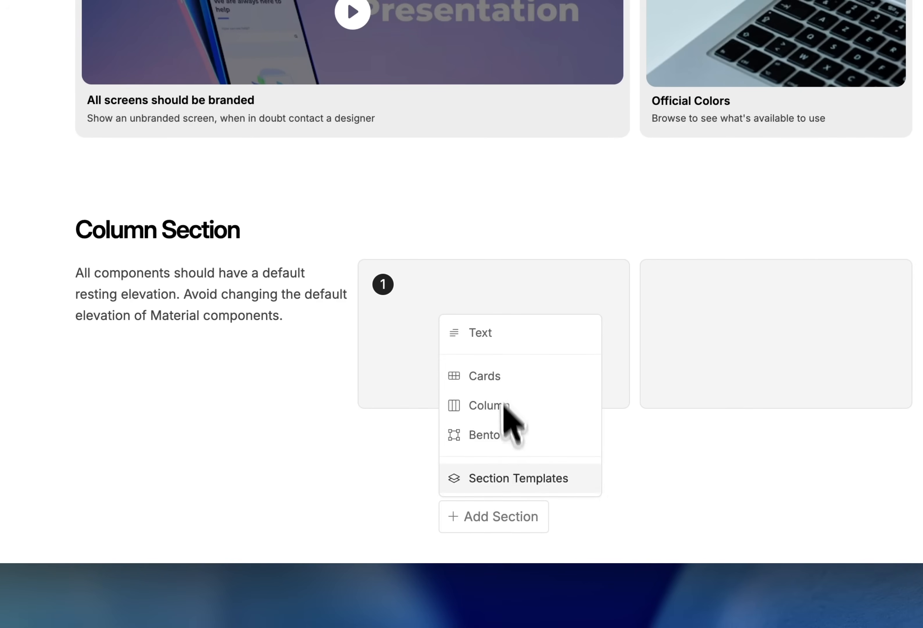
click(517, 381)
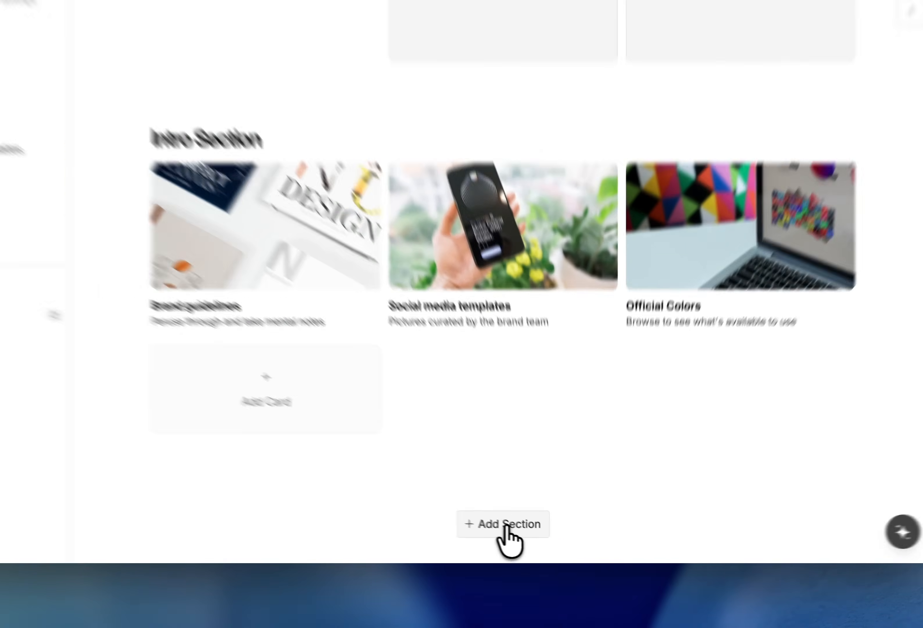
Add the Wide Feature Cards template section from the section templates
click(529, 535)
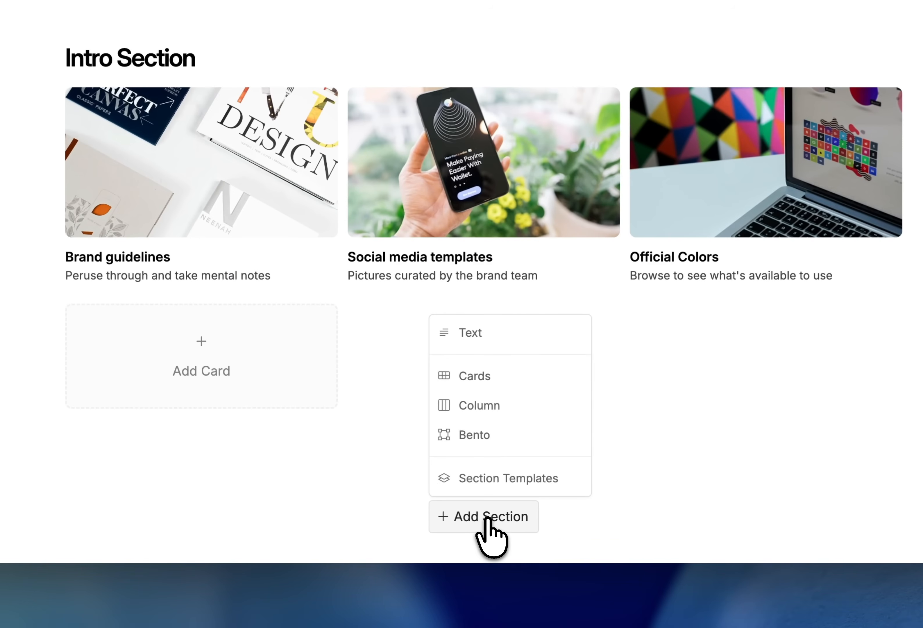
click(496, 482)
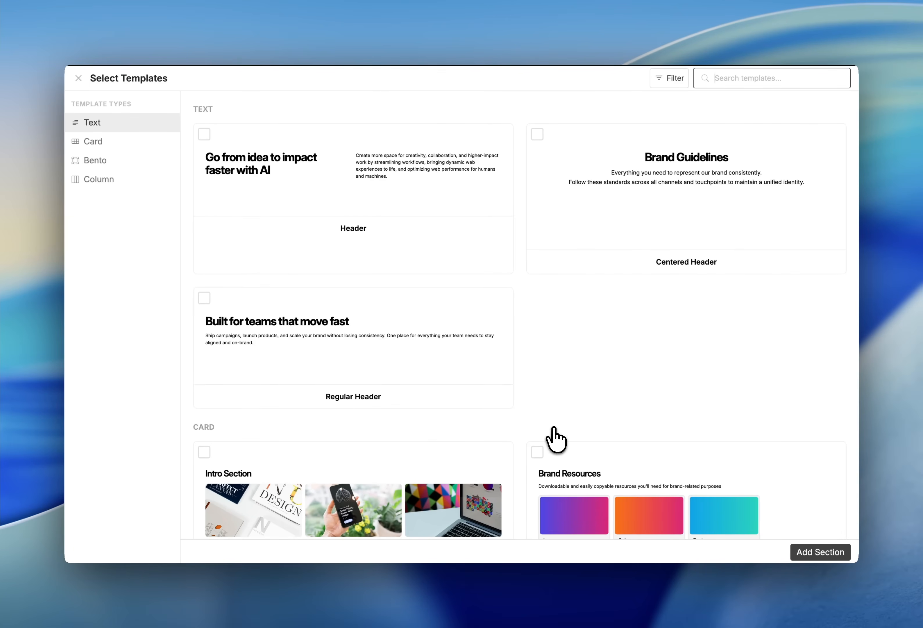
scroll(554, 439, down, 5)
scroll(516, 408, down, 3)
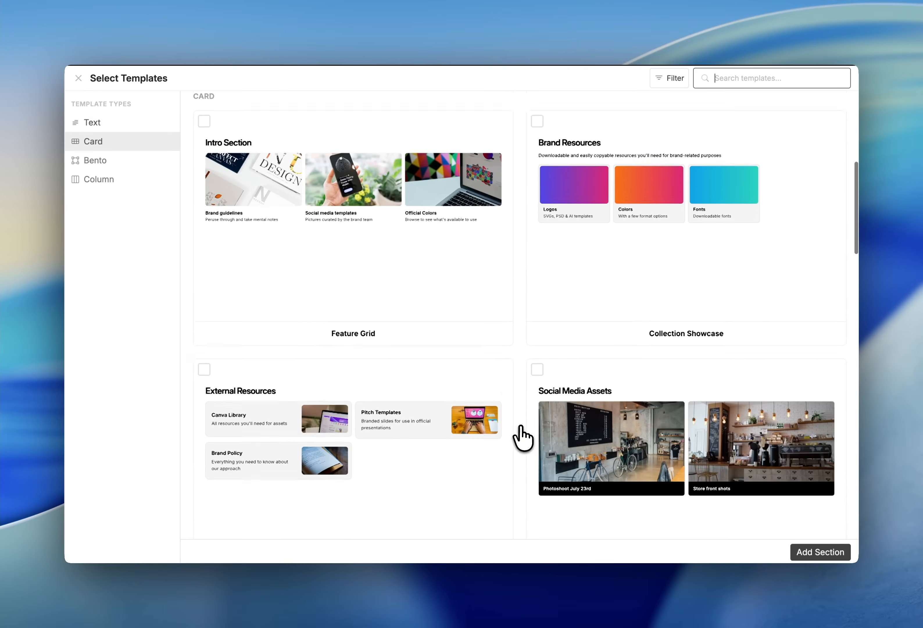
scroll(520, 427, down, 5)
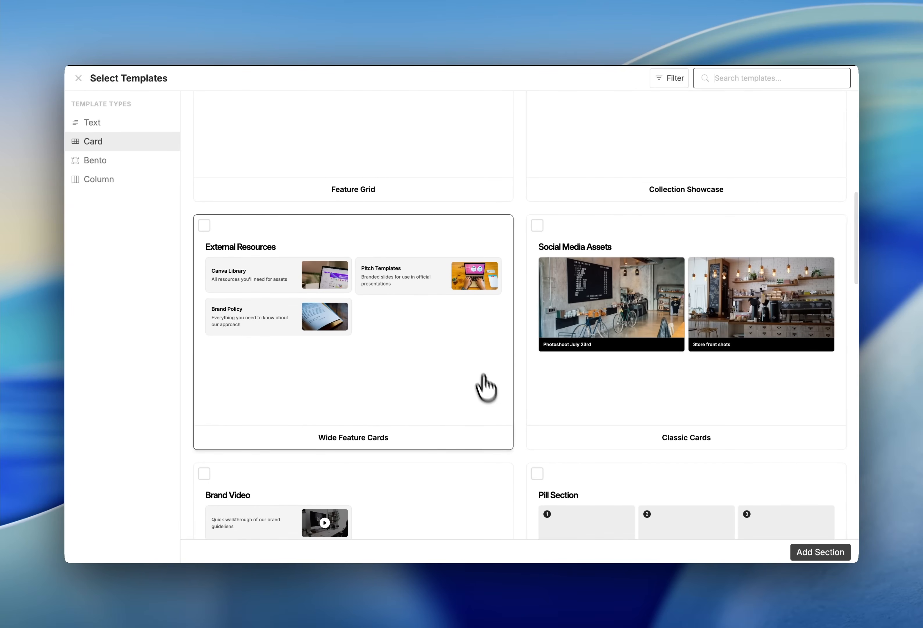
scroll(486, 397, down, 12)
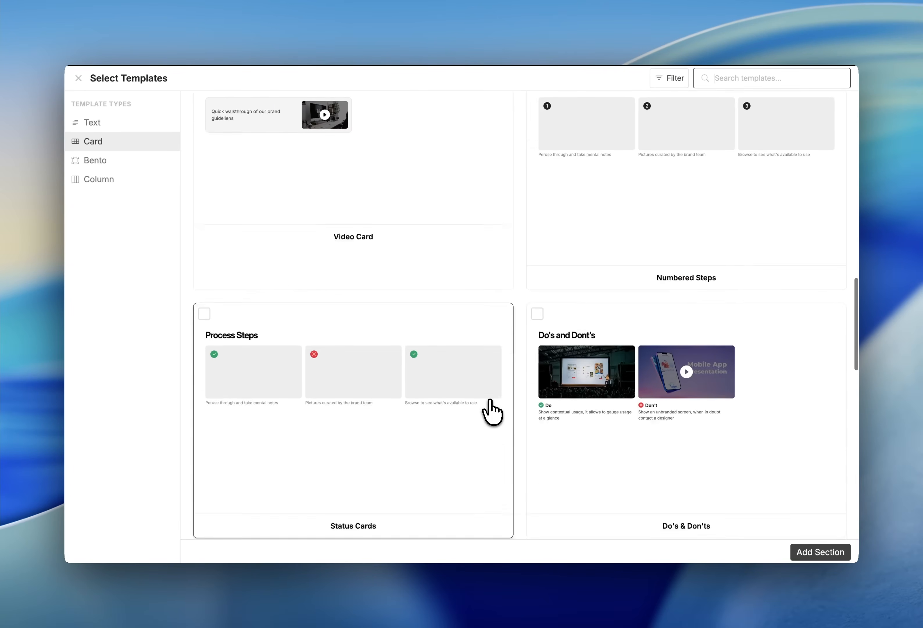
scroll(492, 412, down, 6)
scroll(449, 278, up, 16)
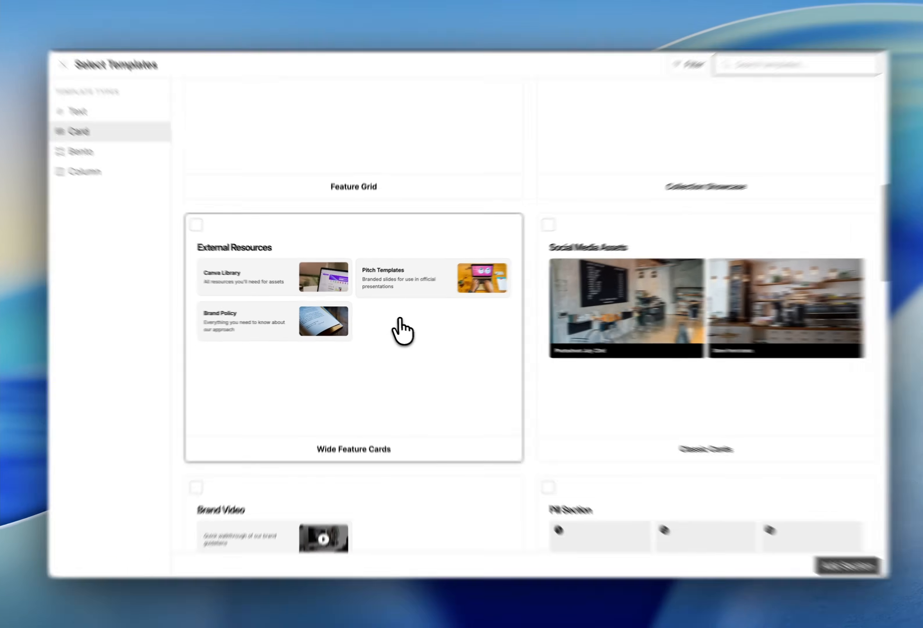
click(397, 246)
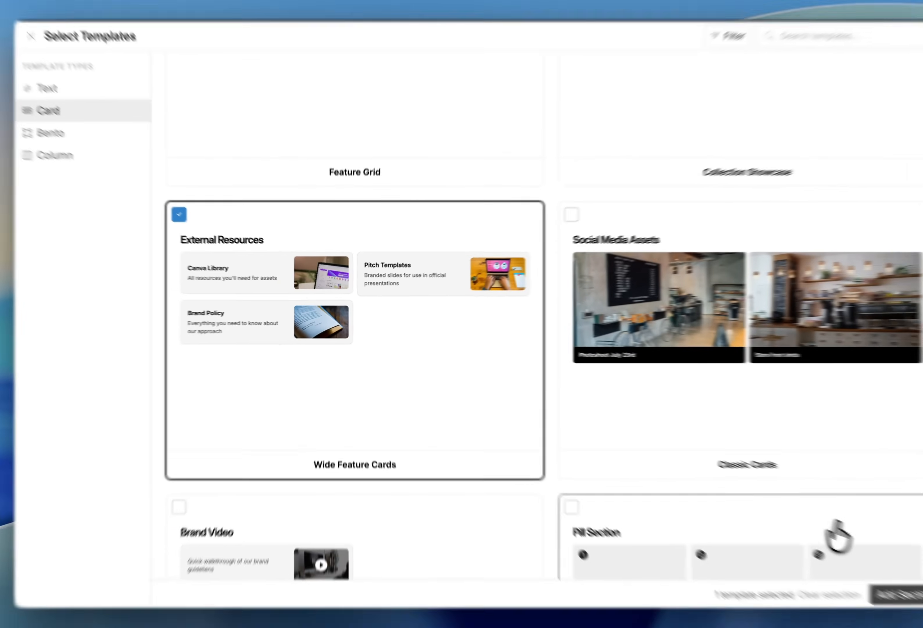
click(898, 595)
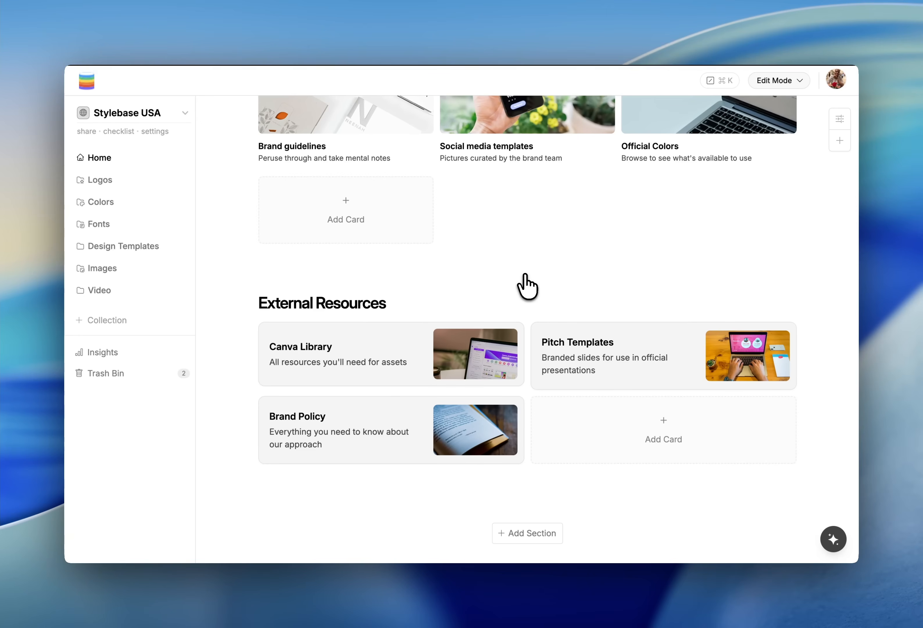
Switch the Bento section to the three equal columns layout and save
scroll(526, 286, up, 15)
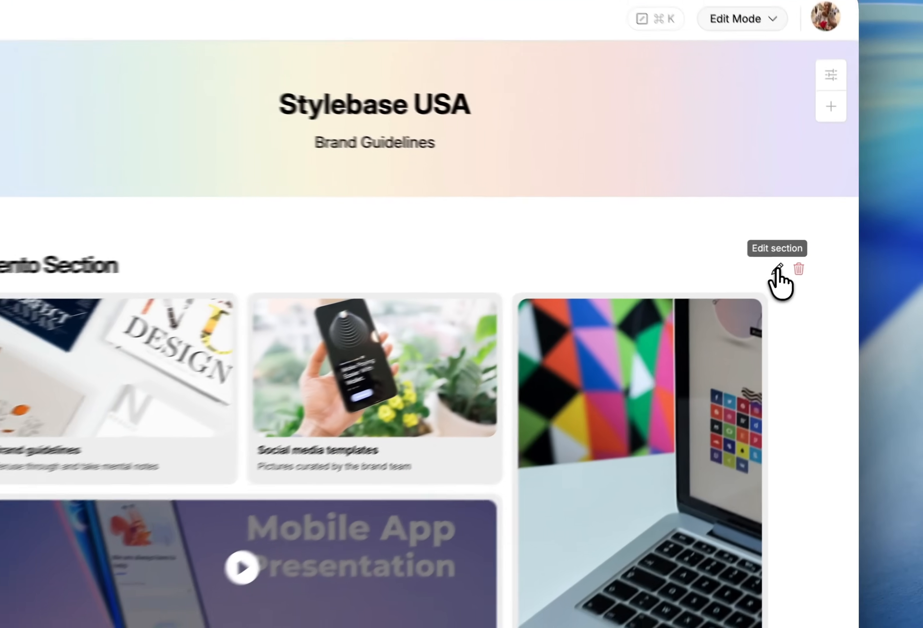
click(802, 251)
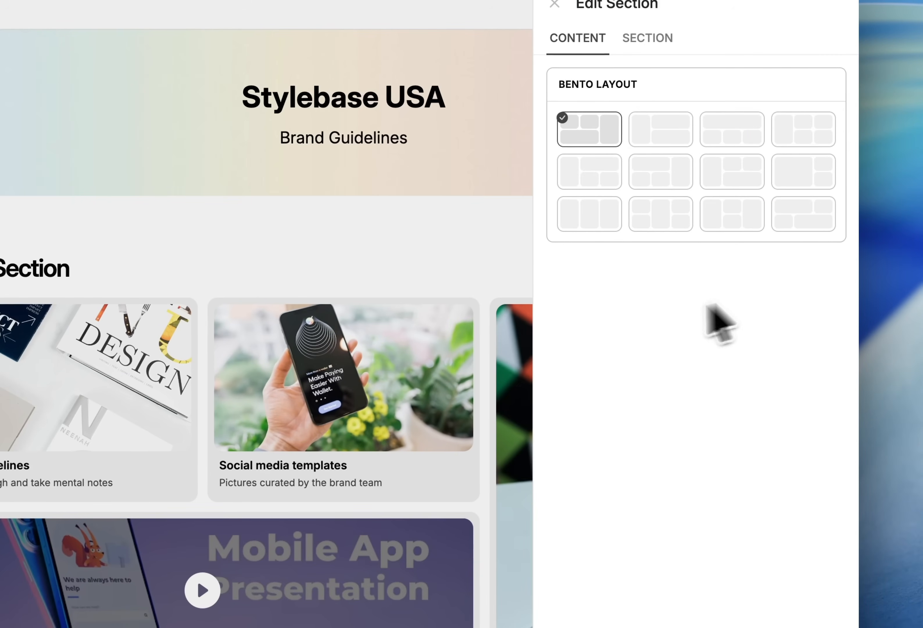
click(797, 178)
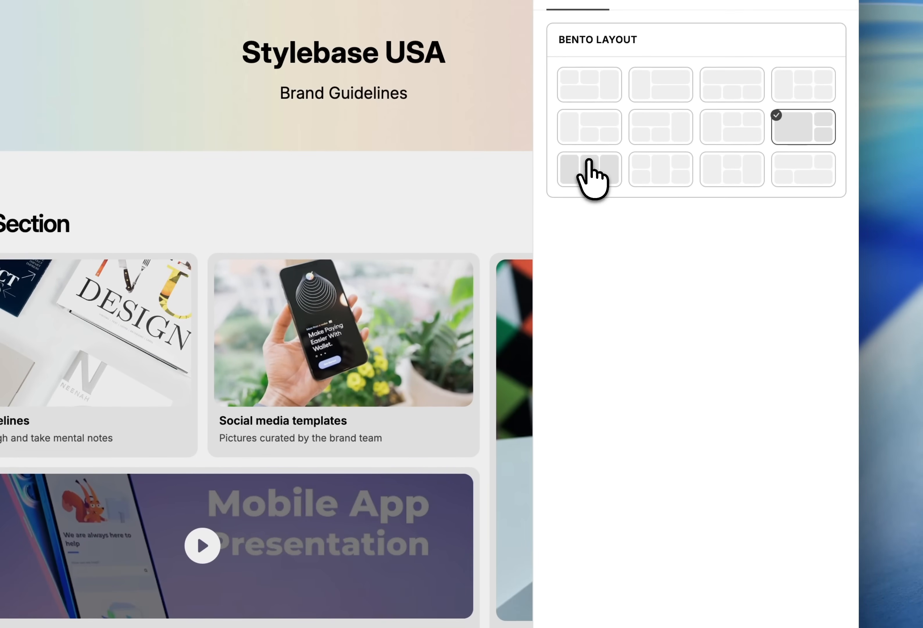
click(591, 178)
click(768, 552)
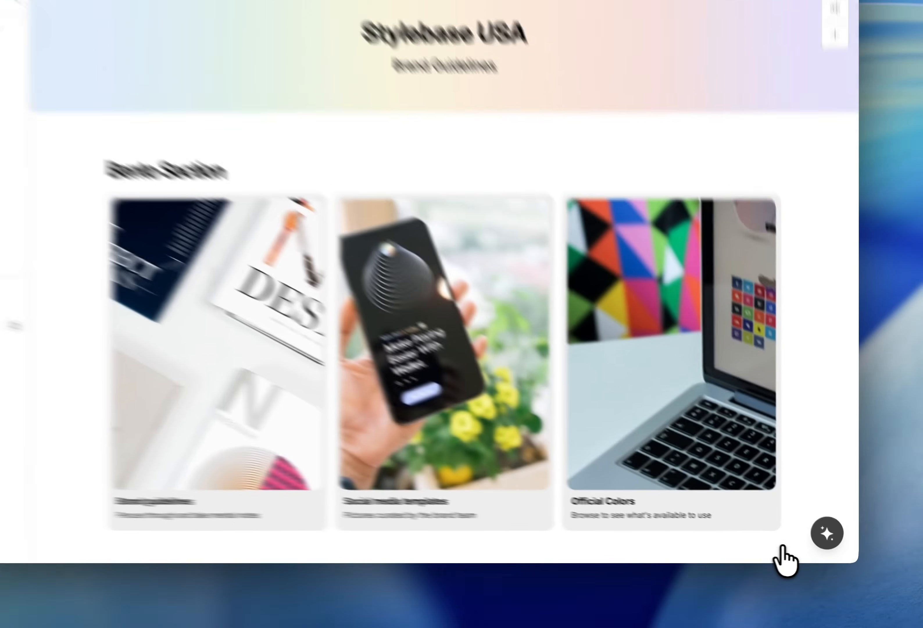
Change the Bento section layout to one large card with two stacked cards beside it
click(802, 250)
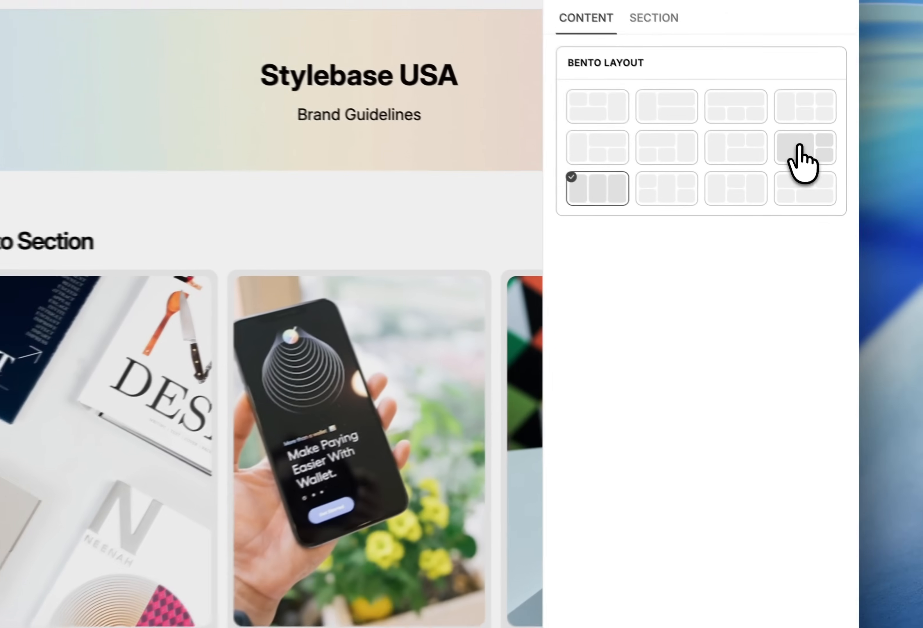
click(823, 185)
click(779, 566)
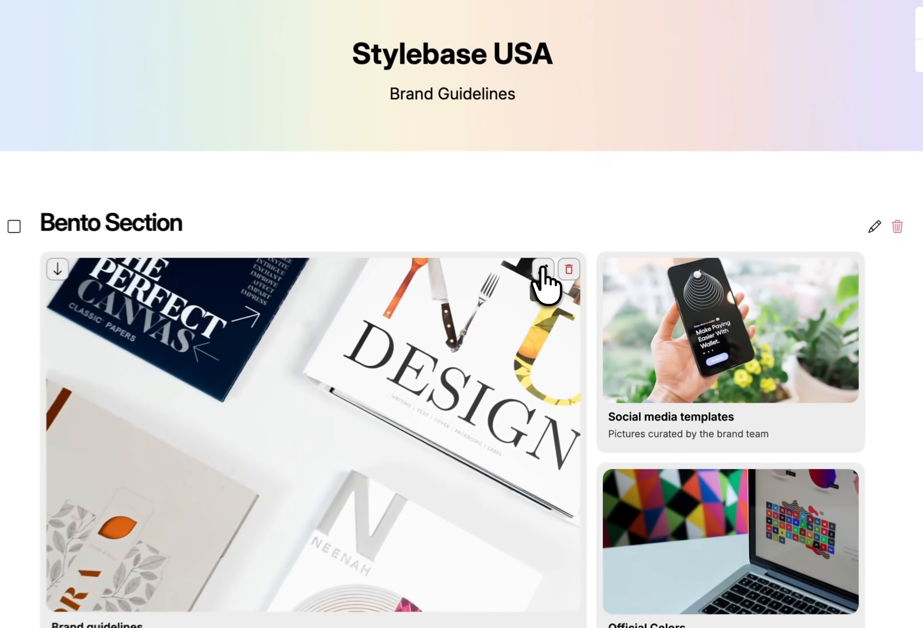
Set the Brand guidelines card's action to the file Feature limit editor.mp4
click(586, 279)
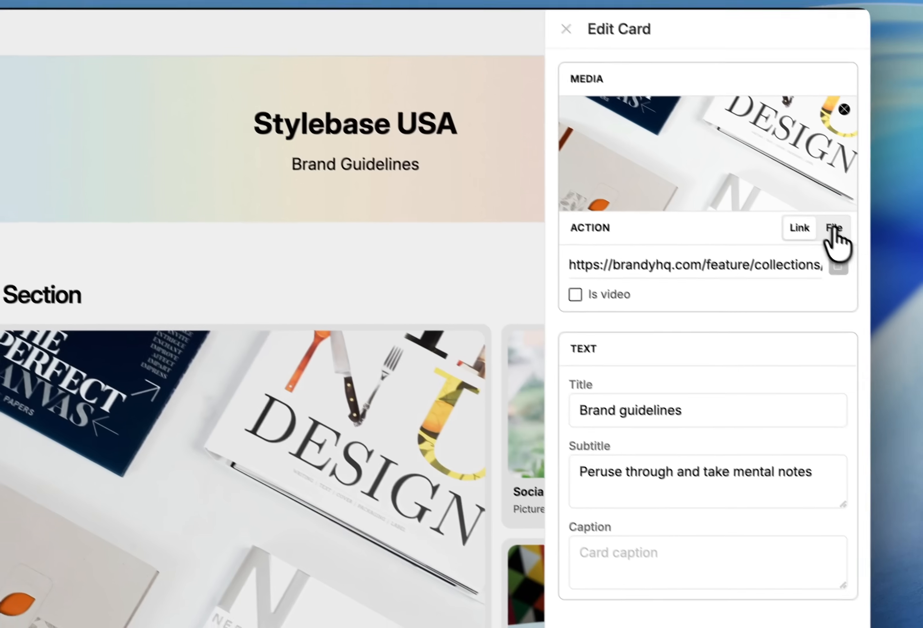
click(860, 250)
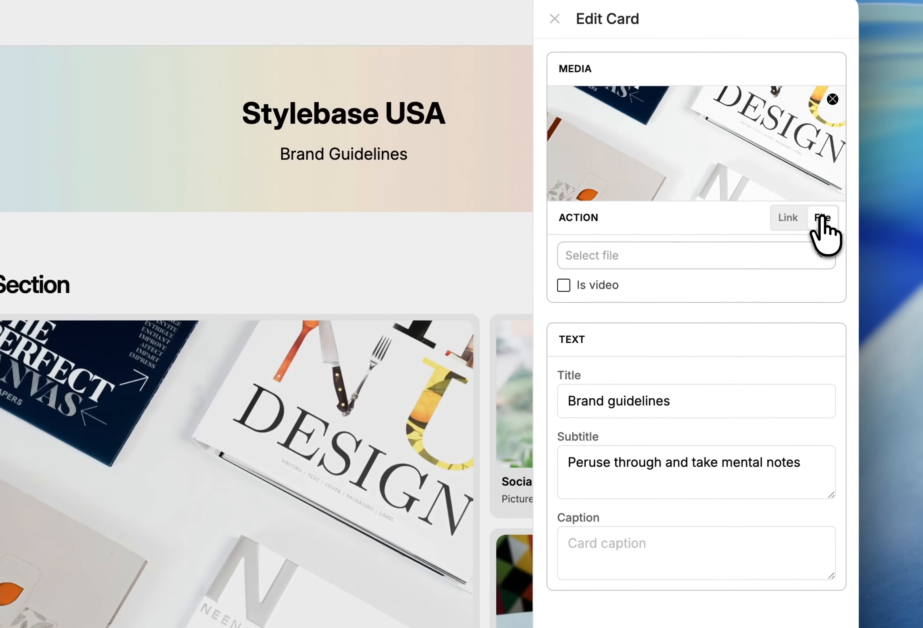
click(687, 264)
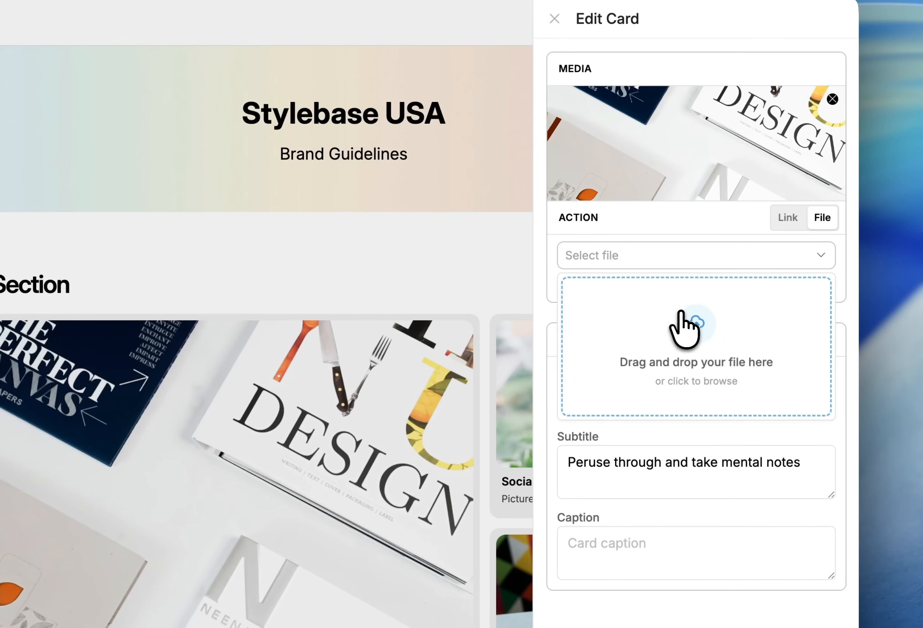
click(684, 326)
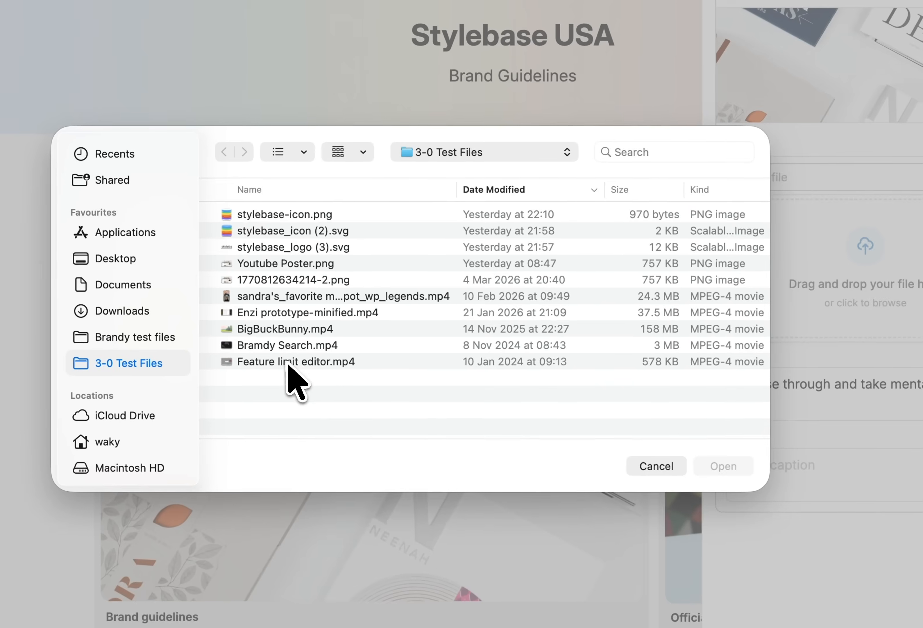
click(116, 433)
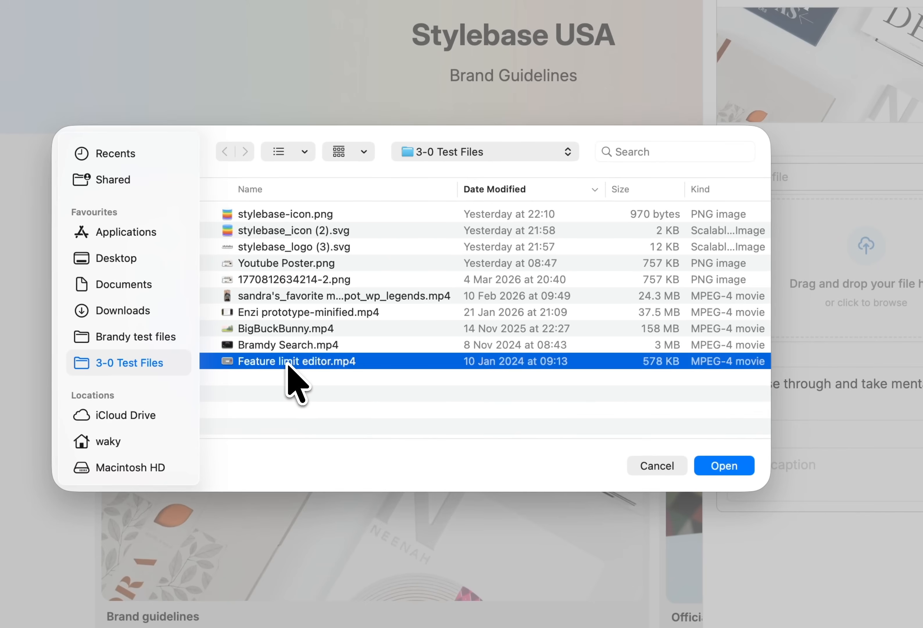
double_click(288, 361)
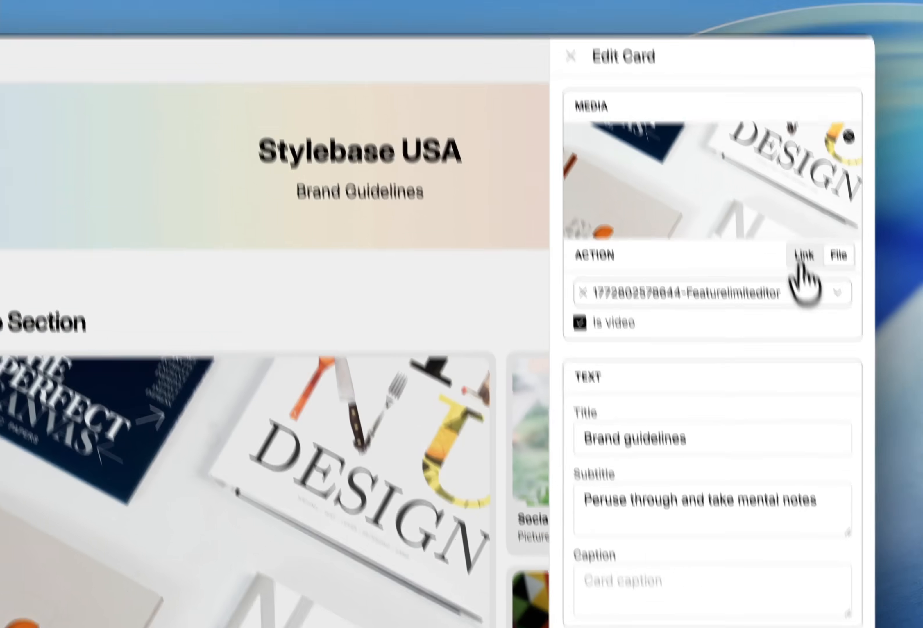
Clear the card's link URL, return to the file action, and save the card
click(810, 284)
triple_click(738, 216)
key(BackSpace)
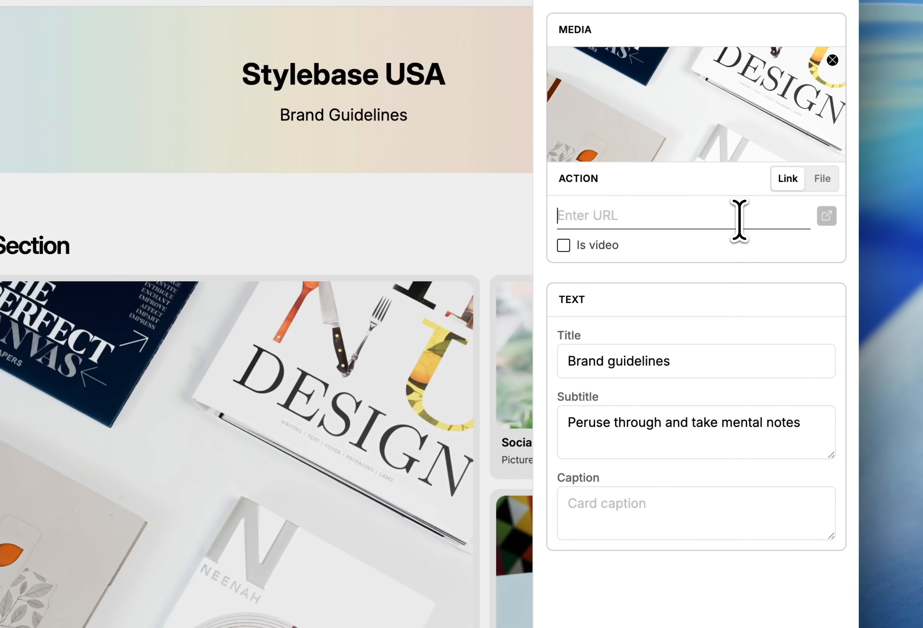
click(822, 179)
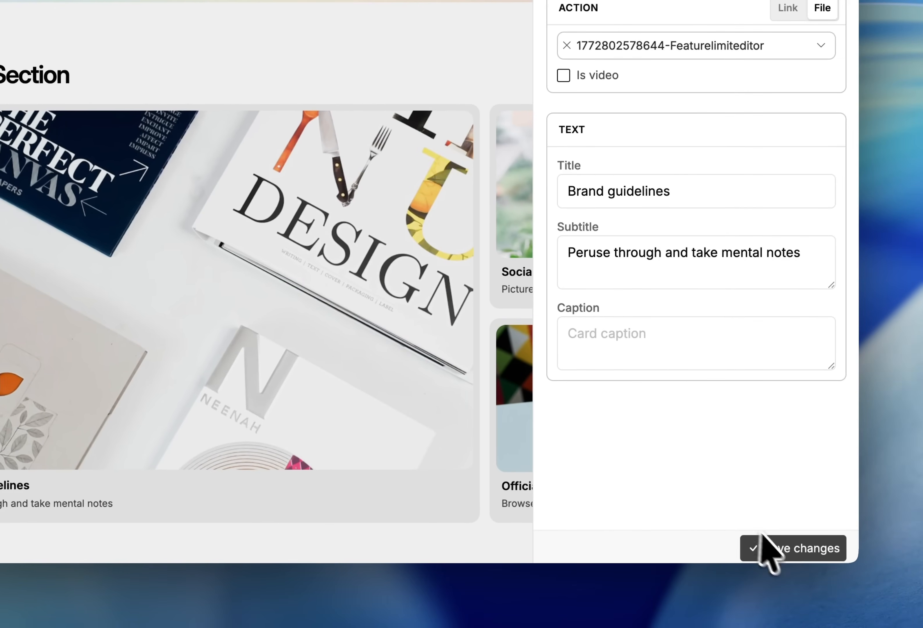
click(776, 548)
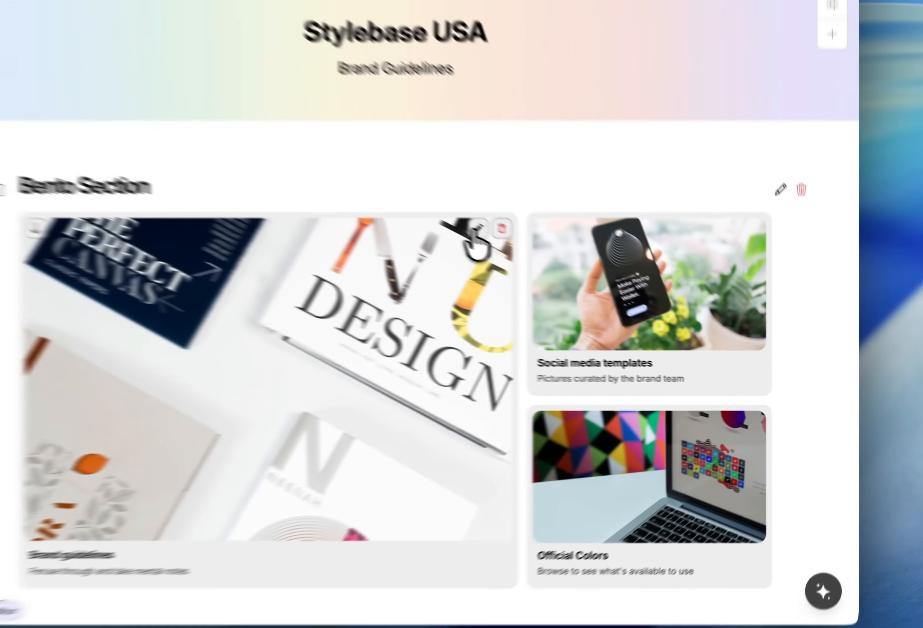
Reopen the Brand guidelines card and play its video to preview it, then close the player
click(586, 279)
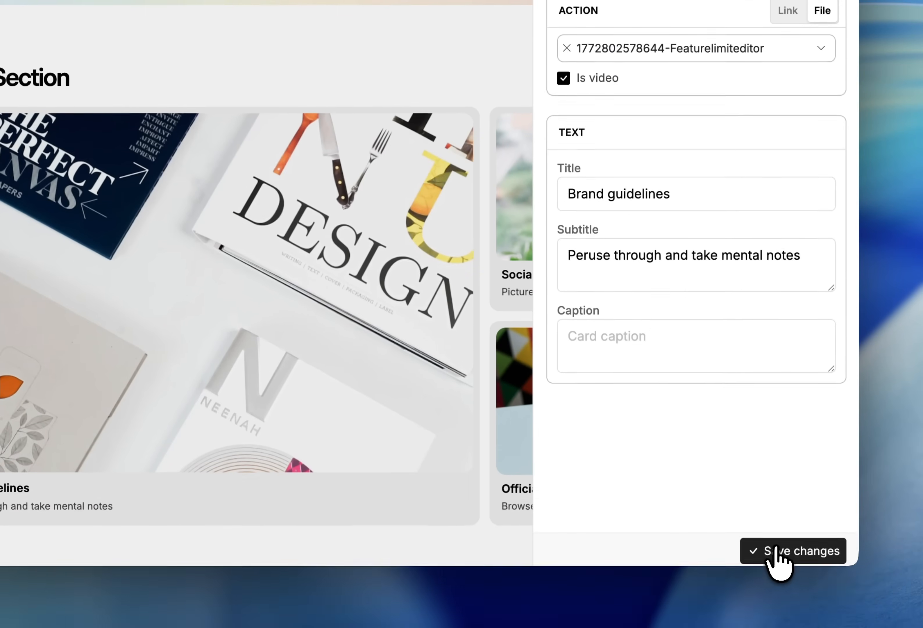
click(774, 550)
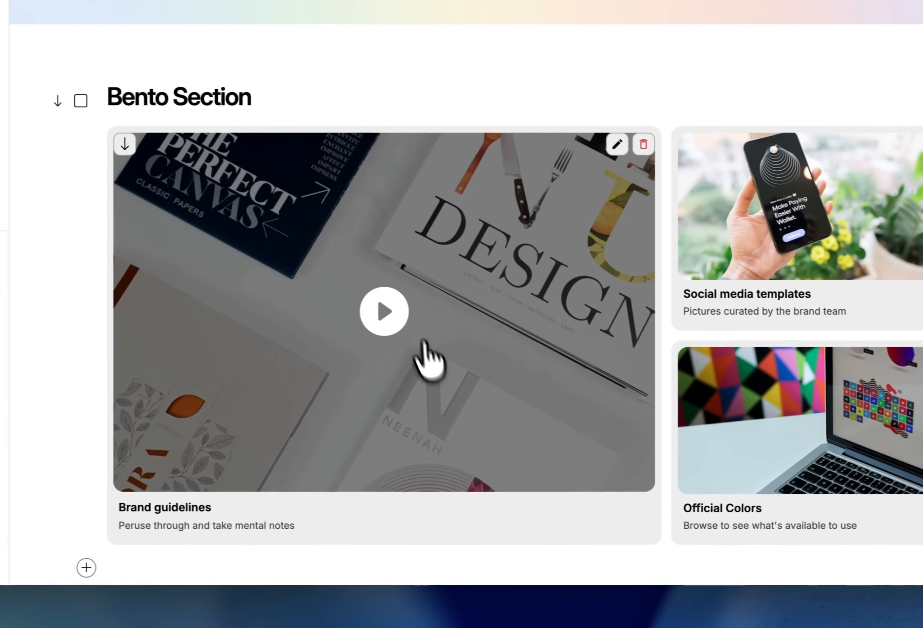
click(391, 317)
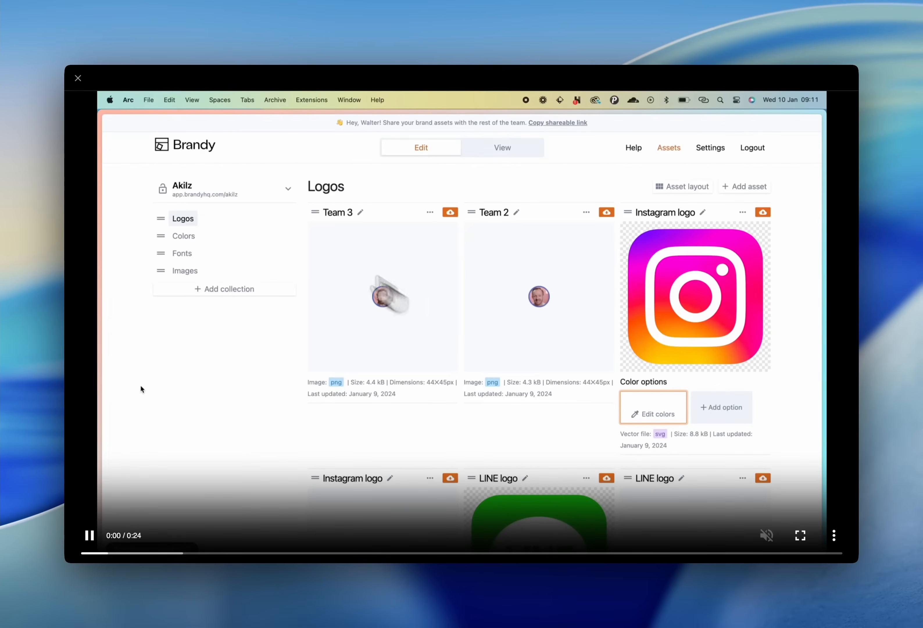
click(77, 78)
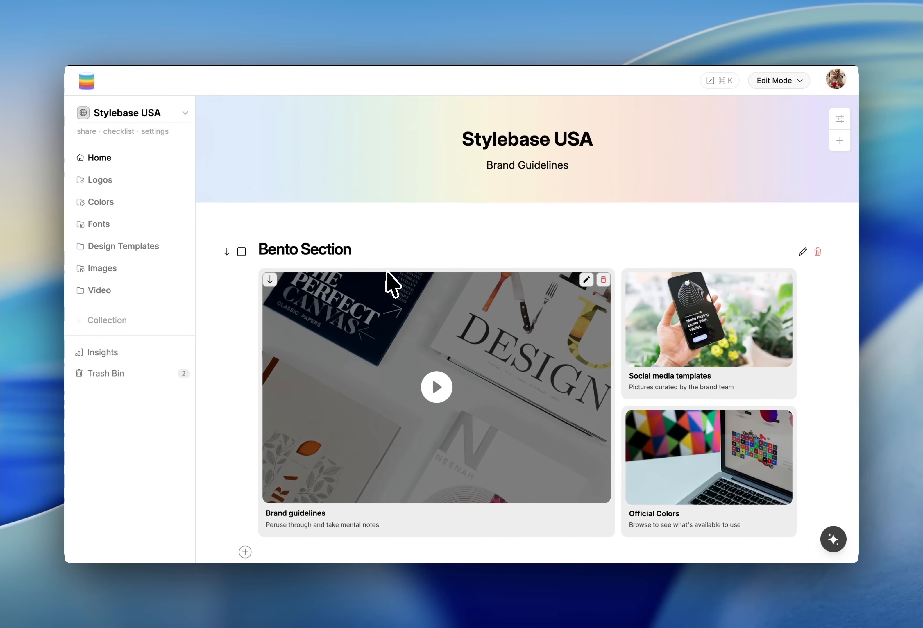
Select all sections on the cover page and delete them
click(241, 251)
scroll(268, 396, down, 10)
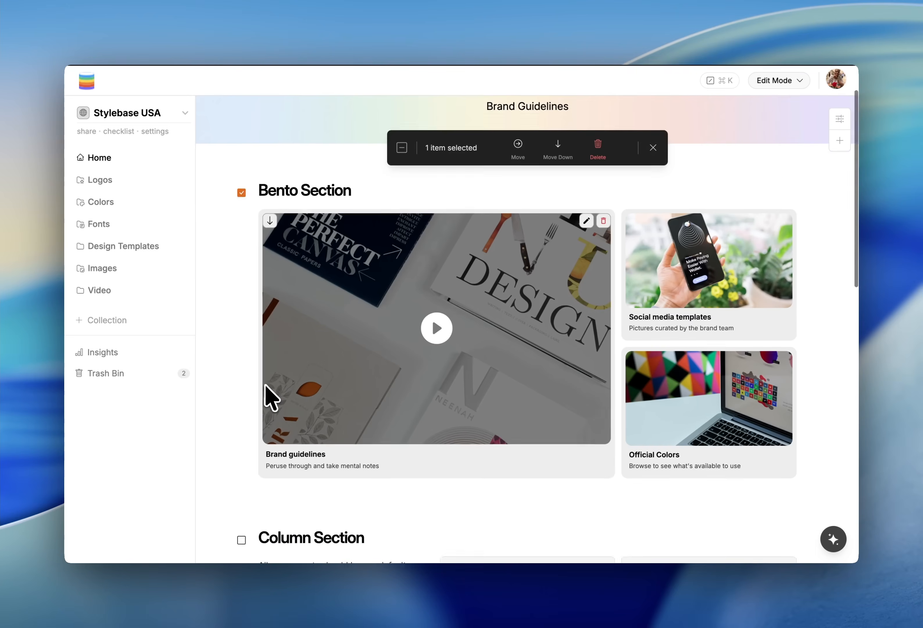
scroll(370, 246, up, 10)
click(402, 188)
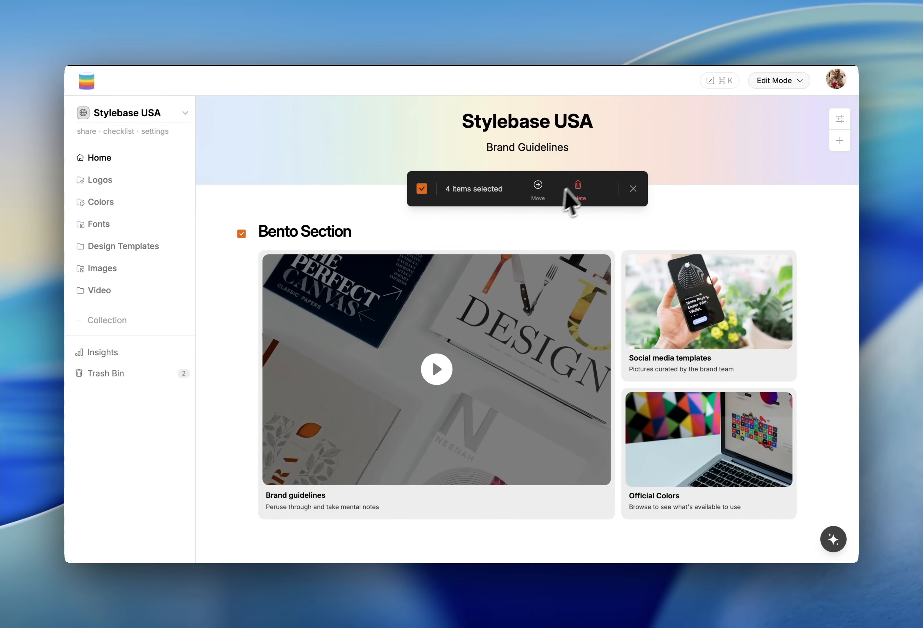
click(577, 188)
click(556, 336)
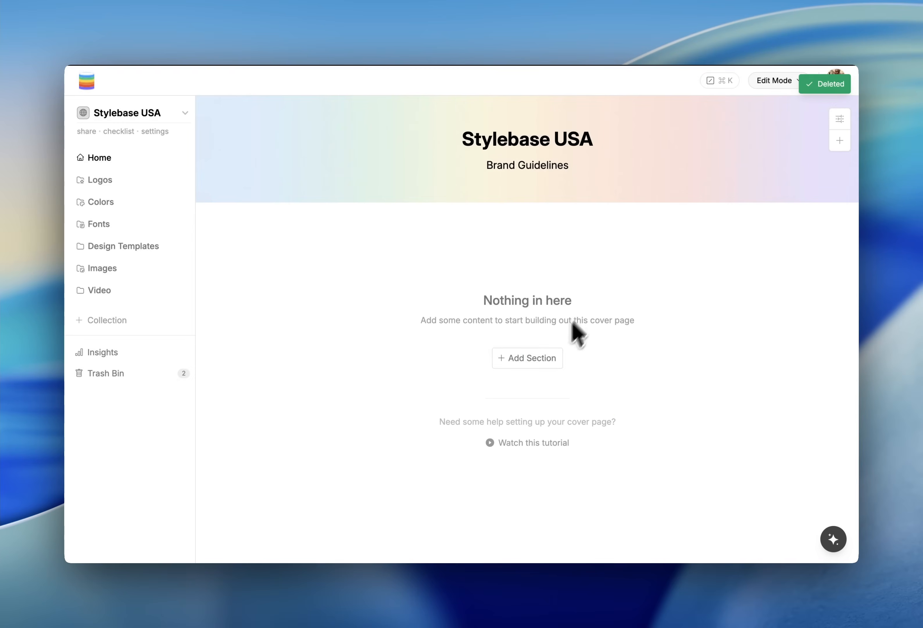
Add a Text section to the empty cover page
click(546, 361)
click(525, 380)
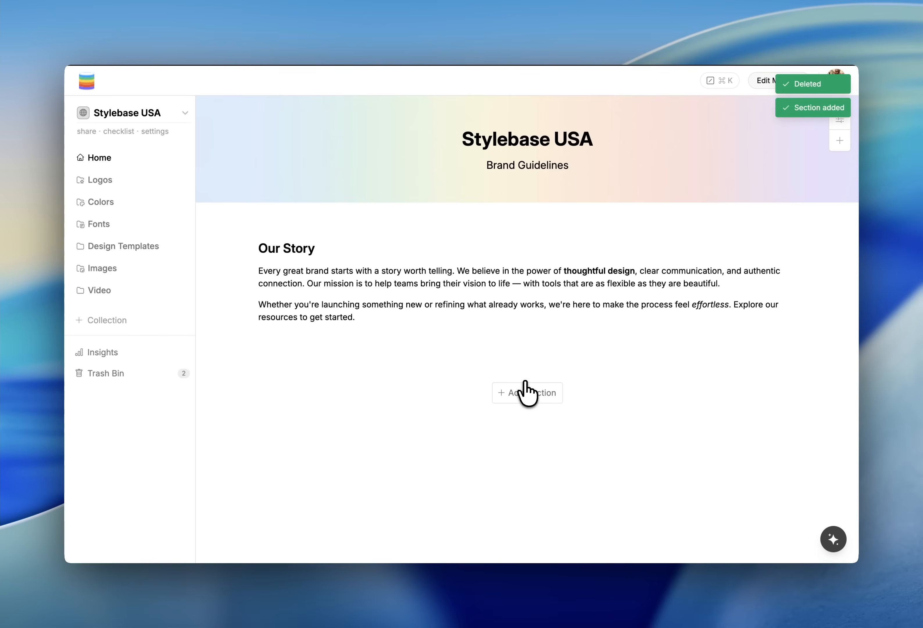
Select words in the Our Story text to examine the inline formatting toolbar
click(367, 318)
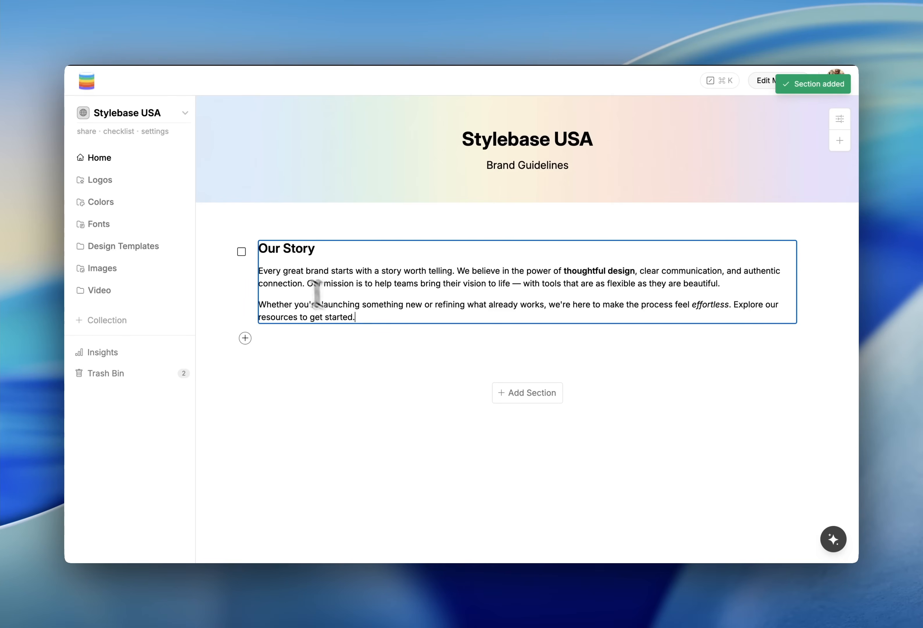
drag(275, 249, 343, 257)
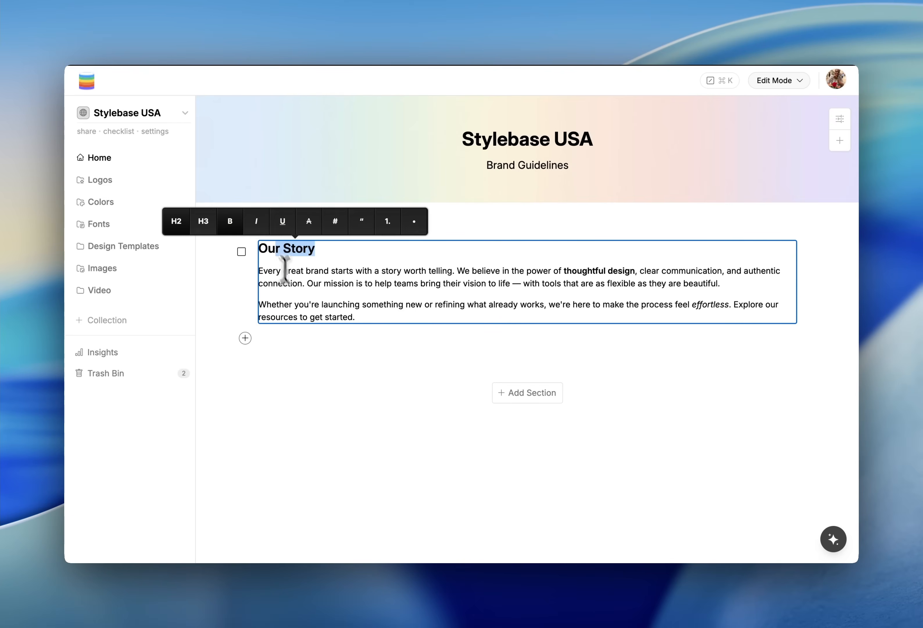
click(346, 289)
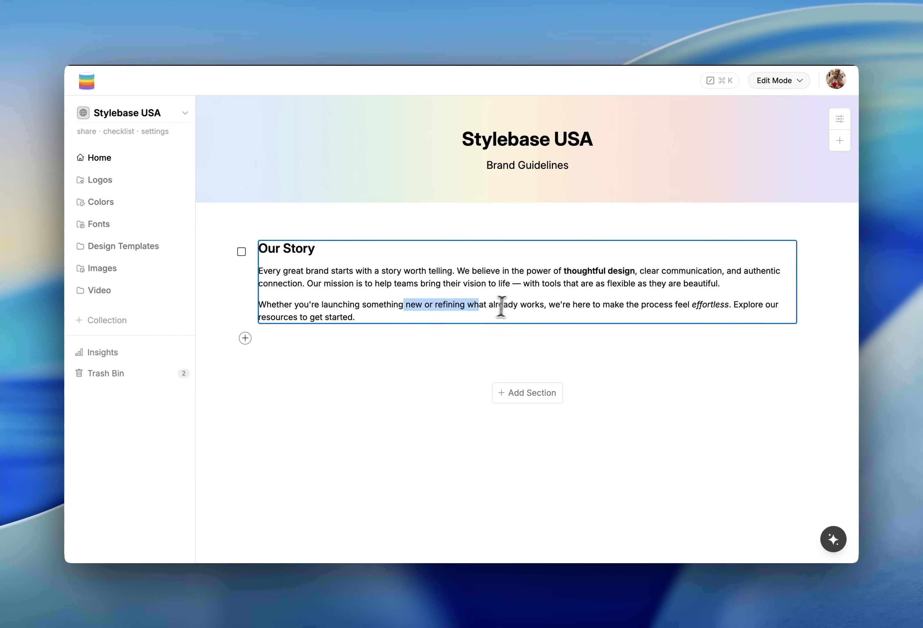
drag(488, 308, 498, 306)
click(387, 315)
click(489, 417)
Add the Header text template and the Bento Tall template together from the section templates
click(535, 392)
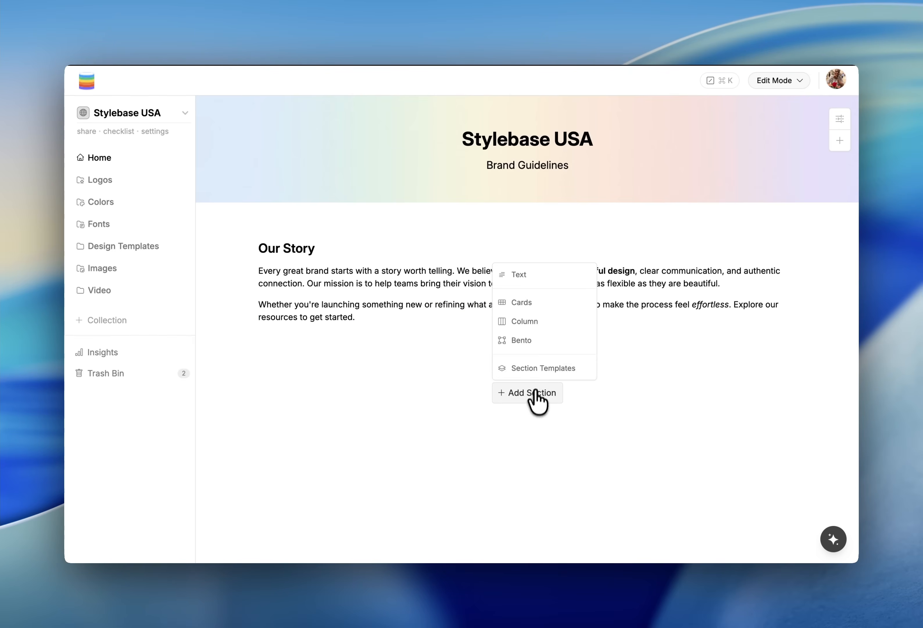
click(538, 368)
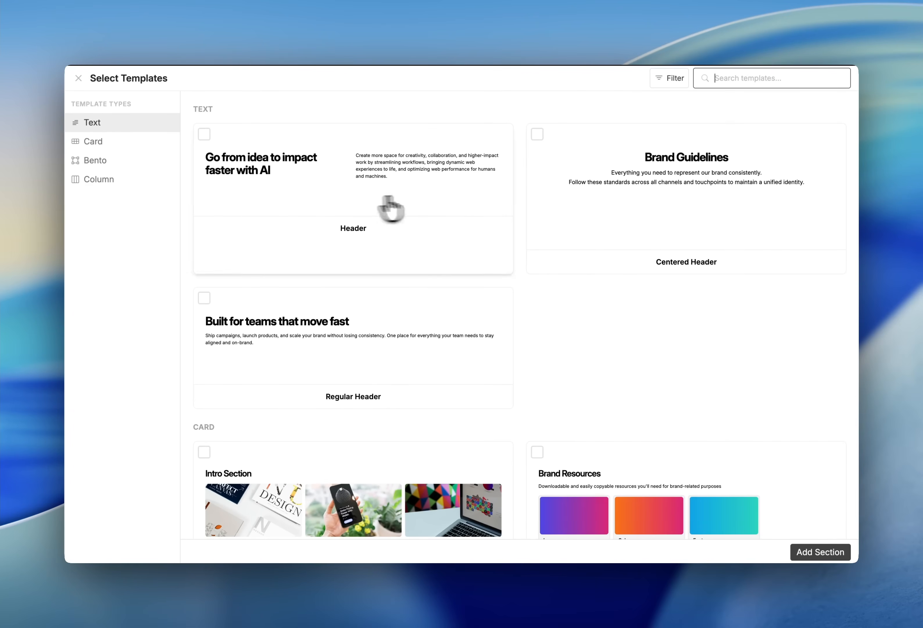
click(363, 200)
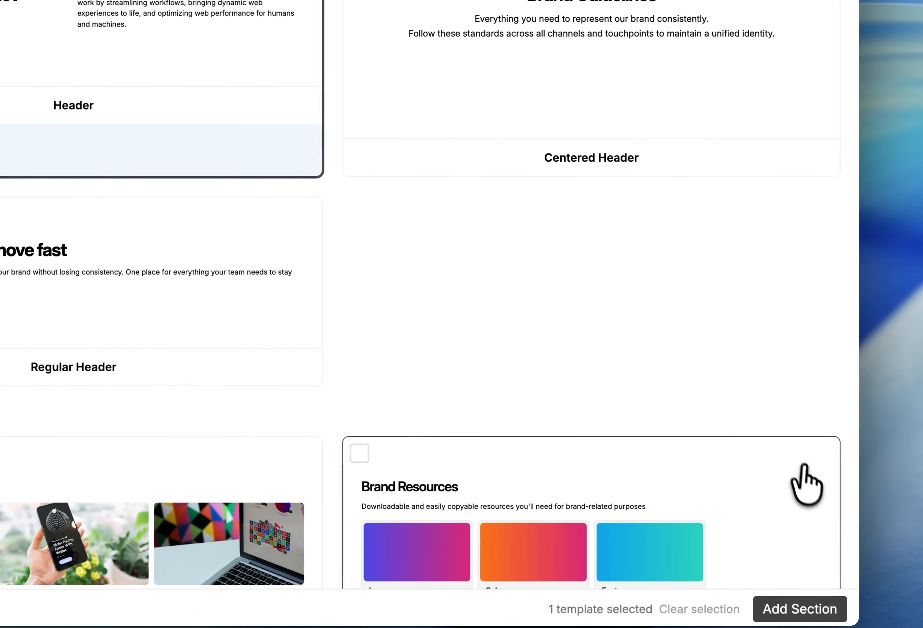
scroll(658, 402, down, 1)
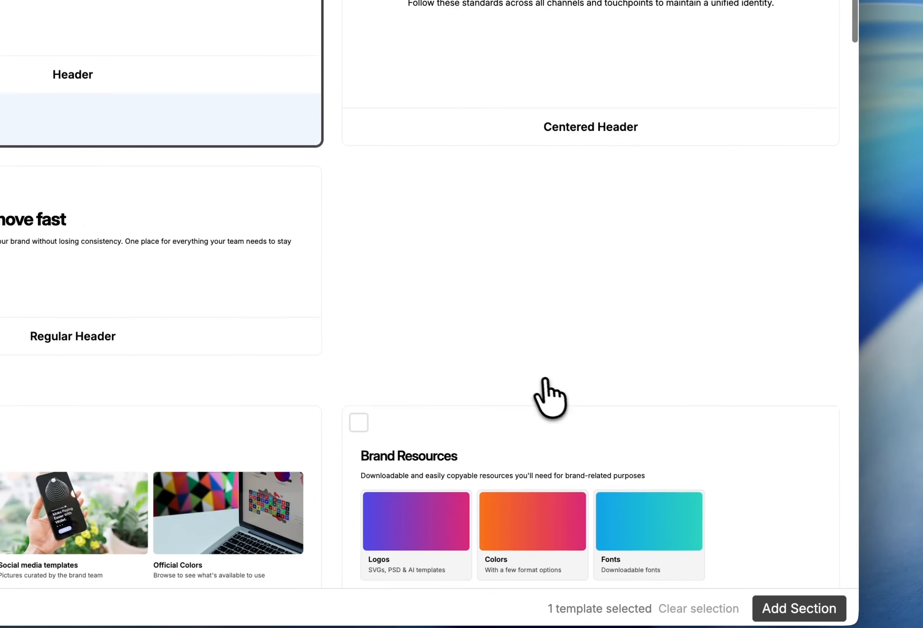
scroll(546, 380, down, 10)
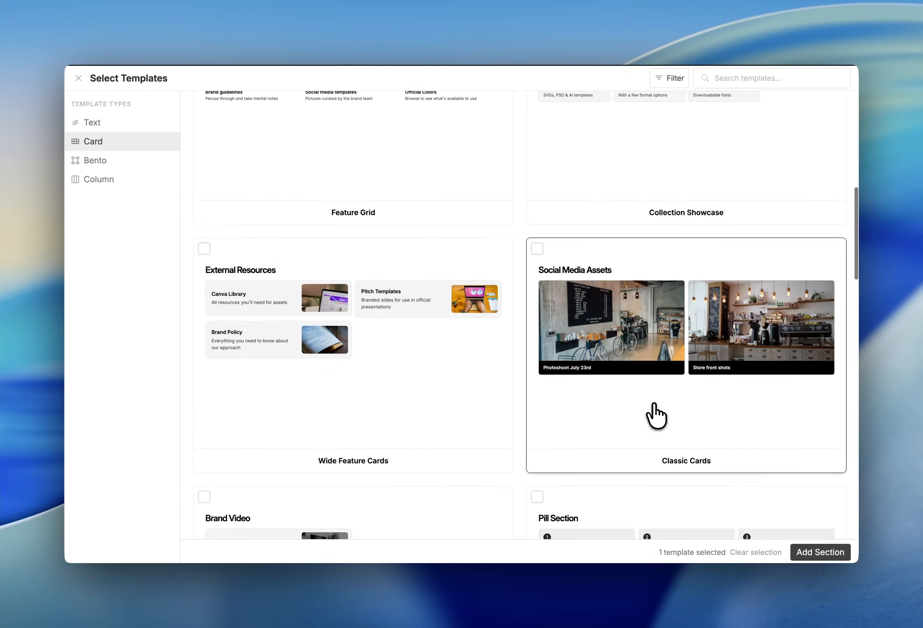
scroll(656, 416, up, 5)
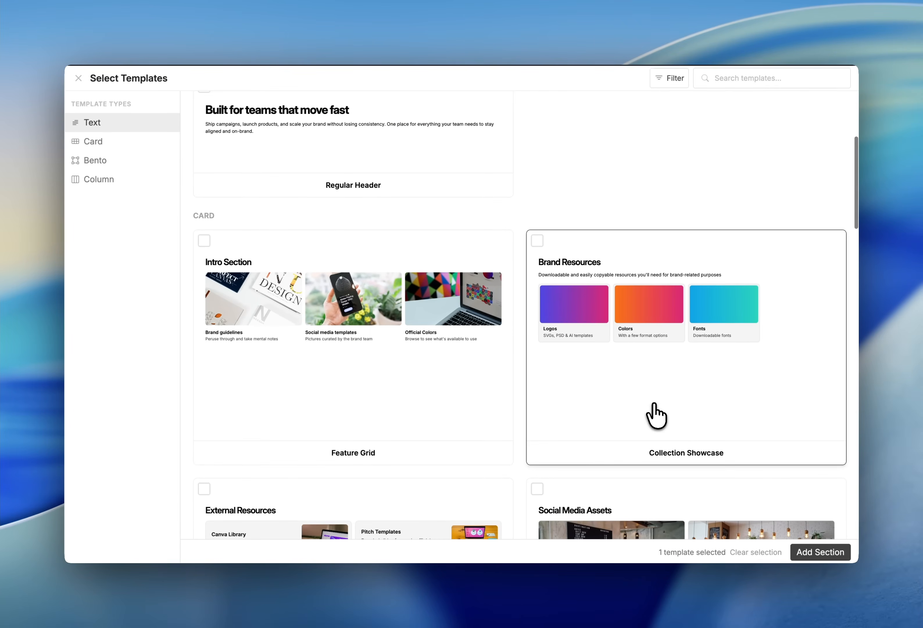
scroll(656, 416, down, 10)
scroll(655, 417, down, 5)
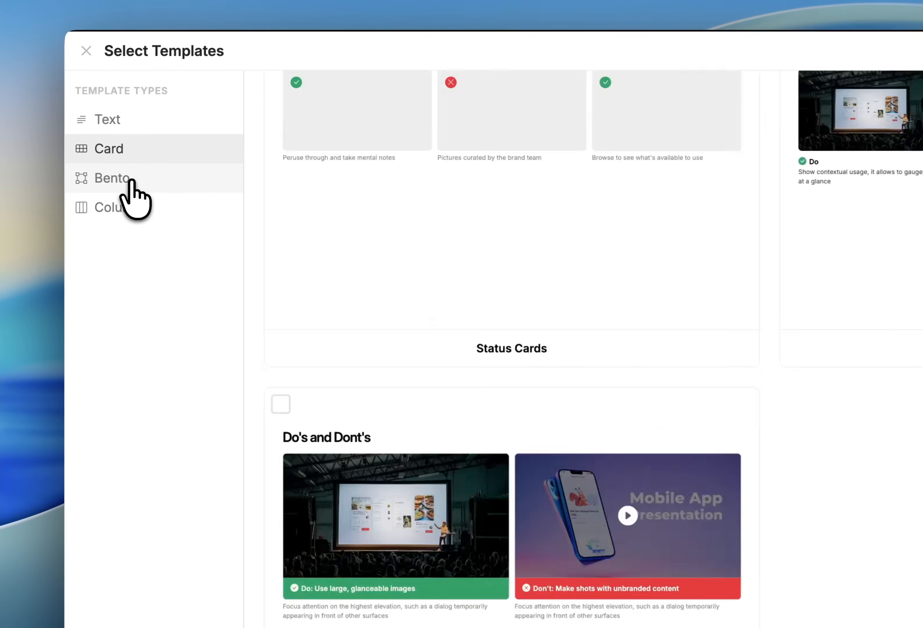
click(131, 182)
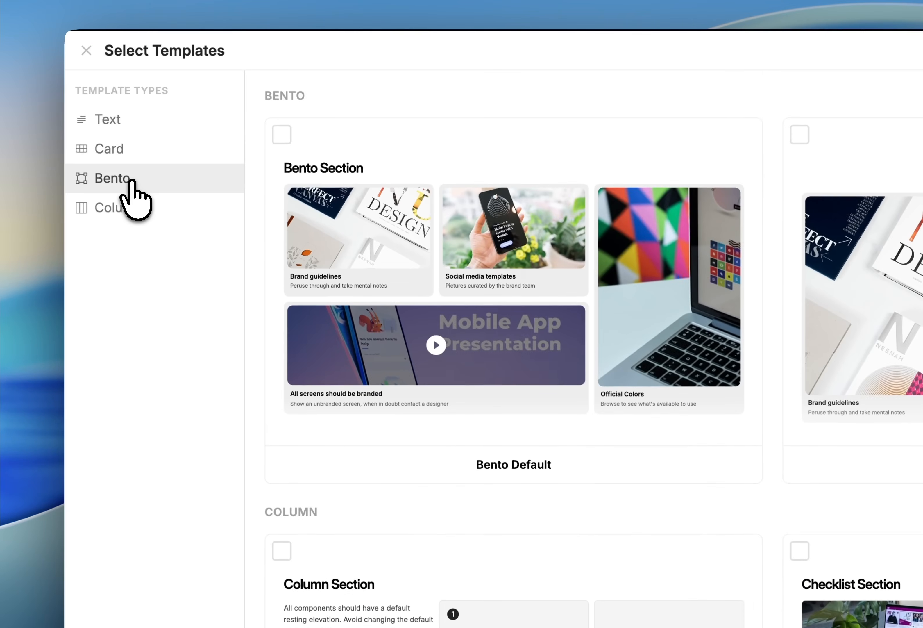
click(599, 258)
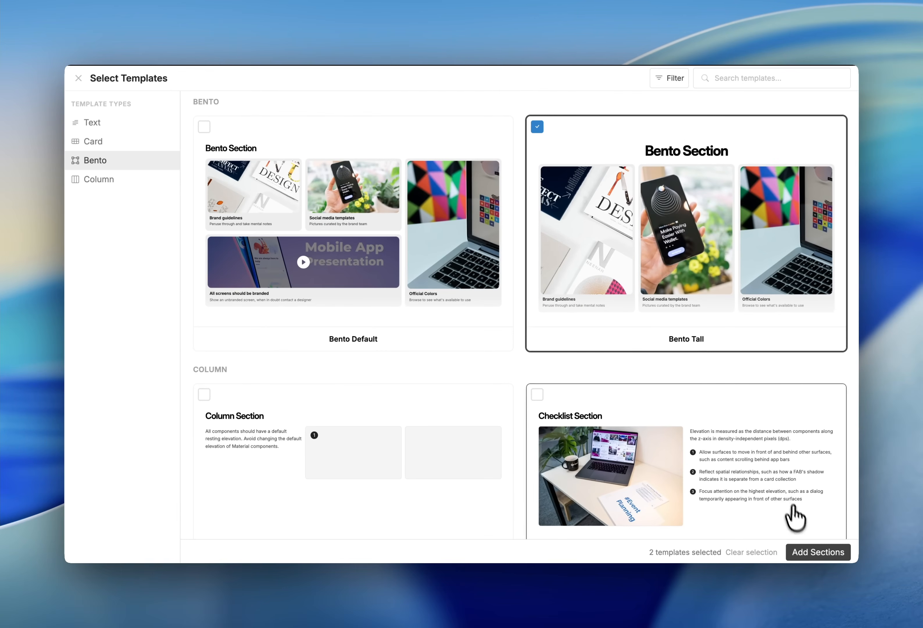
click(813, 551)
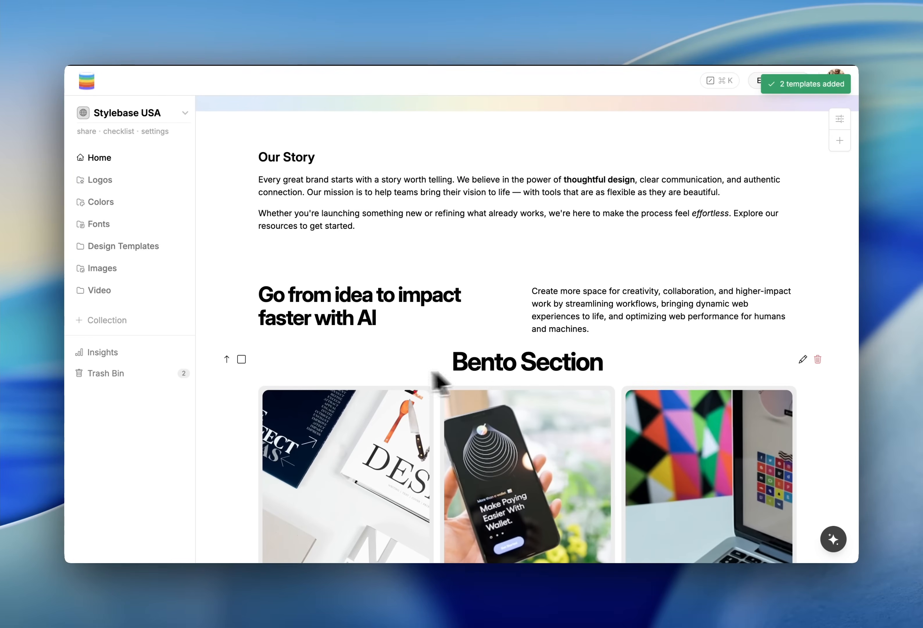
Turn off the heading of the Bento Tall section and save
click(802, 359)
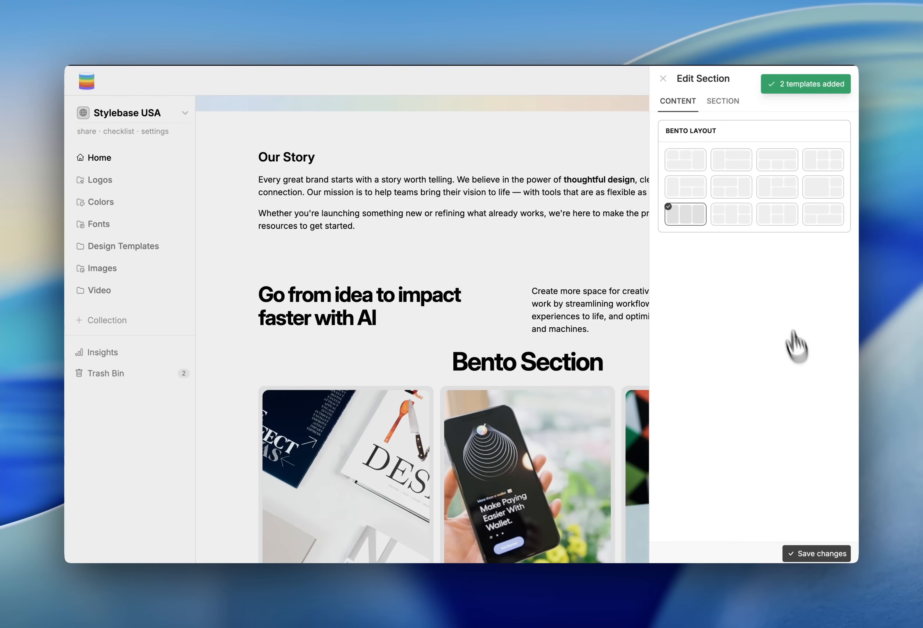
click(720, 104)
click(835, 132)
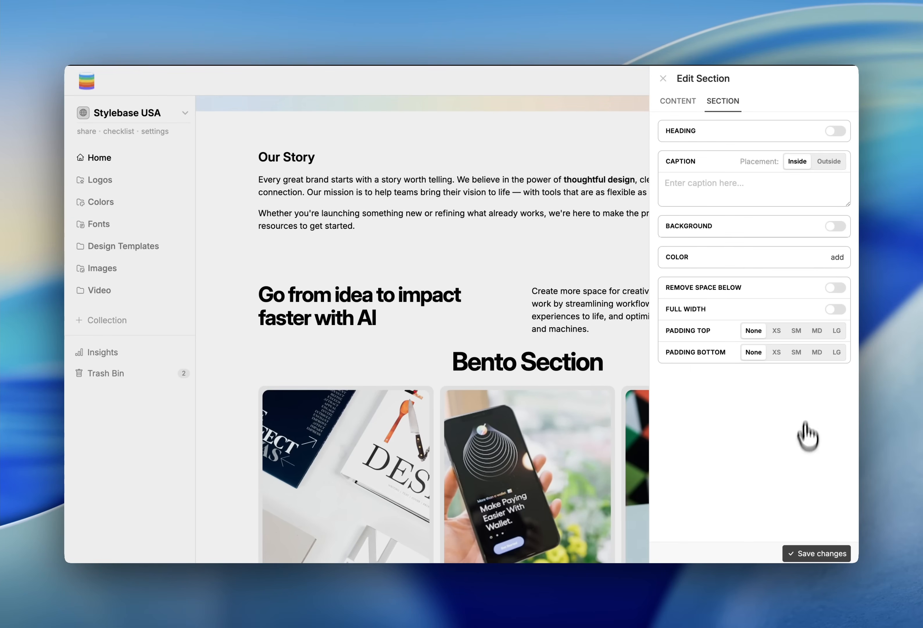
click(820, 554)
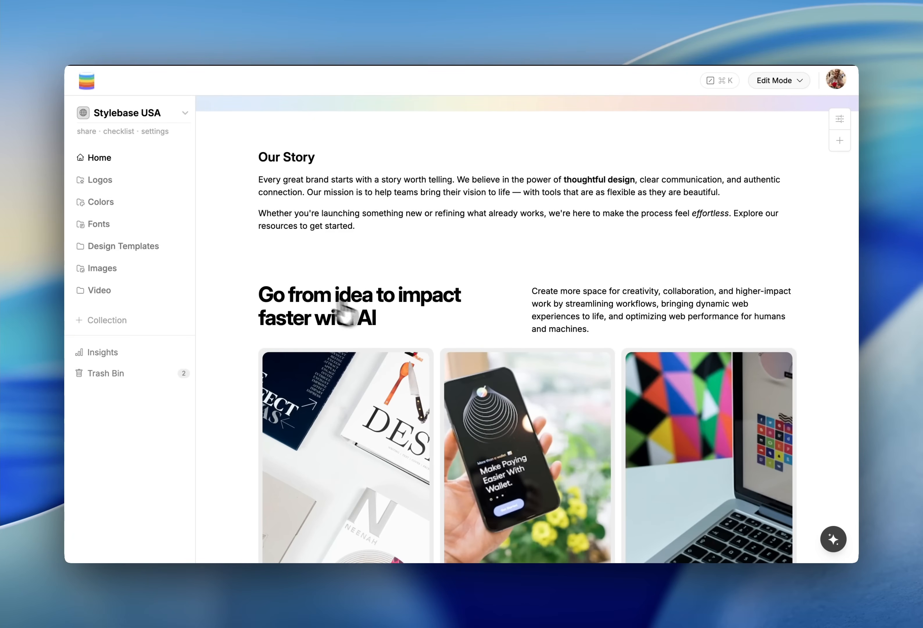
scroll(314, 516, down, 3)
scroll(315, 522, up, 3)
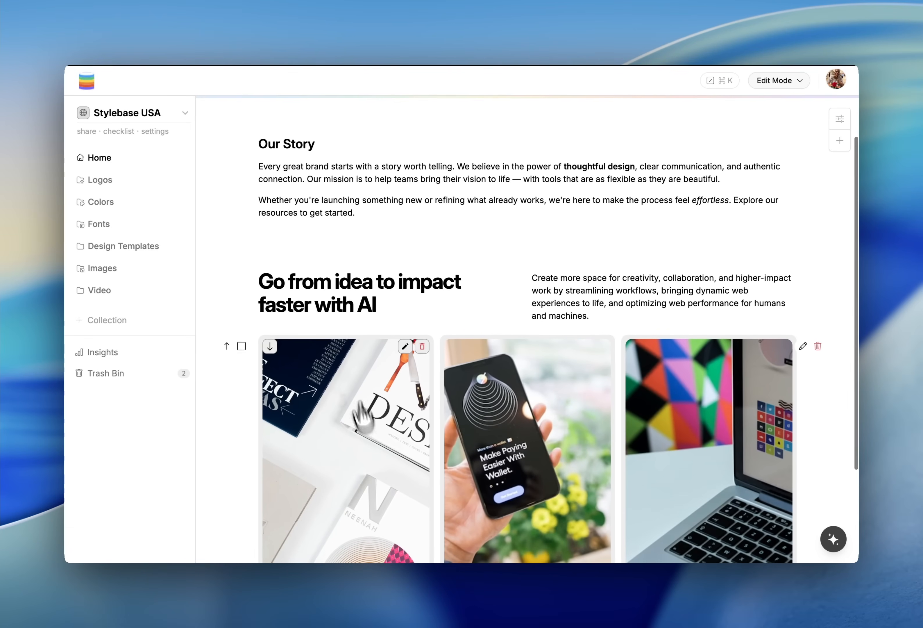